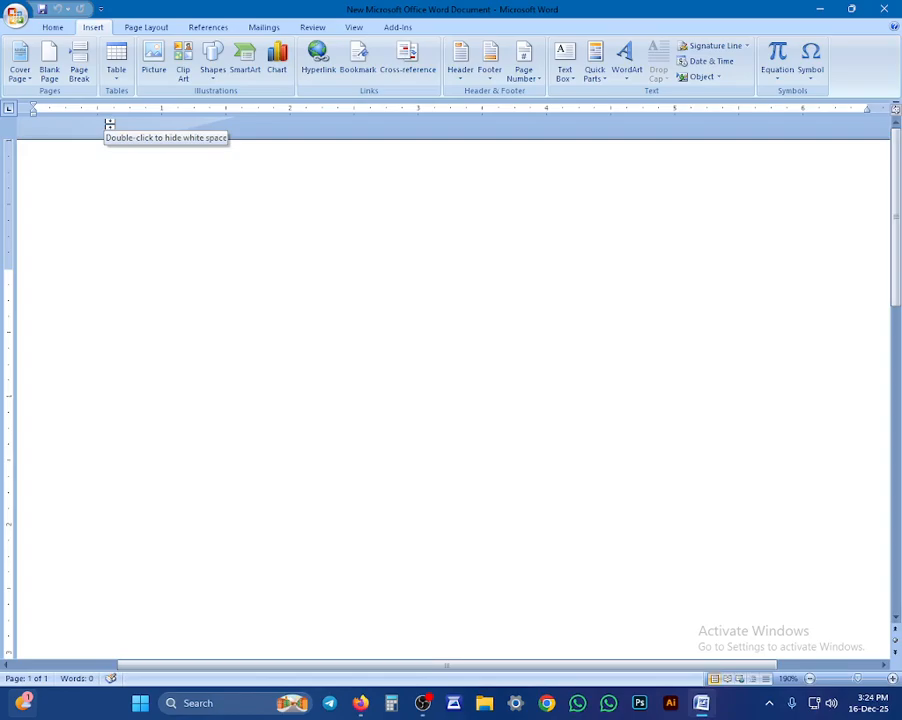
# Step: Type 'The quick brown fox jumps over the lazy dog.', replacing the trailing comma with a period
pyautogui.write('T')
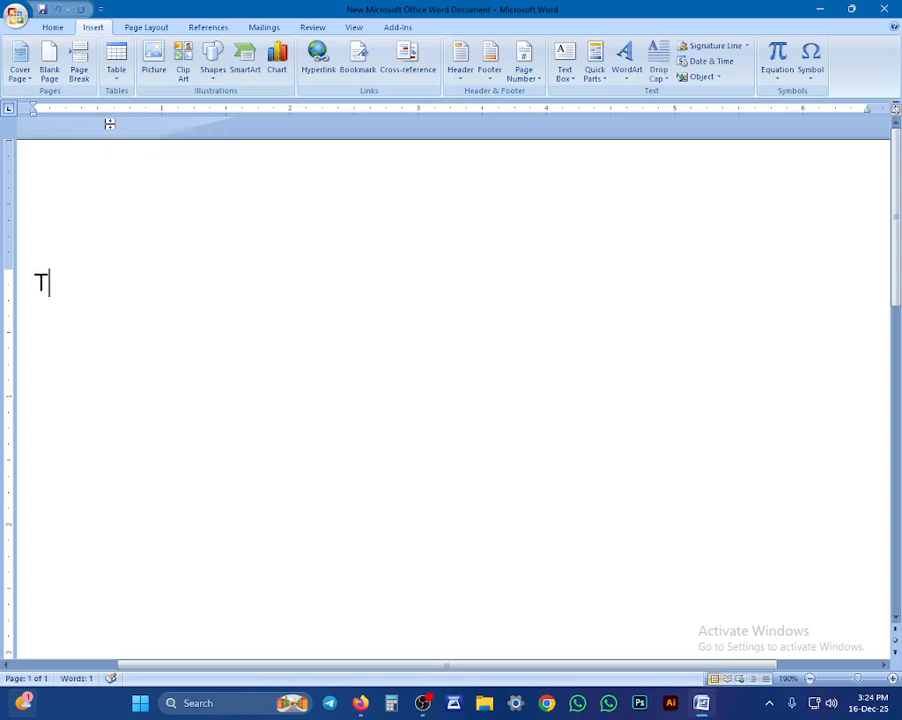
pyautogui.write('he q')
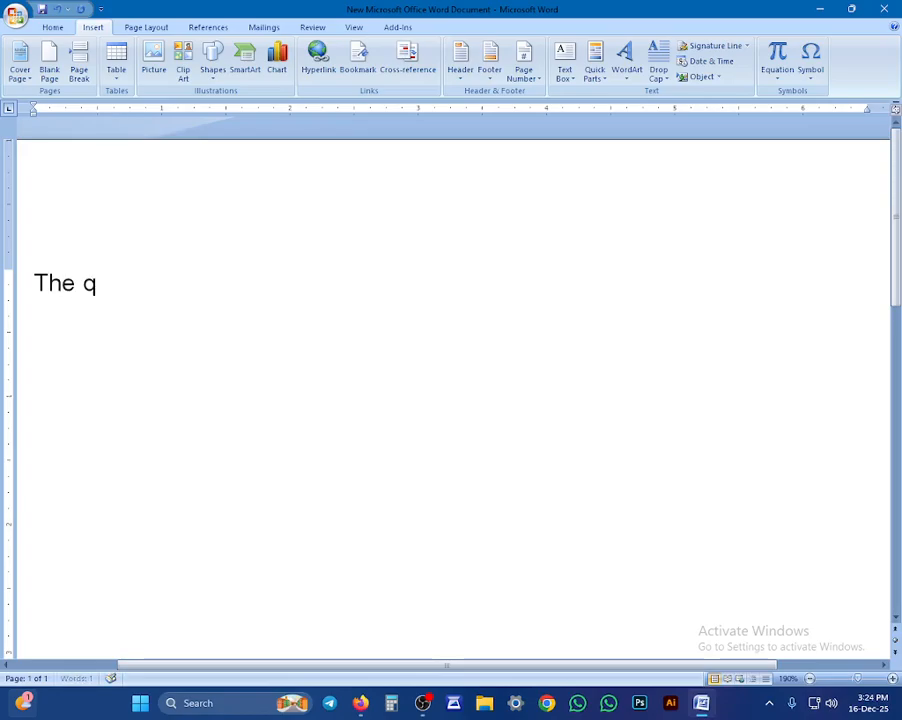
pyautogui.write('uick brow')
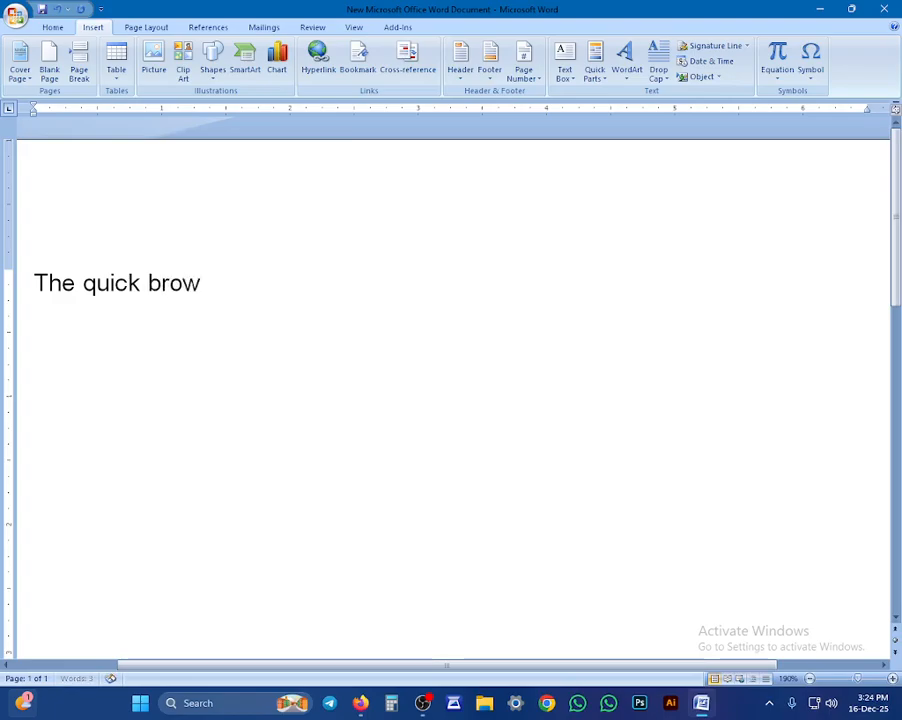
pyautogui.write('n fox ju')
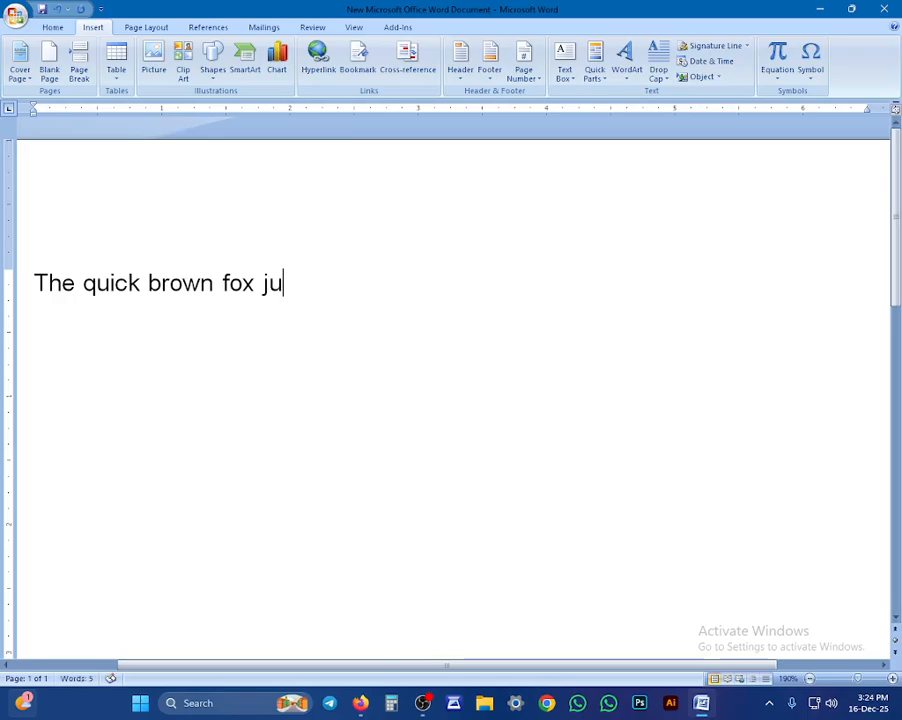
pyautogui.write('mps ')
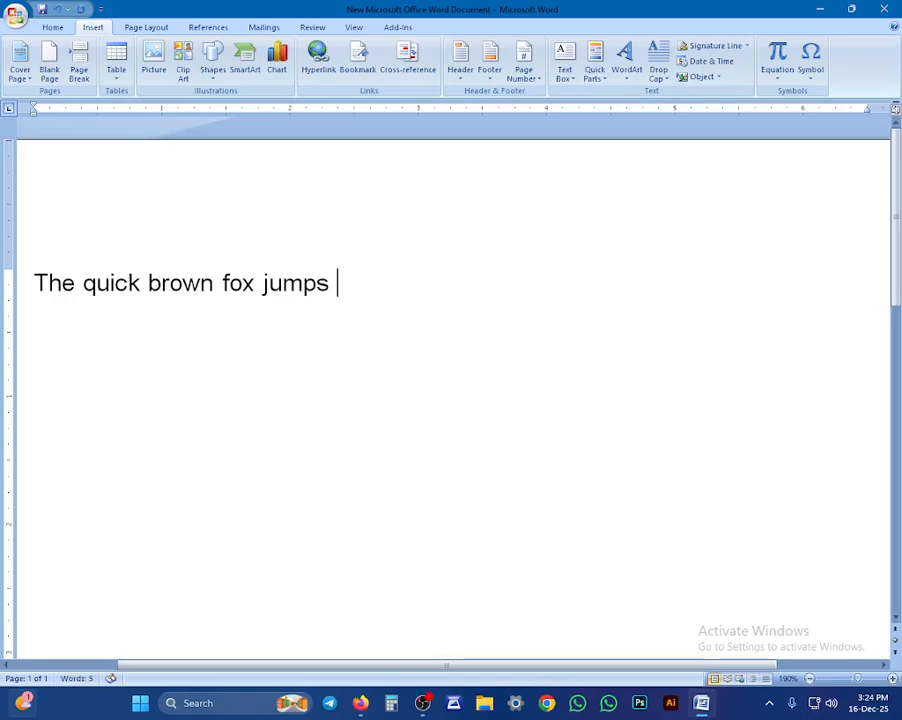
pyautogui.write('over')
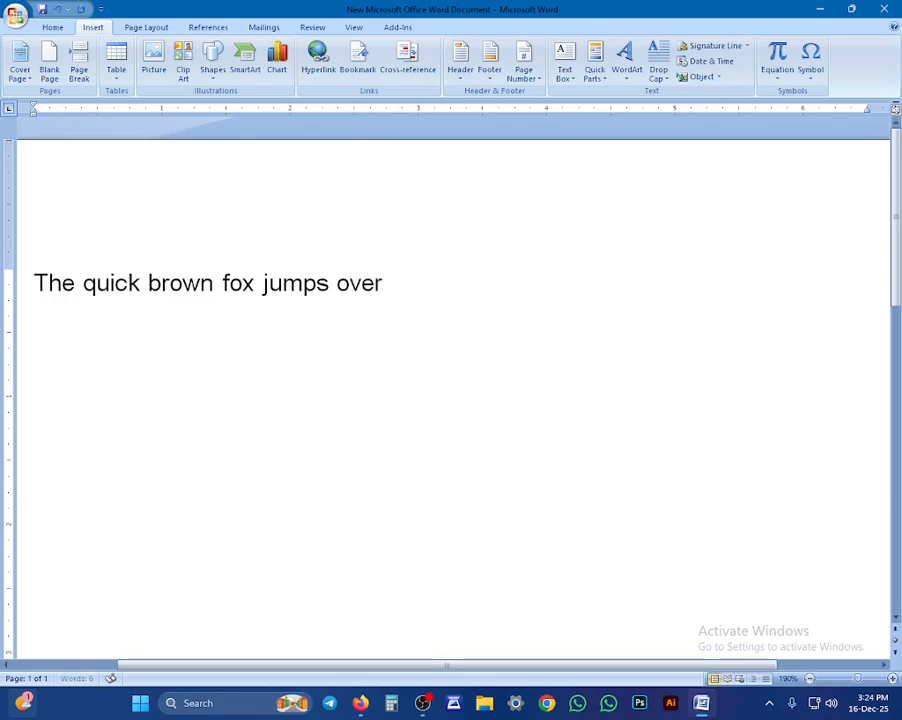
pyautogui.write(' the la')
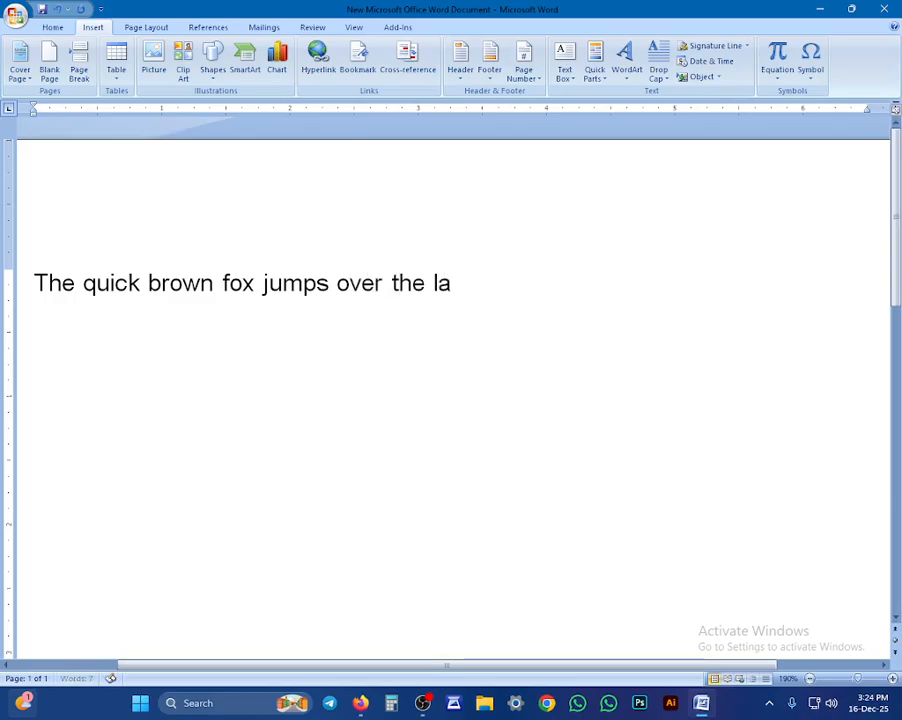
pyautogui.write('zy d')
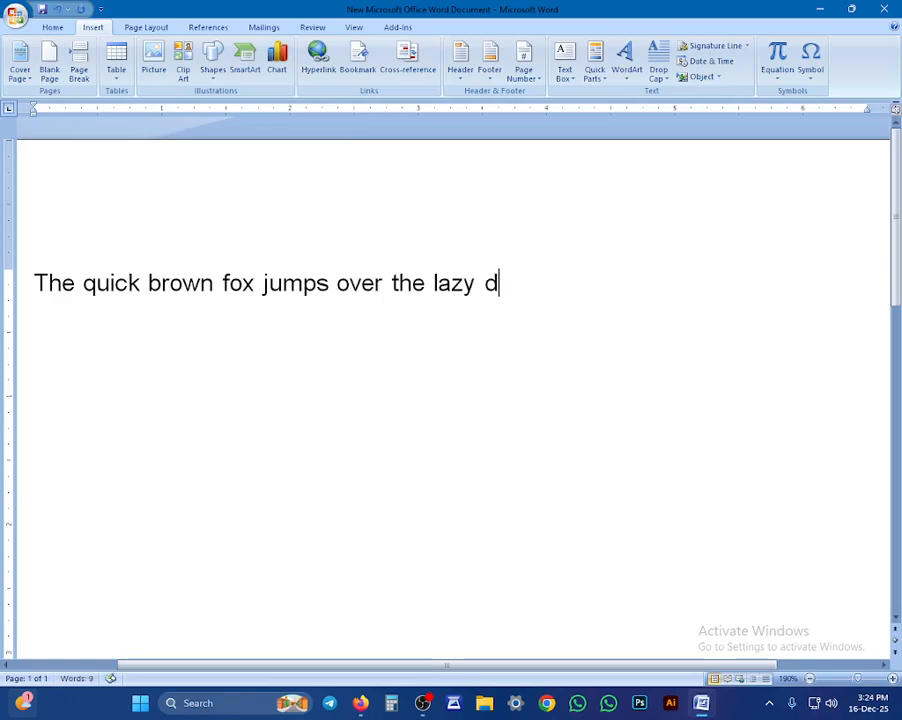
pyautogui.write('og')
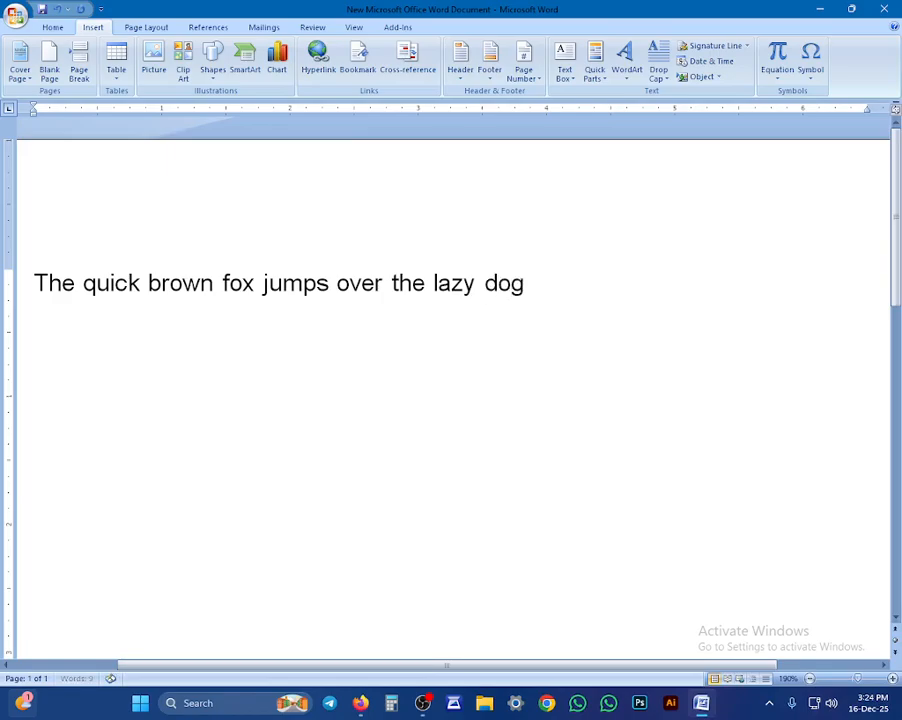
pyautogui.write(',')
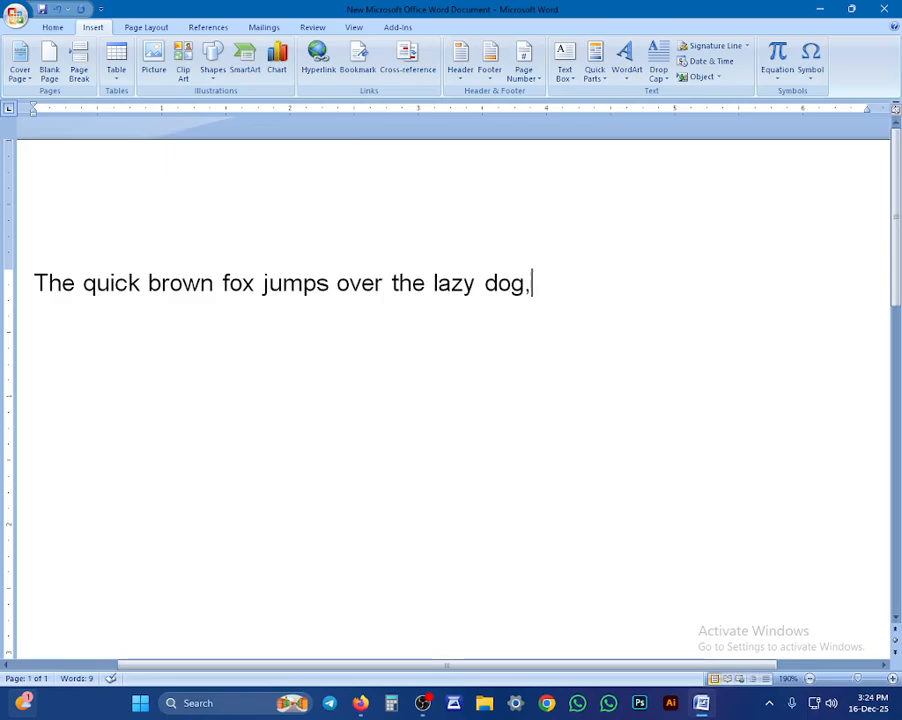
pyautogui.press('BackSpace')
pyautogui.write('.')
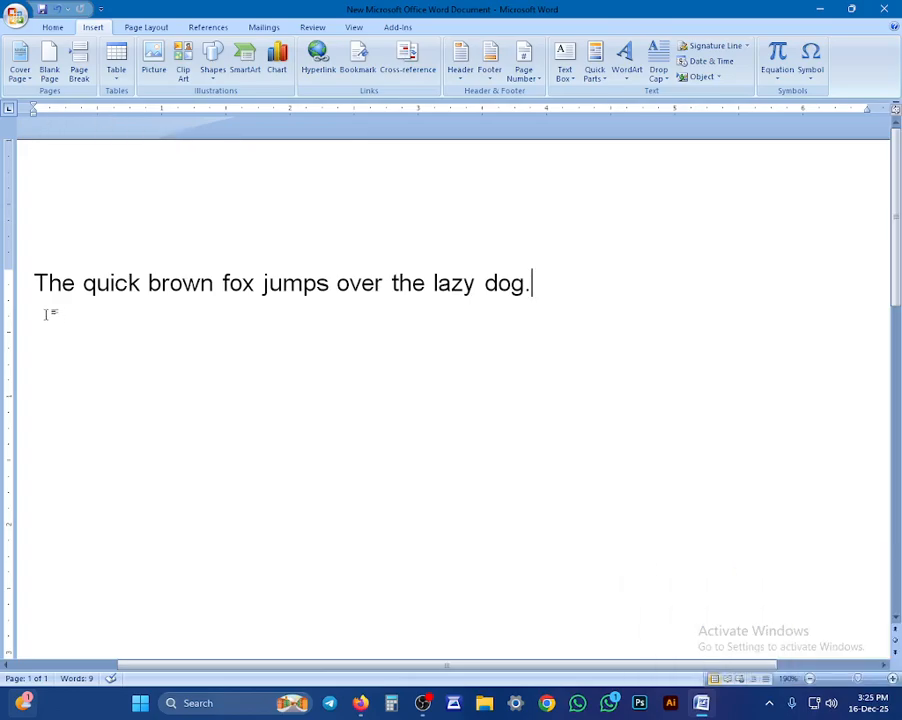
# Step: Make the fox sentence bold and italic, toggling underline on and back off
pyautogui.moveTo(37, 272); pyautogui.dragTo(777, 299)
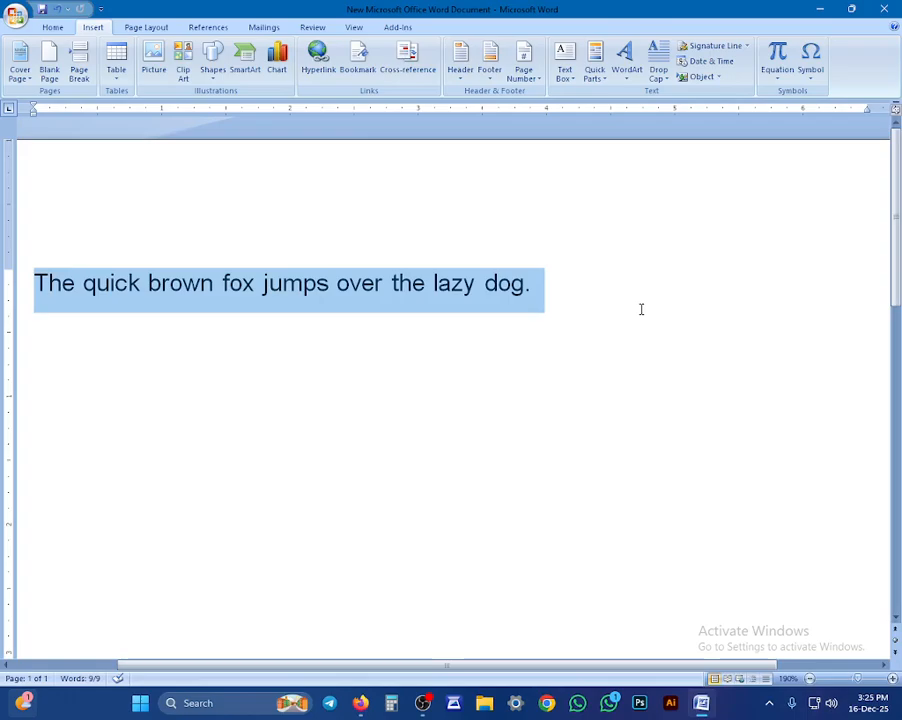
pyautogui.click(50, 28)
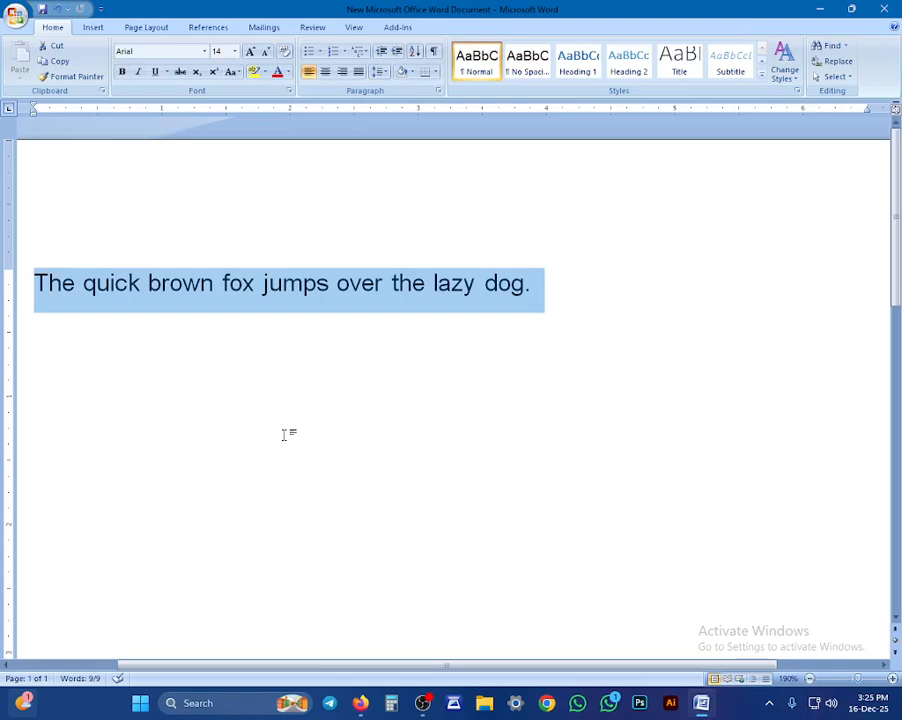
pyautogui.hotkey('ctrl', 'b')
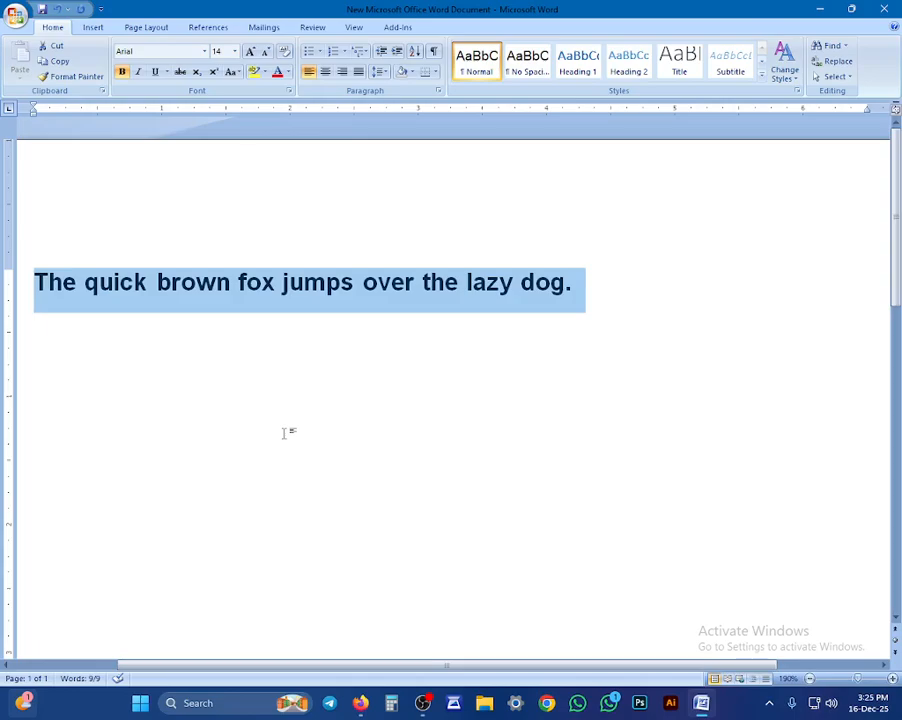
pyautogui.hotkey('ctrl', 'i')
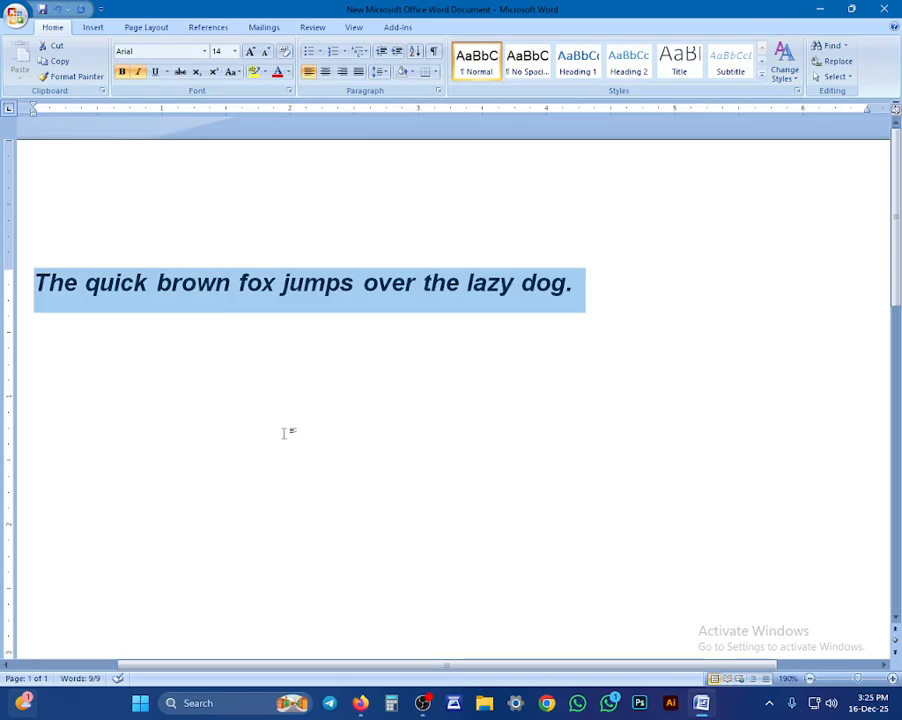
pyautogui.hotkey('ctrl', 'u')
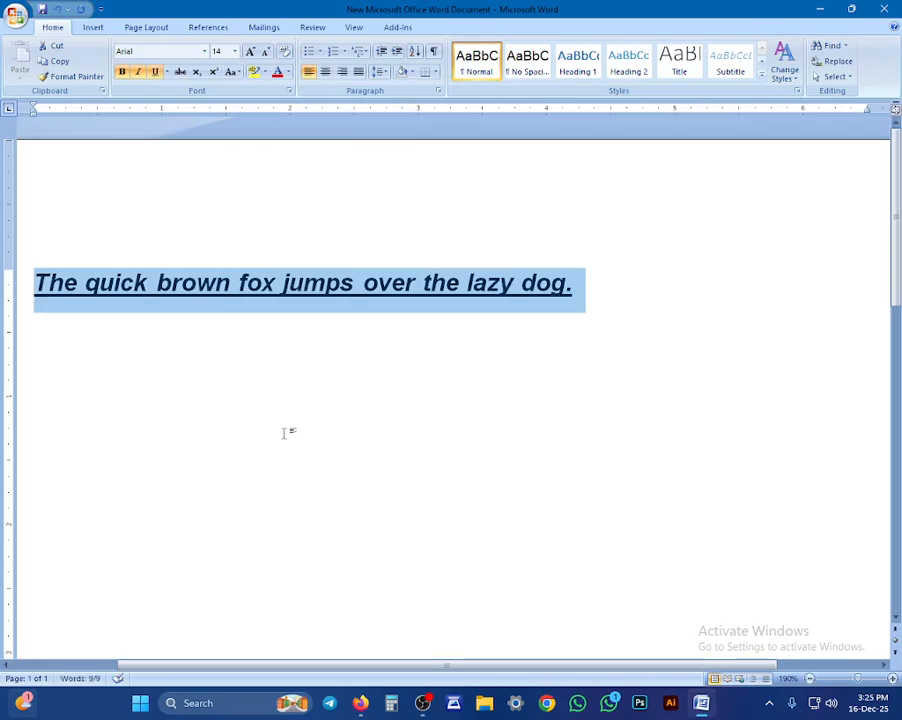
pyautogui.hotkey('ctrl', 'u')
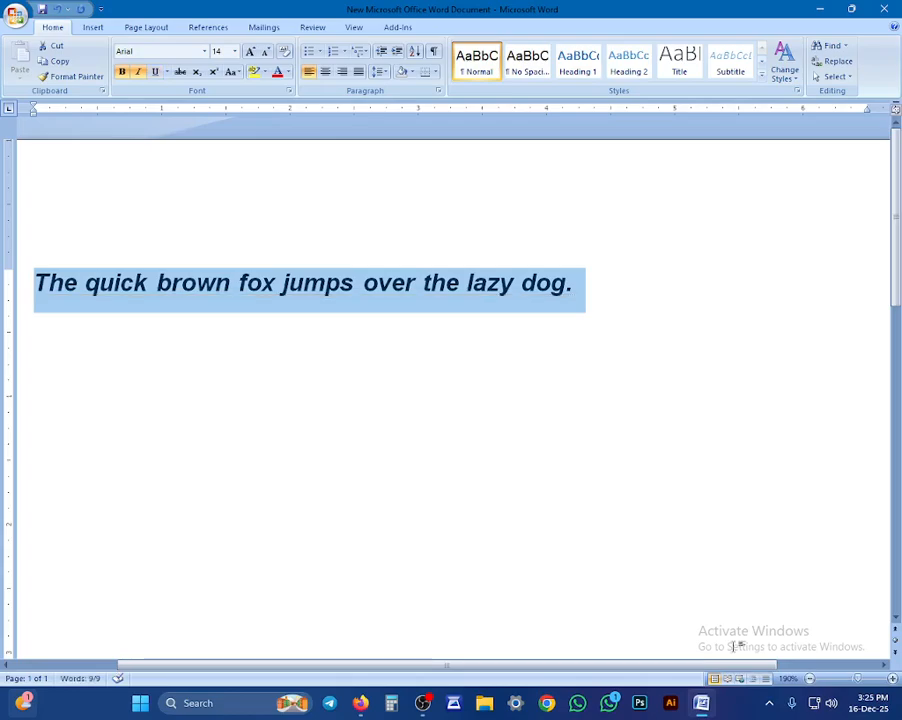
pyautogui.click(92, 27)
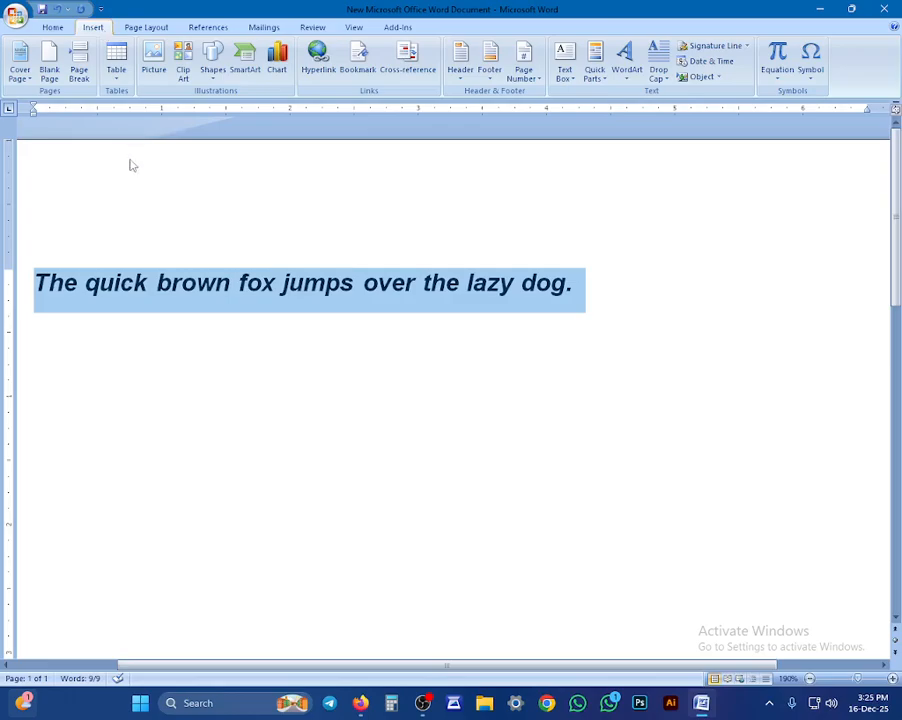
pyautogui.click(379, 283)
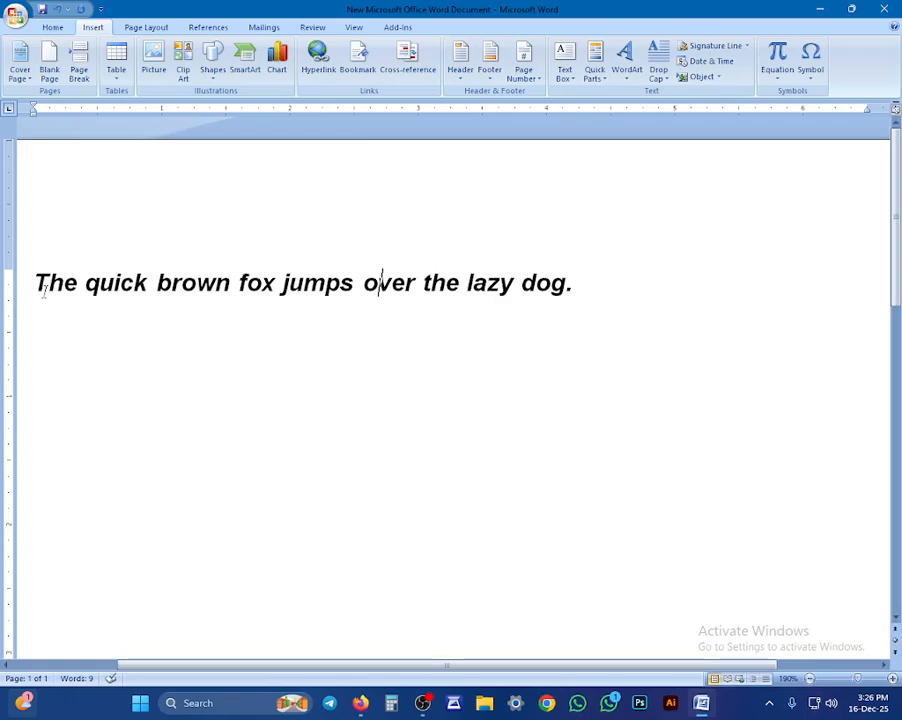
pyautogui.moveTo(44, 288); pyautogui.dragTo(33, 287)
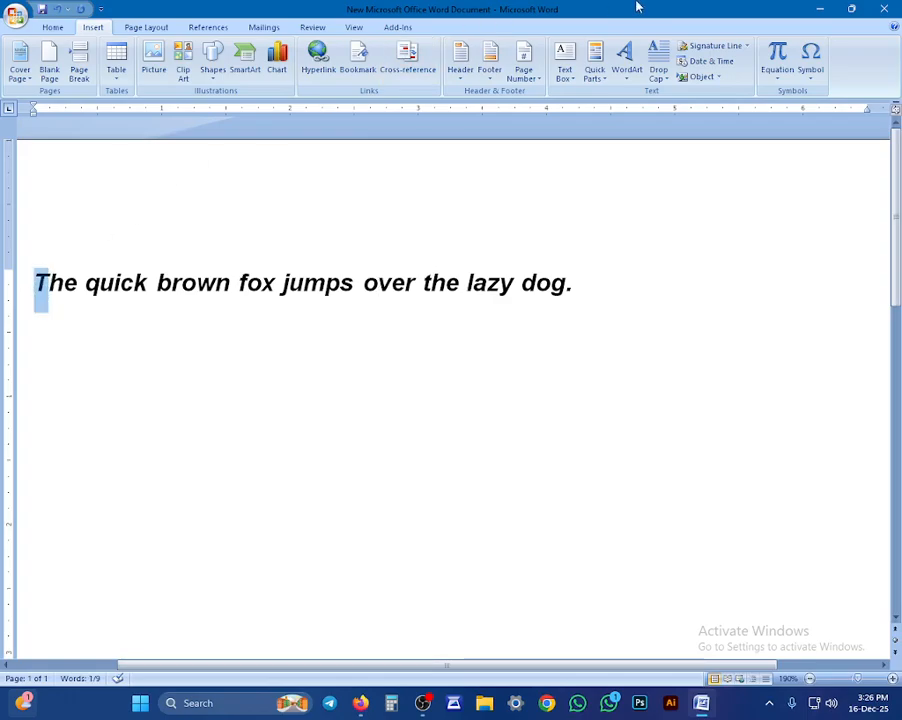
pyautogui.click(658, 68)
pyautogui.click(665, 135)
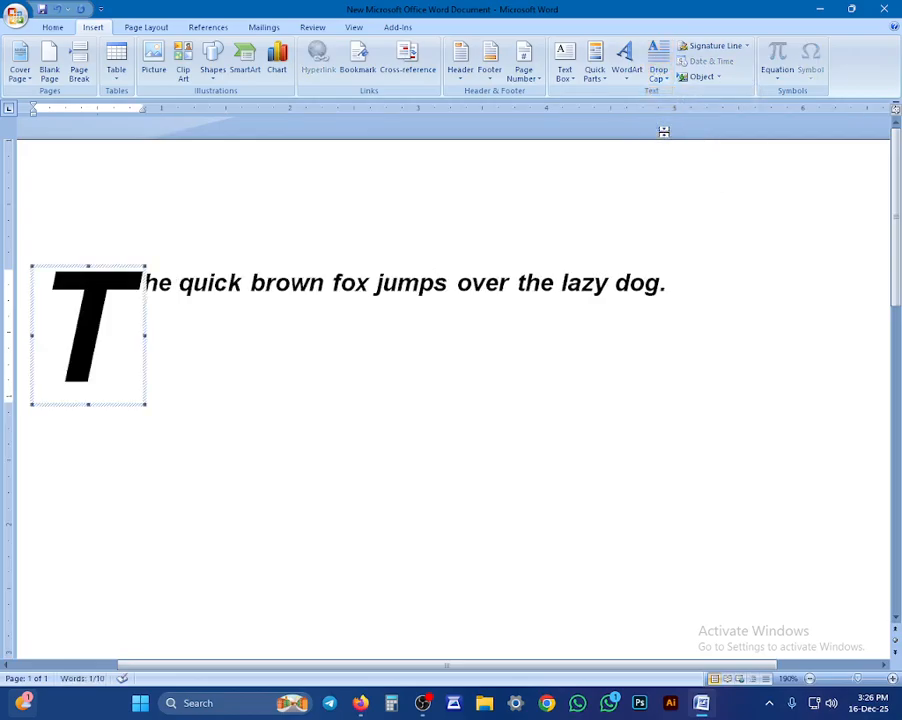
pyautogui.click(658, 66)
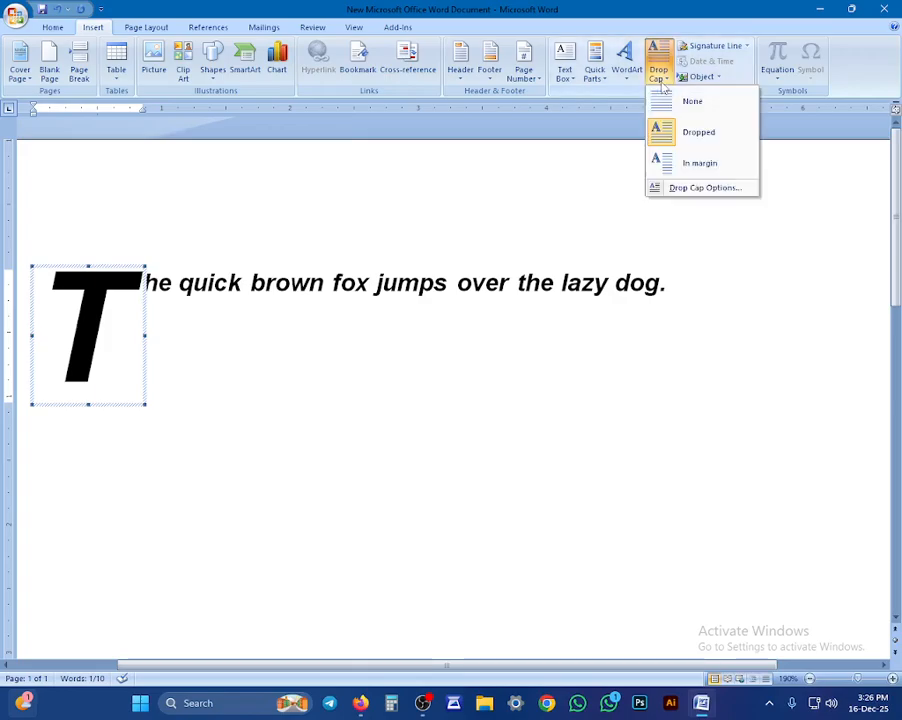
pyautogui.click(677, 170)
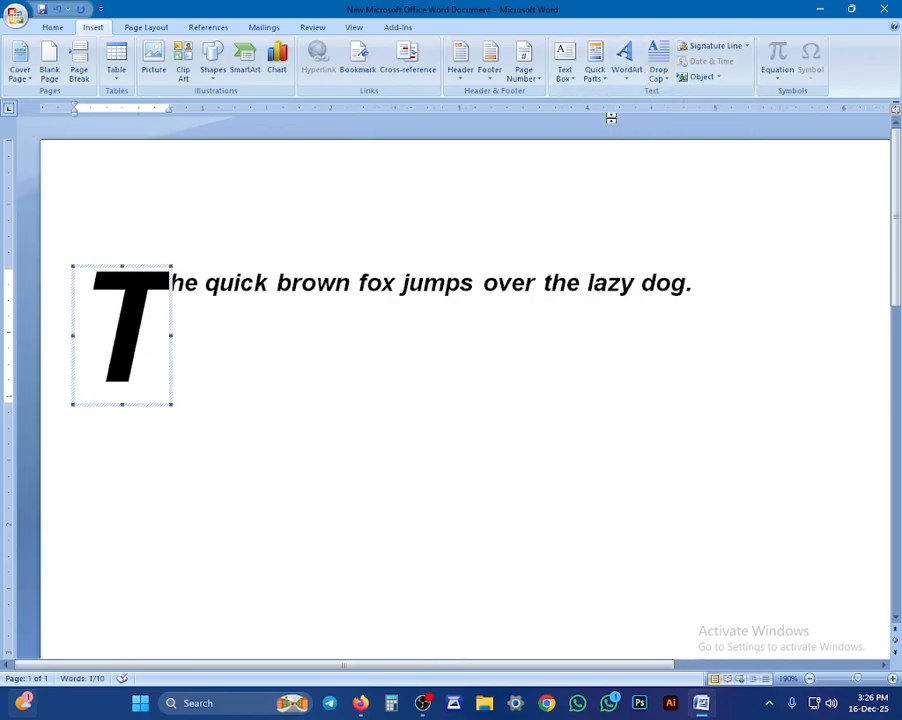
pyautogui.click(653, 80)
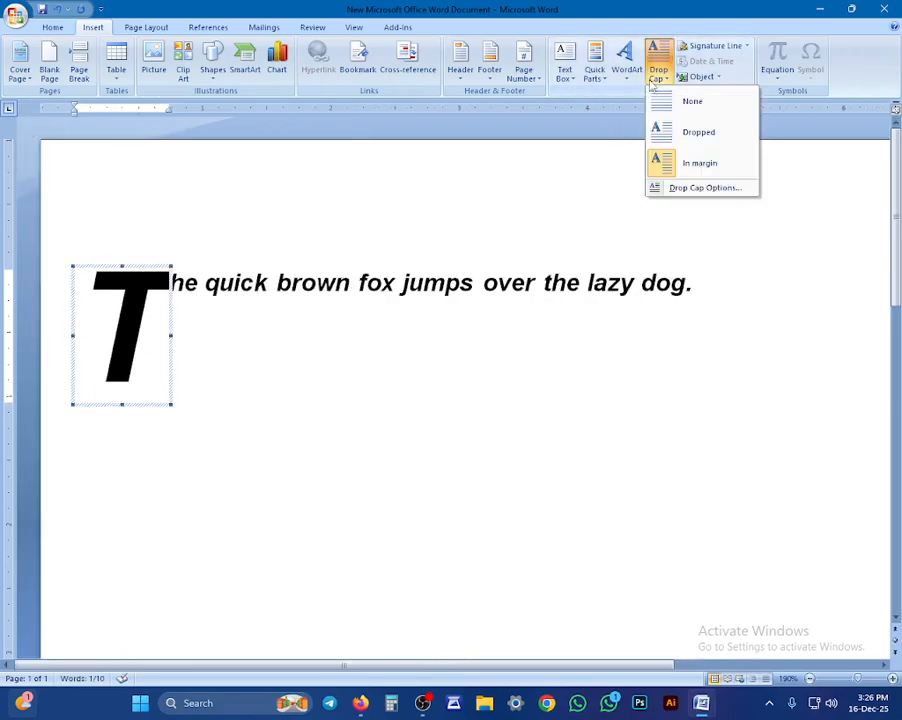
pyautogui.click(711, 194)
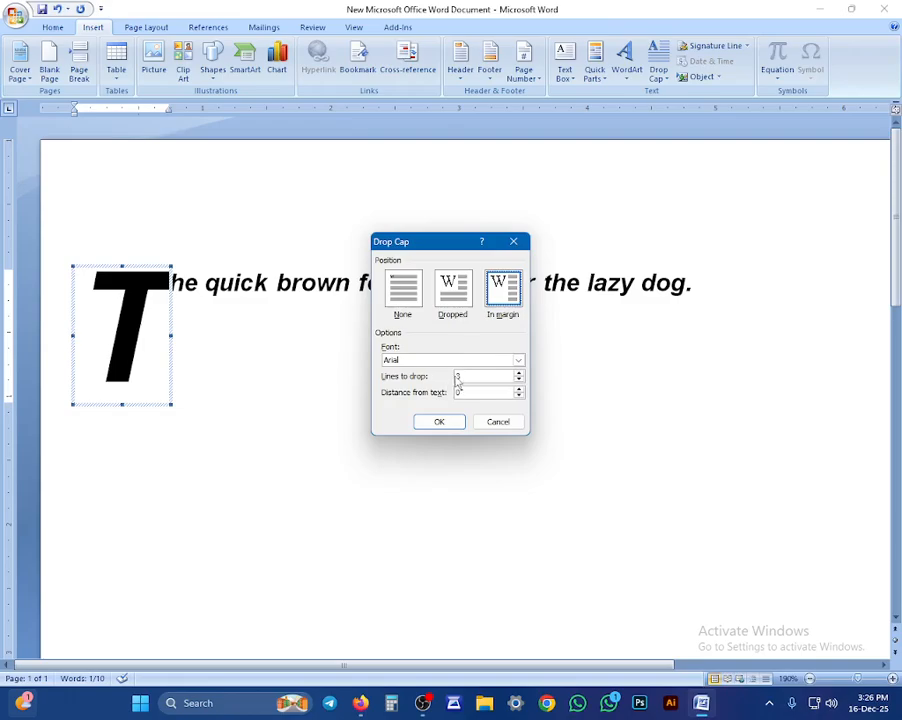
pyautogui.doubleClick(428, 365)
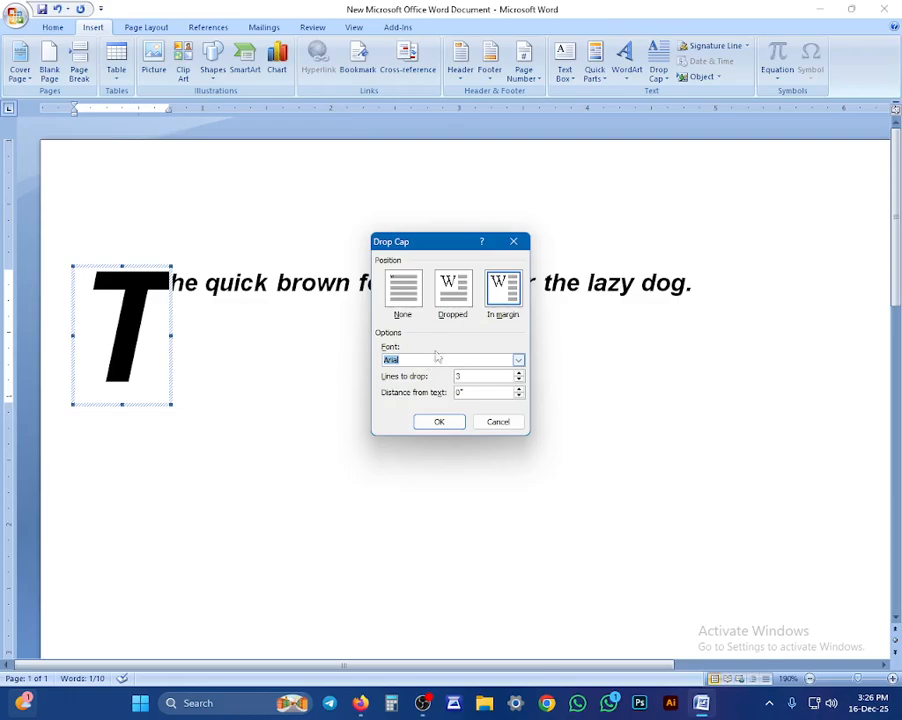
pyautogui.click(451, 296)
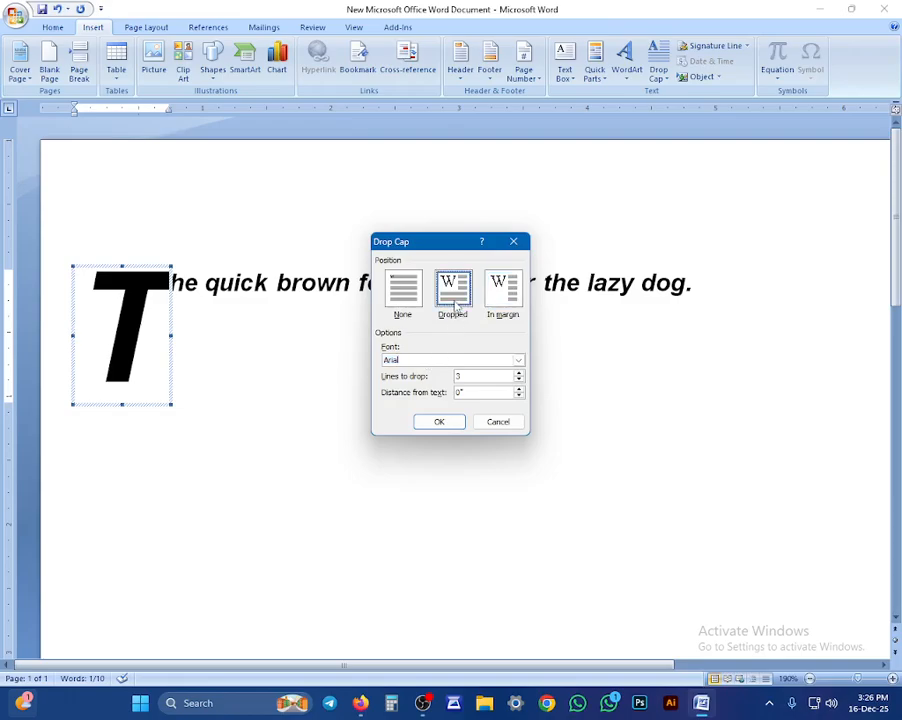
pyautogui.click(401, 290)
pyautogui.click(437, 420)
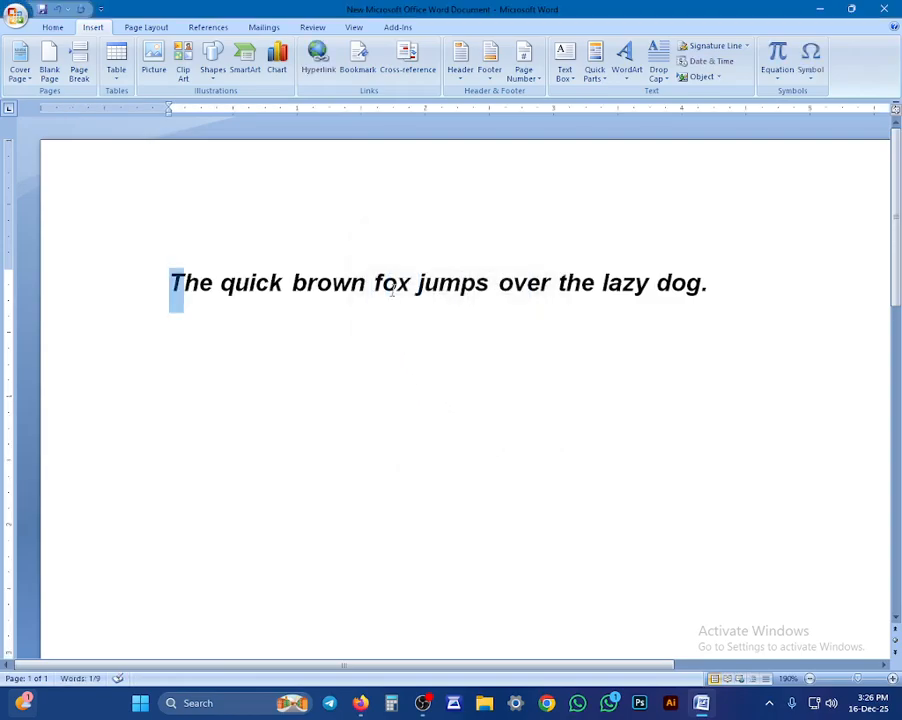
# Step: Select all and delete the bold italic sentence, leaving the Bullets gallery unused
pyautogui.click(392, 366)
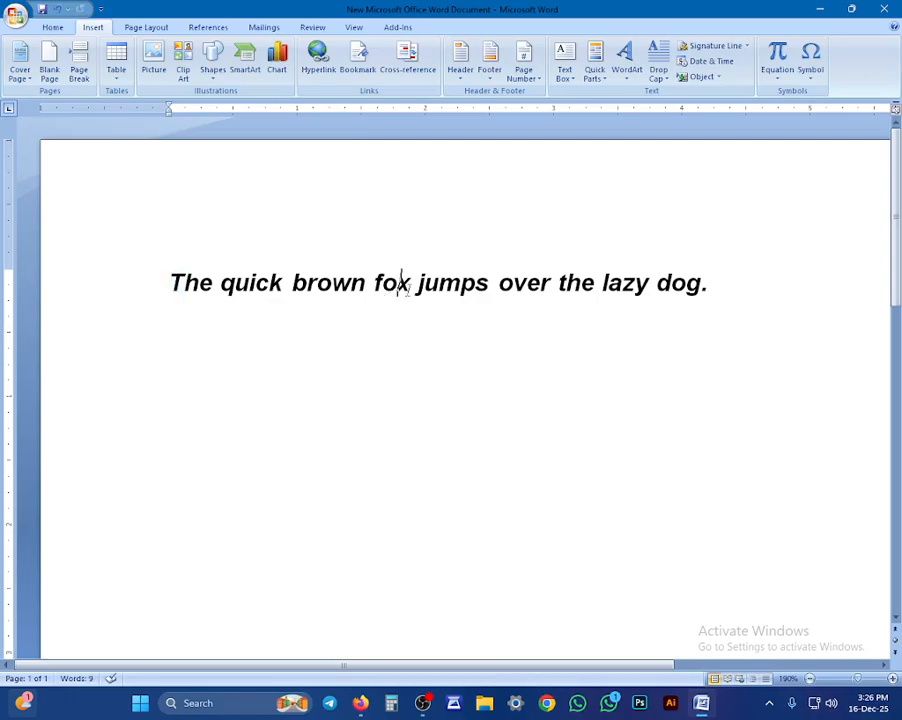
pyautogui.hotkey('ctrl', 'a')
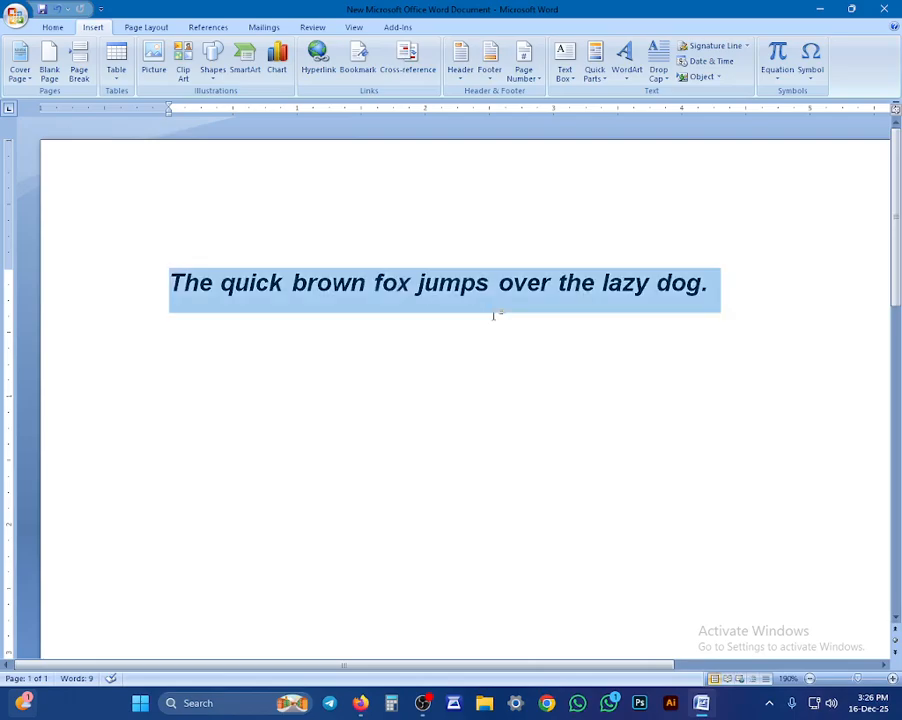
pyautogui.press('Delete')
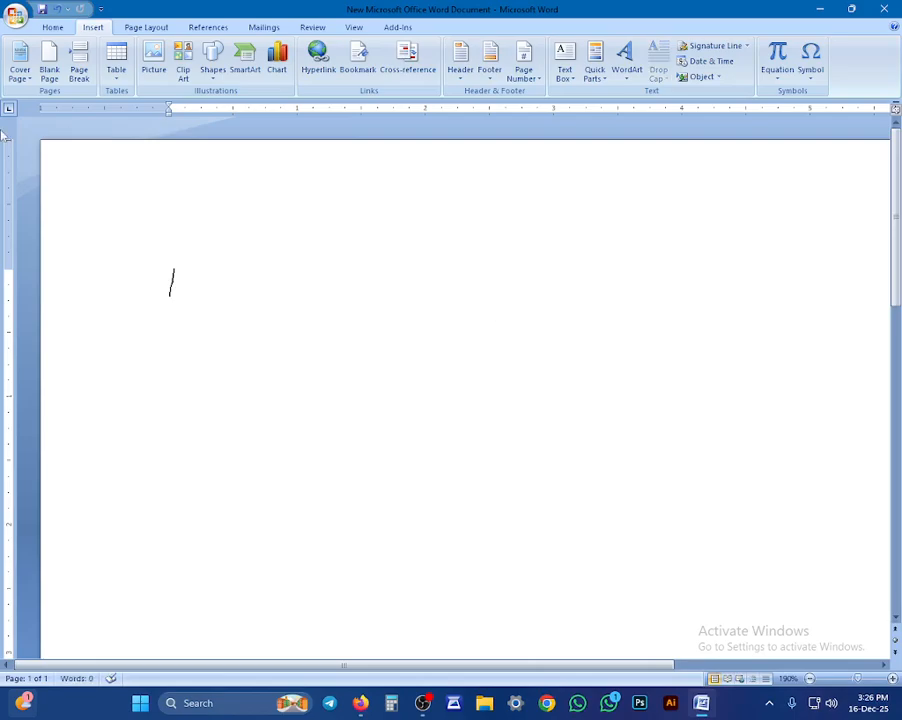
pyautogui.click(52, 28)
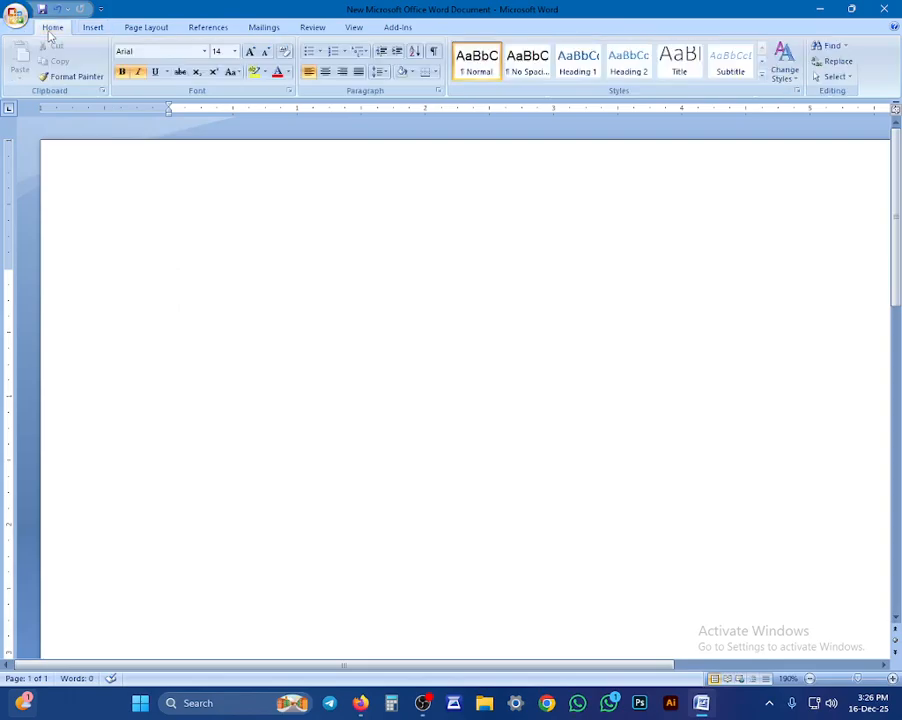
pyautogui.click(318, 52)
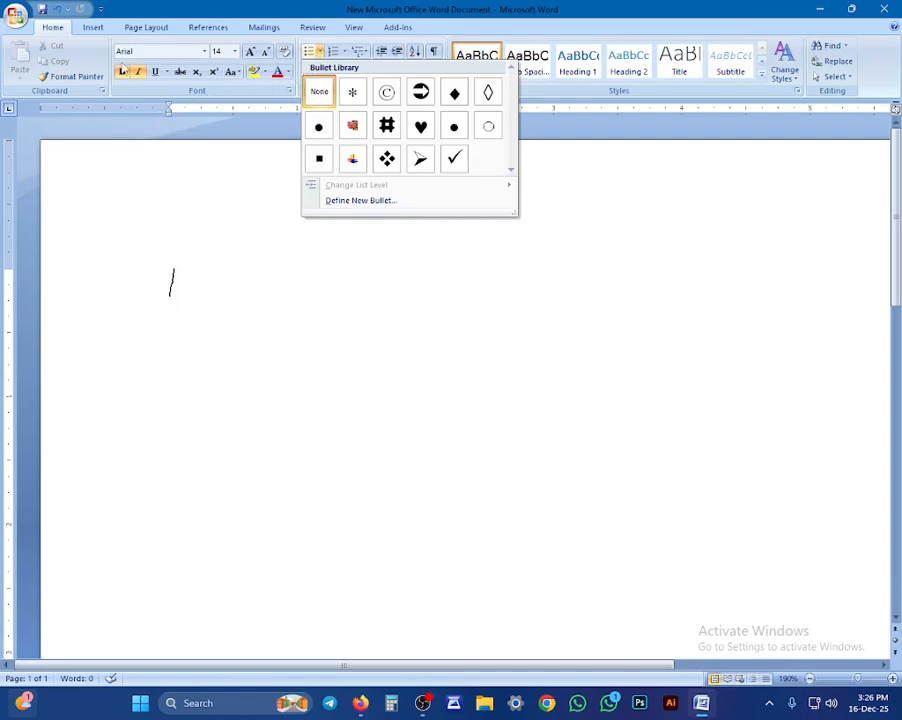
pyautogui.click(168, 301)
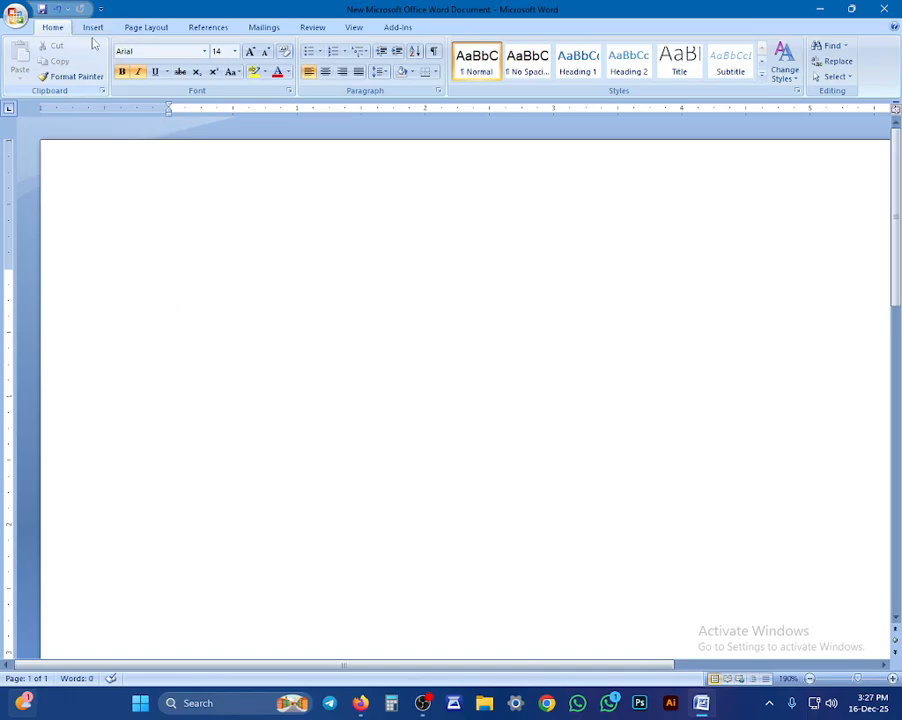
# Step: In More Symbols, browse the Wedding Bells, Wide Latin, Webdings and Vivaldi fonts
pyautogui.click(92, 28)
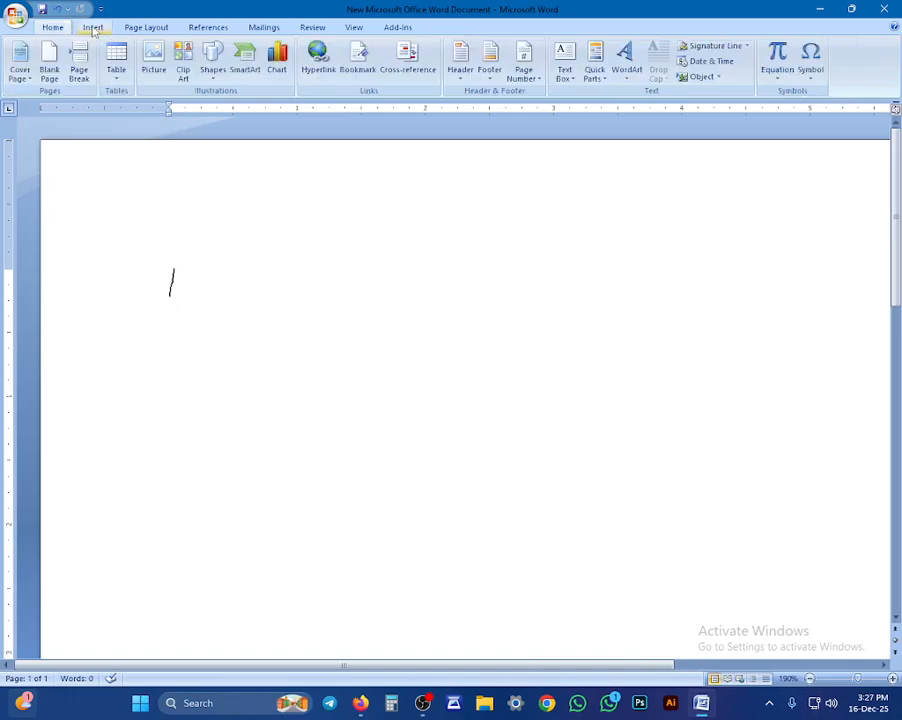
pyautogui.click(805, 88)
pyautogui.click(813, 180)
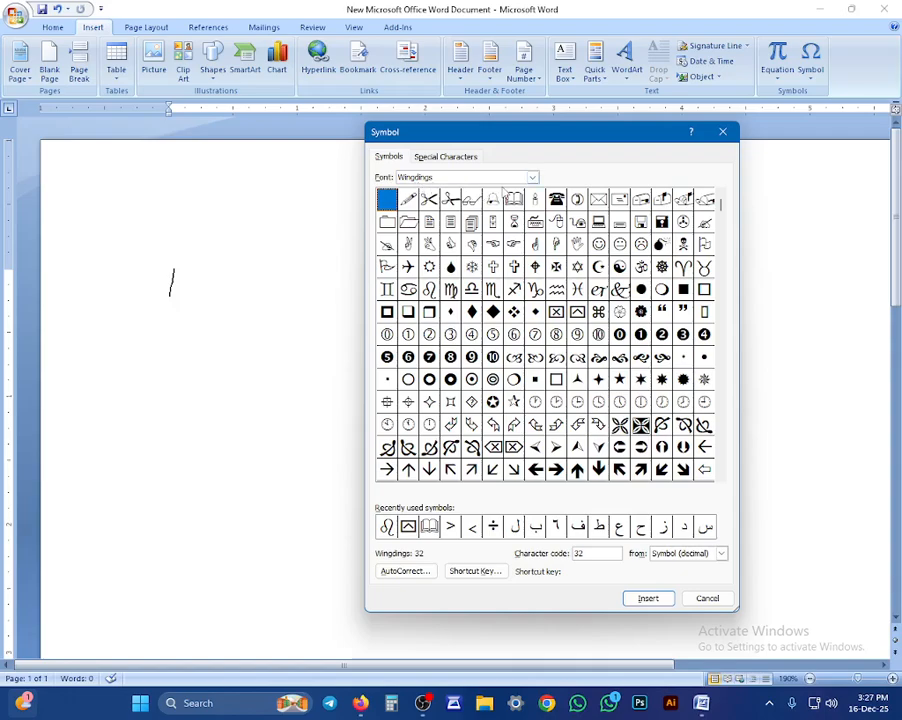
pyautogui.click(532, 177)
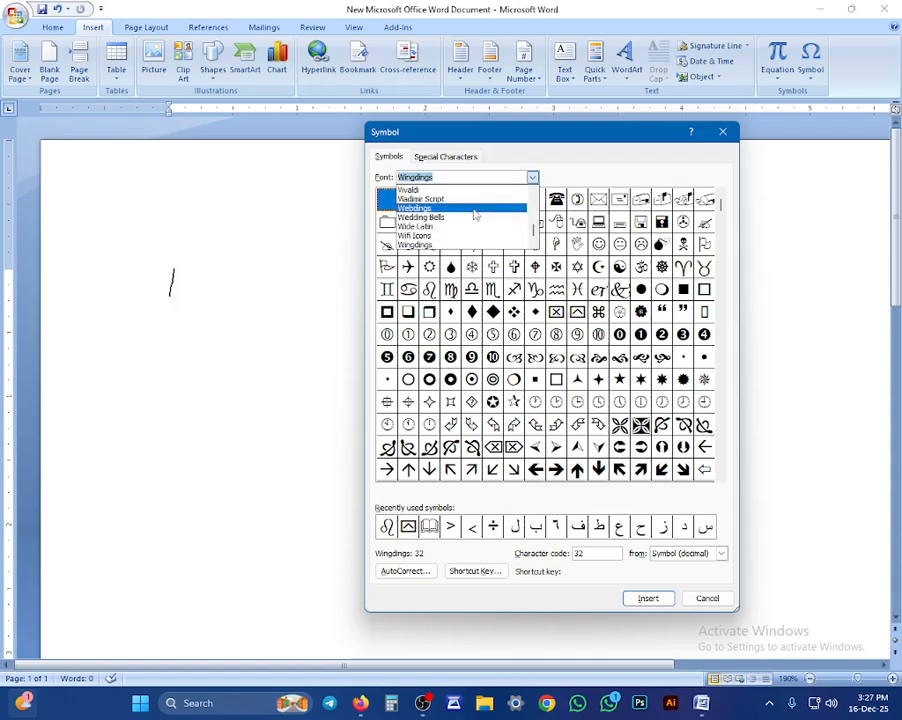
pyautogui.click(437, 217)
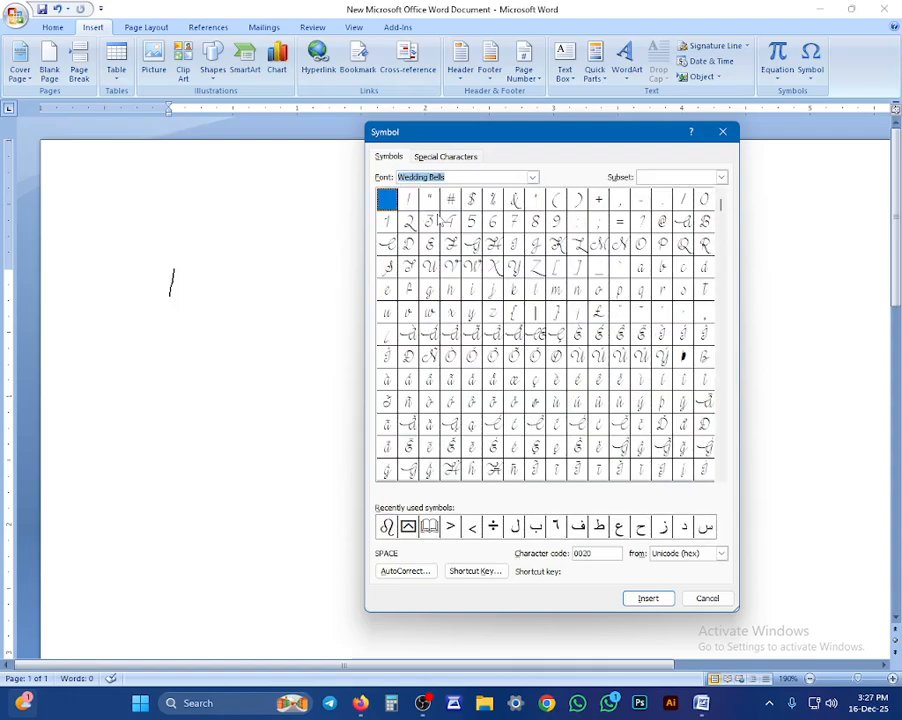
pyautogui.click(532, 178)
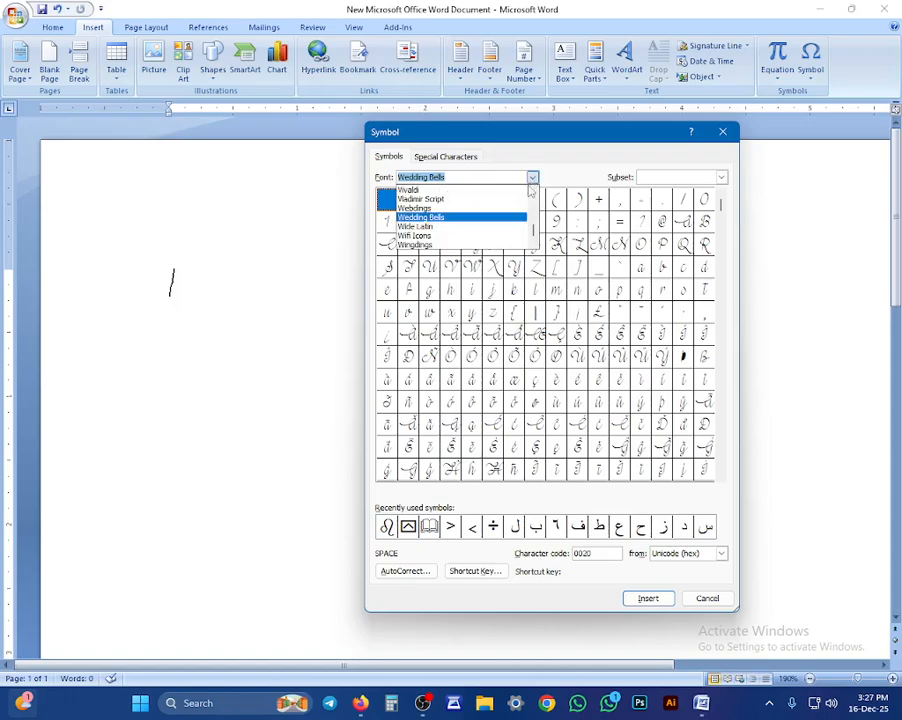
pyautogui.click(436, 228)
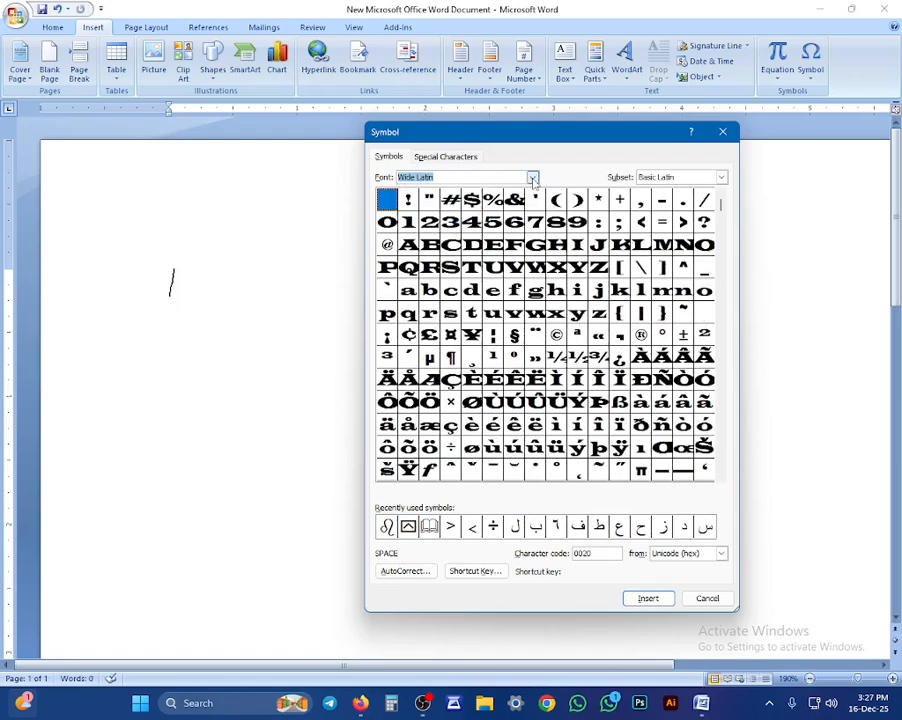
pyautogui.click(532, 177)
pyautogui.click(440, 208)
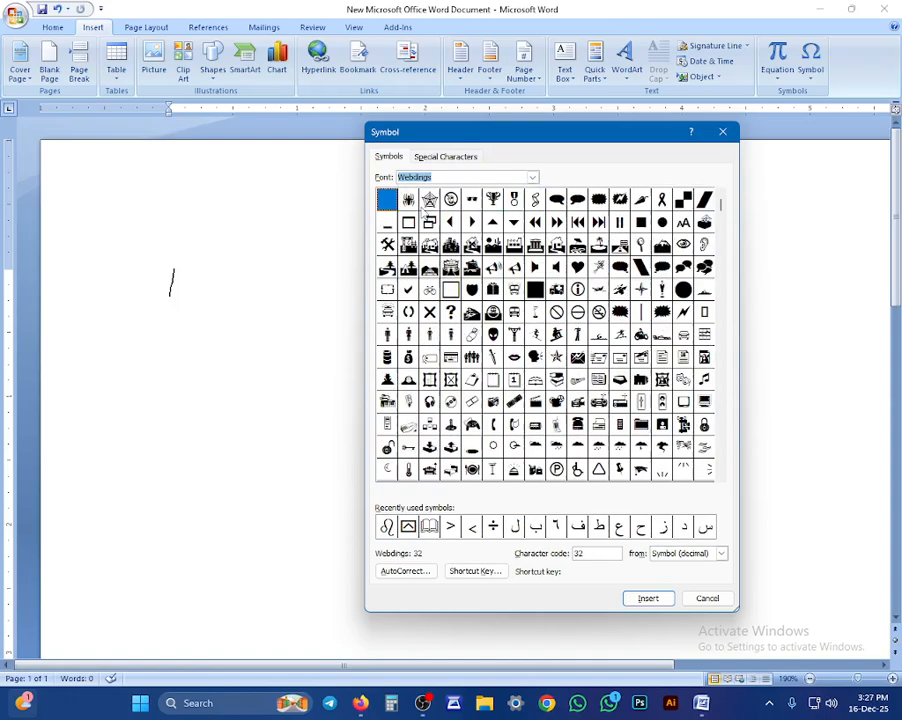
pyautogui.click(431, 205)
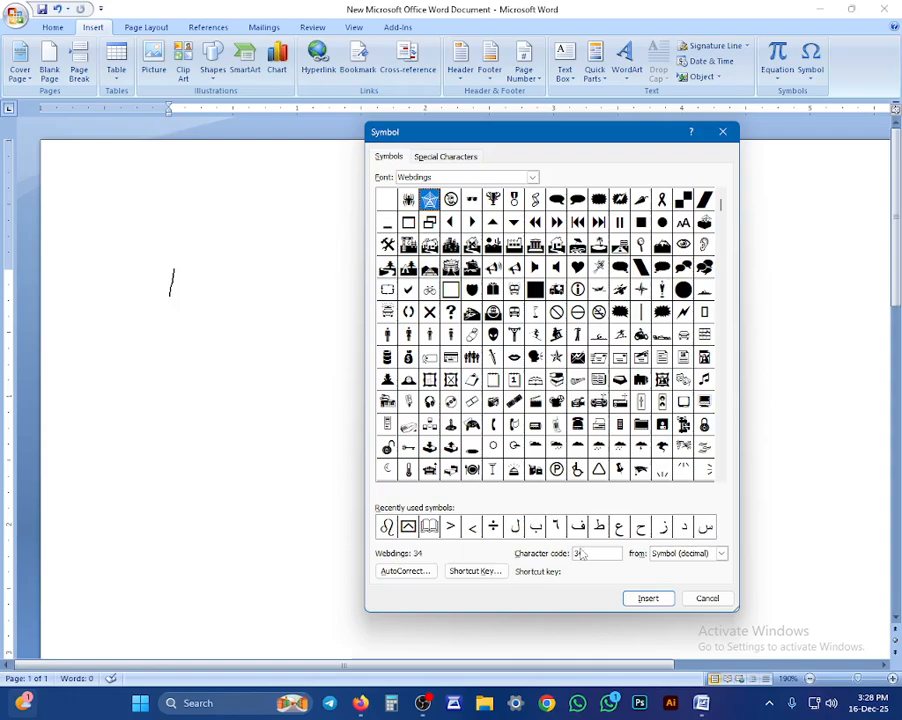
pyautogui.click(528, 178)
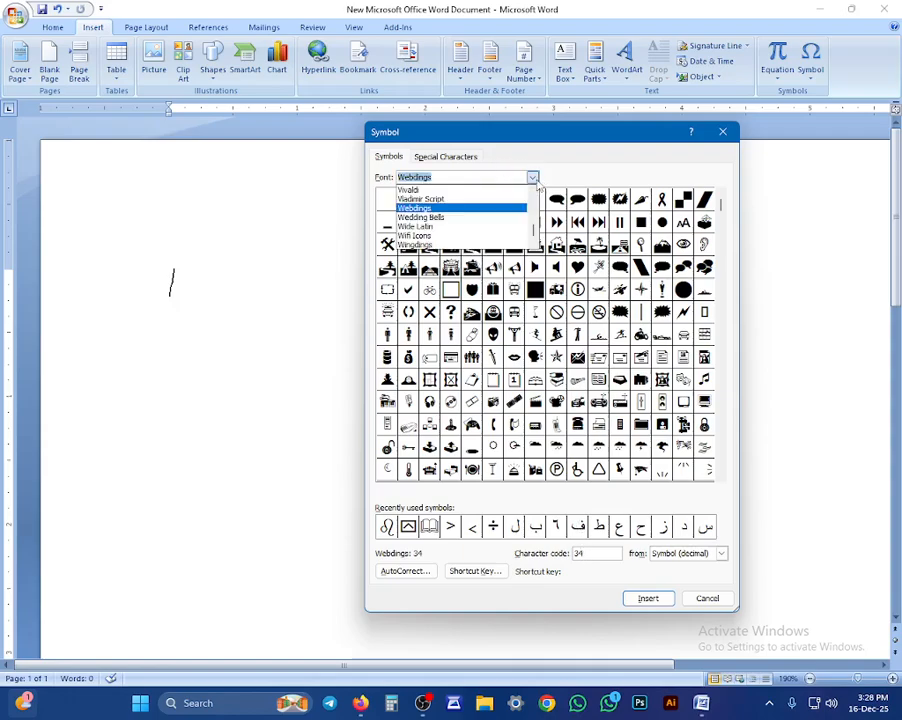
pyautogui.click(418, 190)
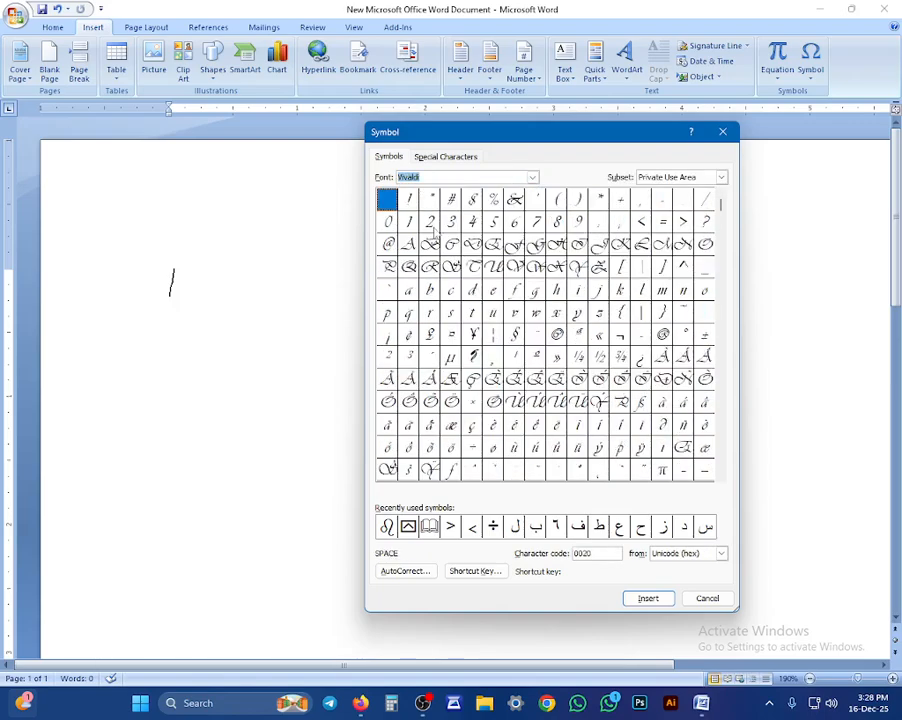
# Step: Insert the Webdings spider-web symbol, character code 34, and close the Symbol dialog
pyautogui.doubleClick(593, 555)
pyautogui.write('34')
pyautogui.press('Tab')
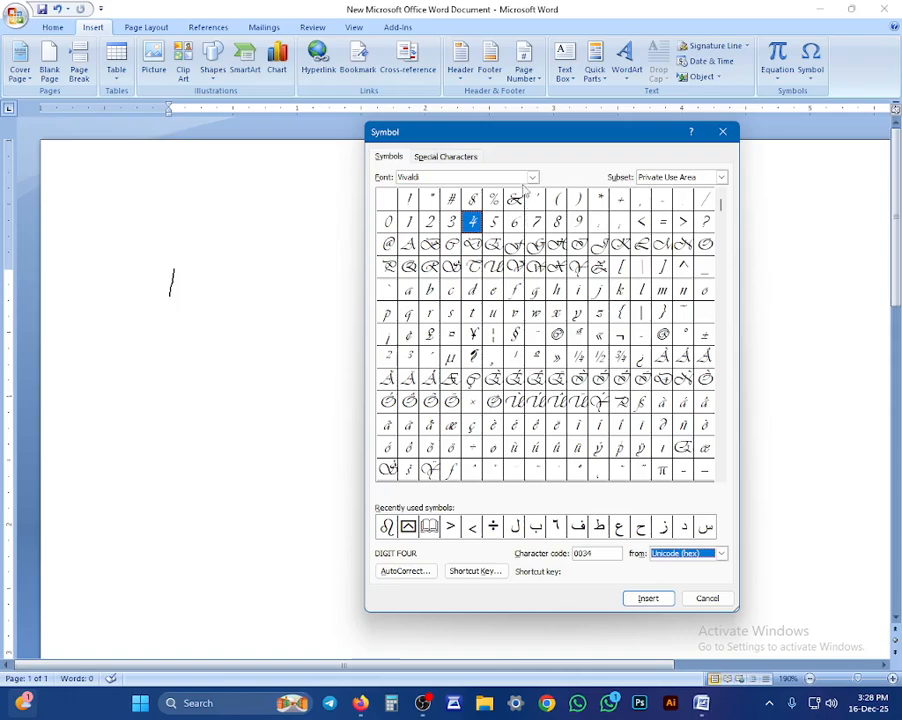
pyautogui.click(530, 177)
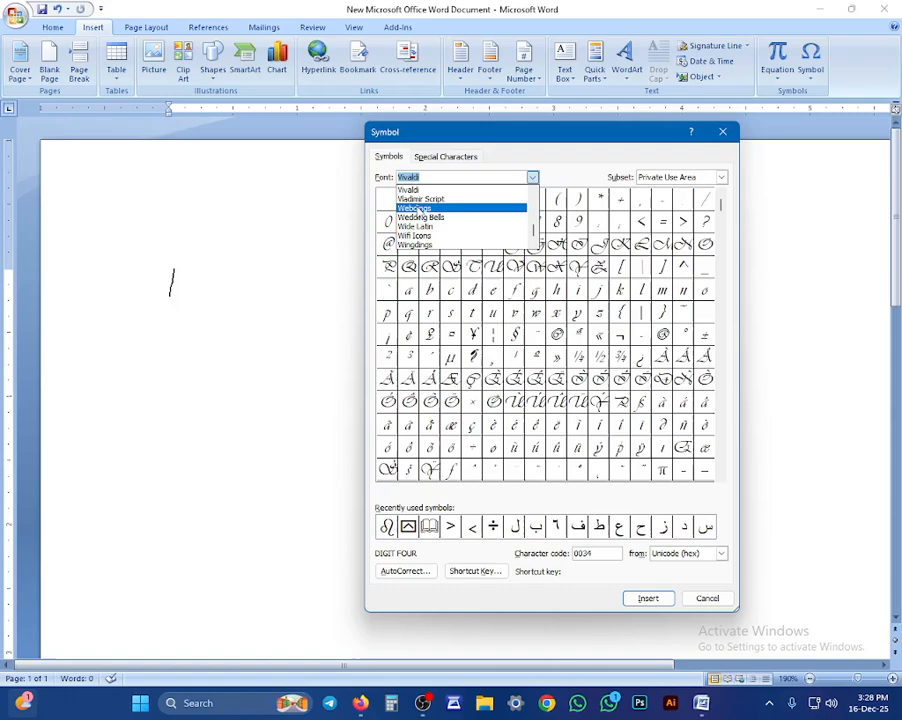
pyautogui.click(418, 208)
pyautogui.click(429, 200)
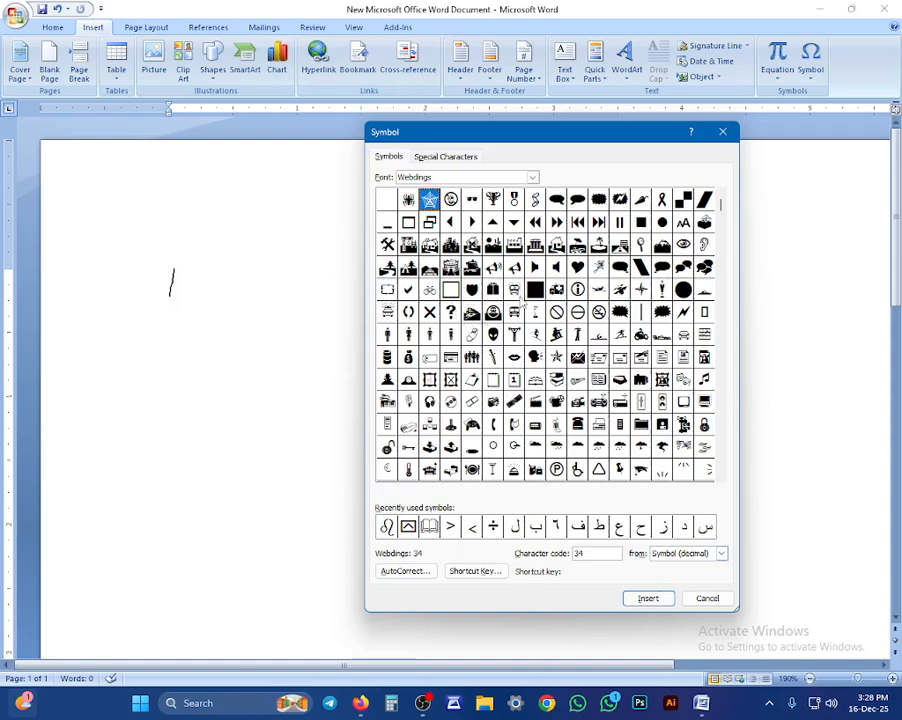
pyautogui.click(534, 291)
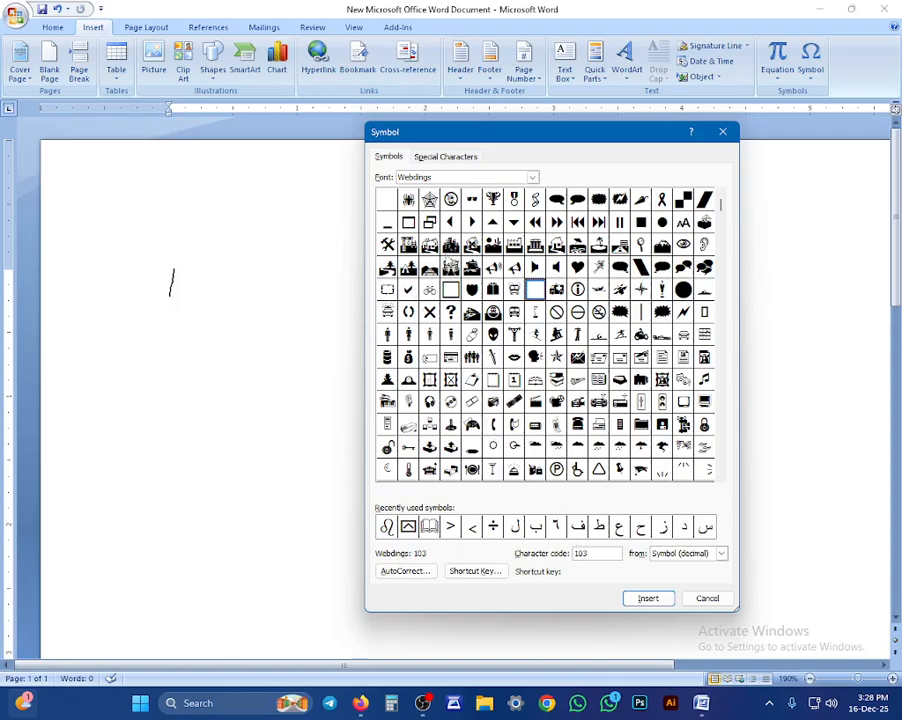
pyautogui.click(430, 200)
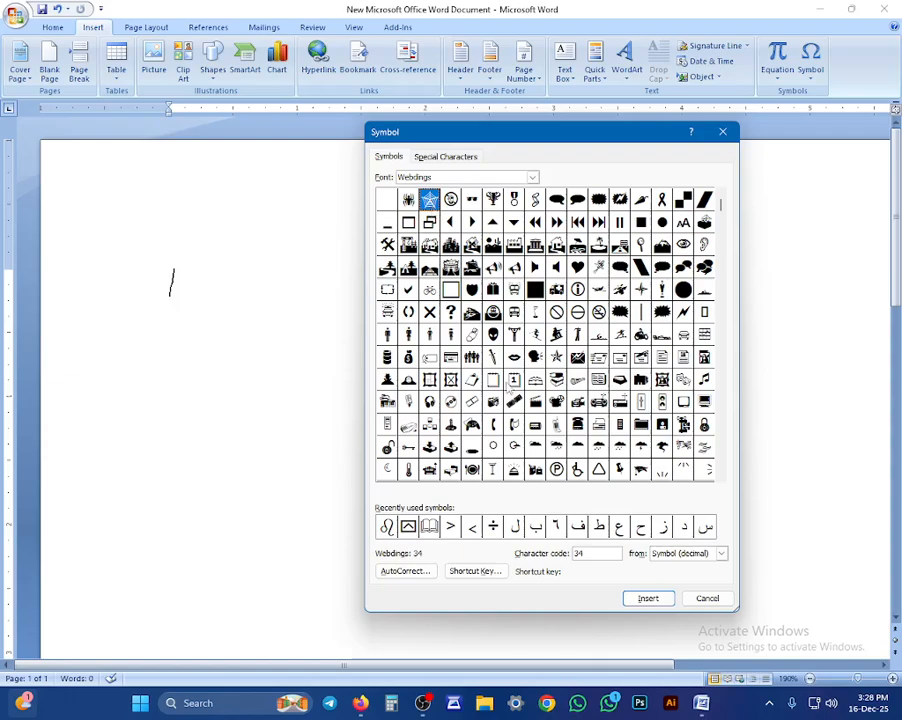
pyautogui.click(645, 598)
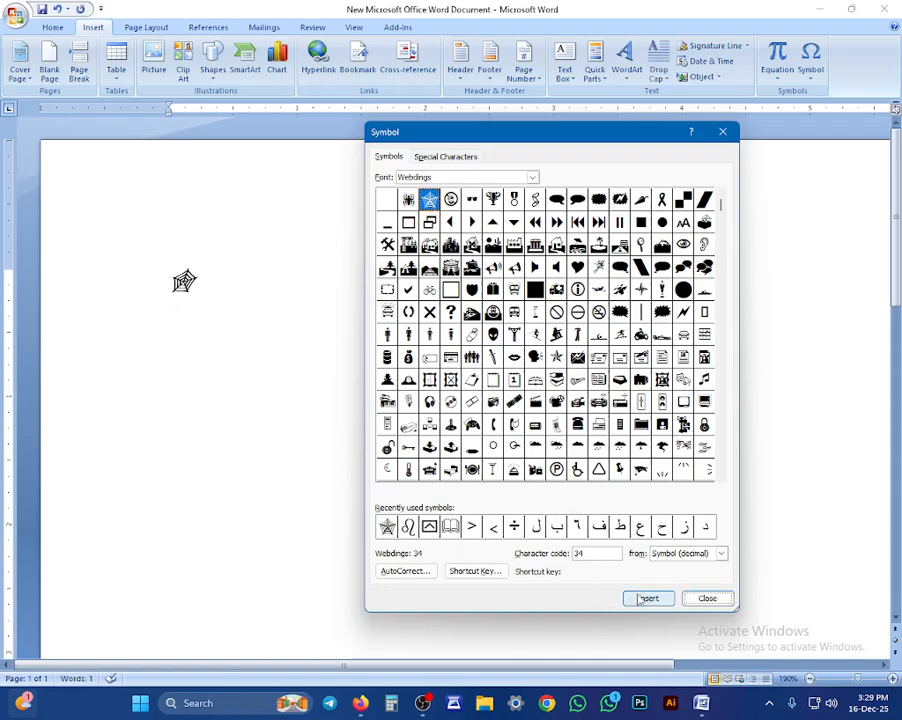
pyautogui.click(707, 599)
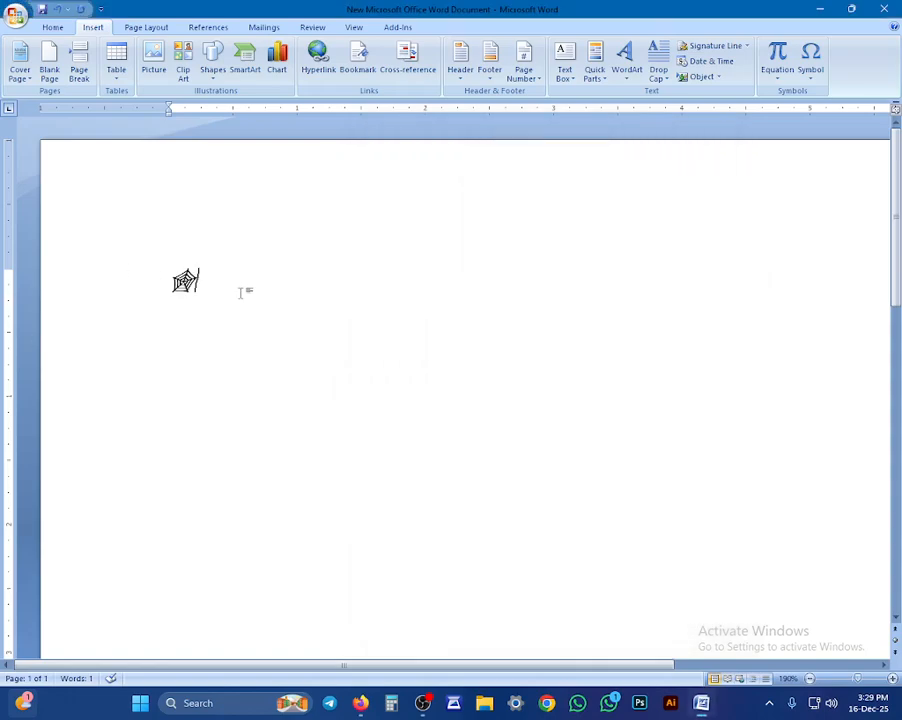
# Step: Remove italics from the spider-web symbol, grow it to 90 pt and apply red font colour
pyautogui.moveTo(240, 290); pyautogui.dragTo(127, 263)
pyautogui.hotkey('ctrl', 'i')
pyautogui.click(50, 27)
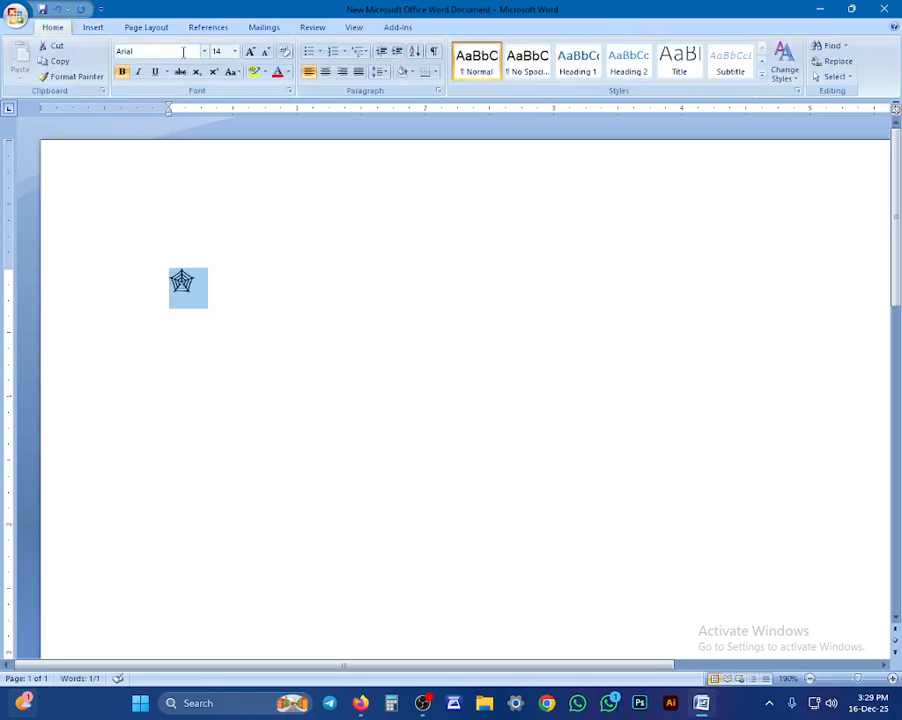
pyautogui.click(250, 51)
pyautogui.click(250, 51)
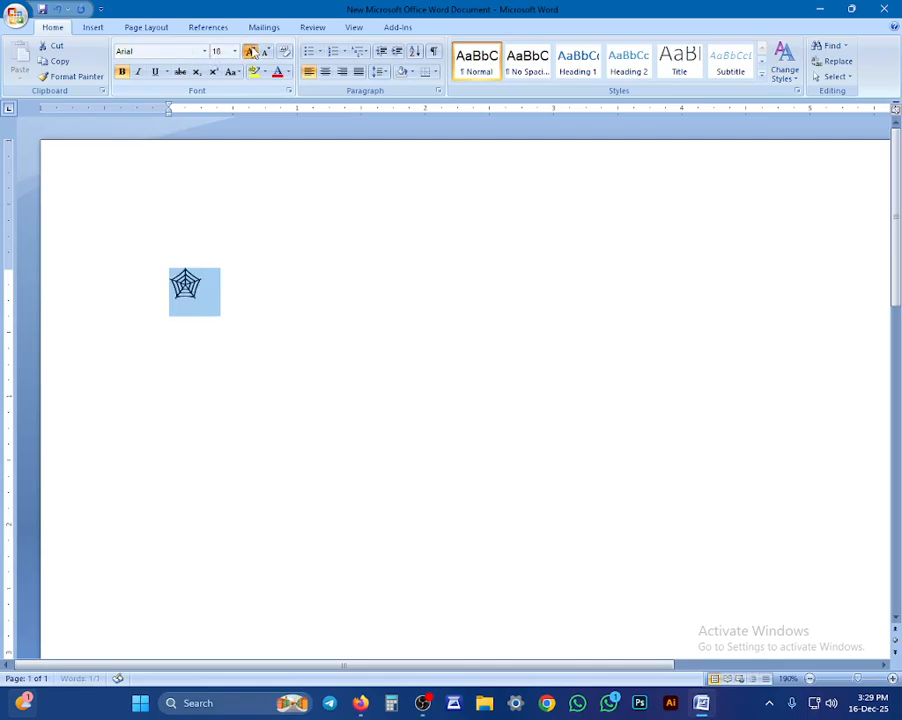
pyautogui.click(250, 51)
pyautogui.click(250, 51)
pyautogui.click(250, 51)
pyautogui.click(250, 51)
pyautogui.click(250, 51)
pyautogui.click(250, 51)
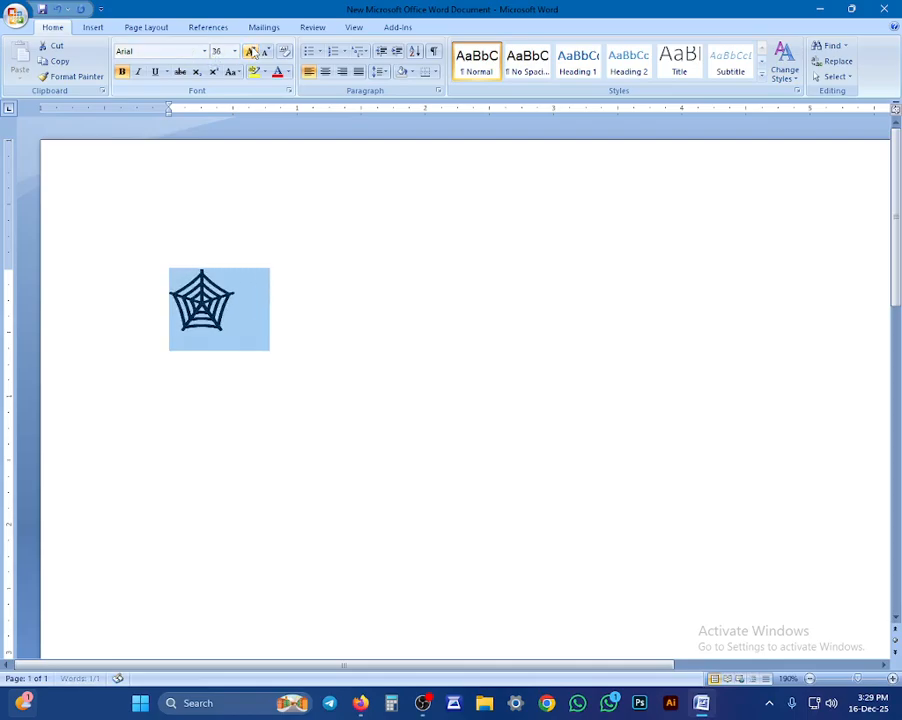
pyautogui.click(250, 51)
pyautogui.click(250, 51)
pyautogui.click(250, 51)
pyautogui.click(250, 51)
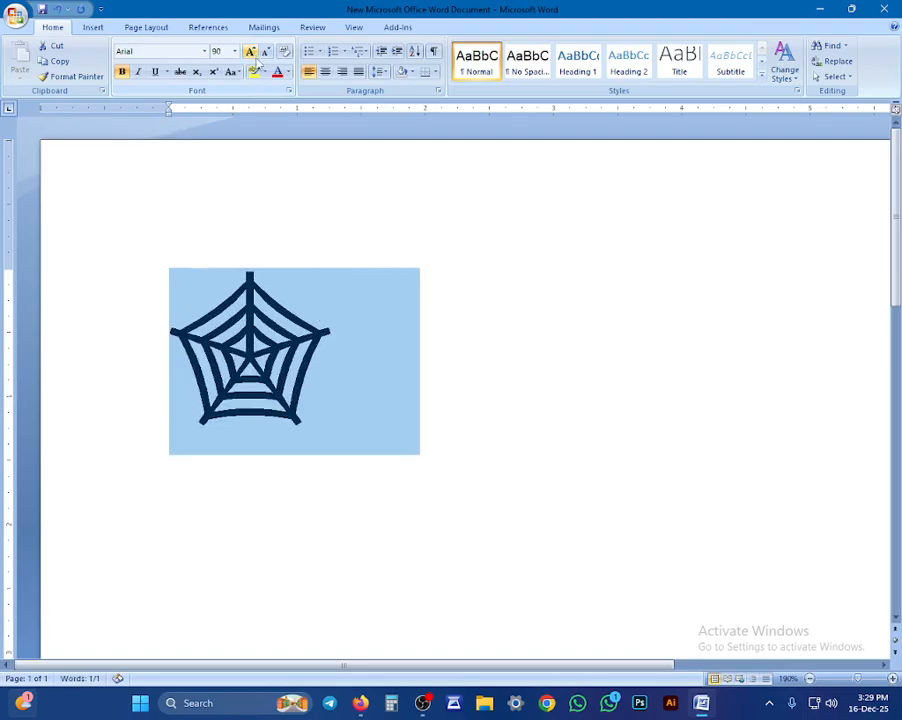
pyautogui.click(277, 72)
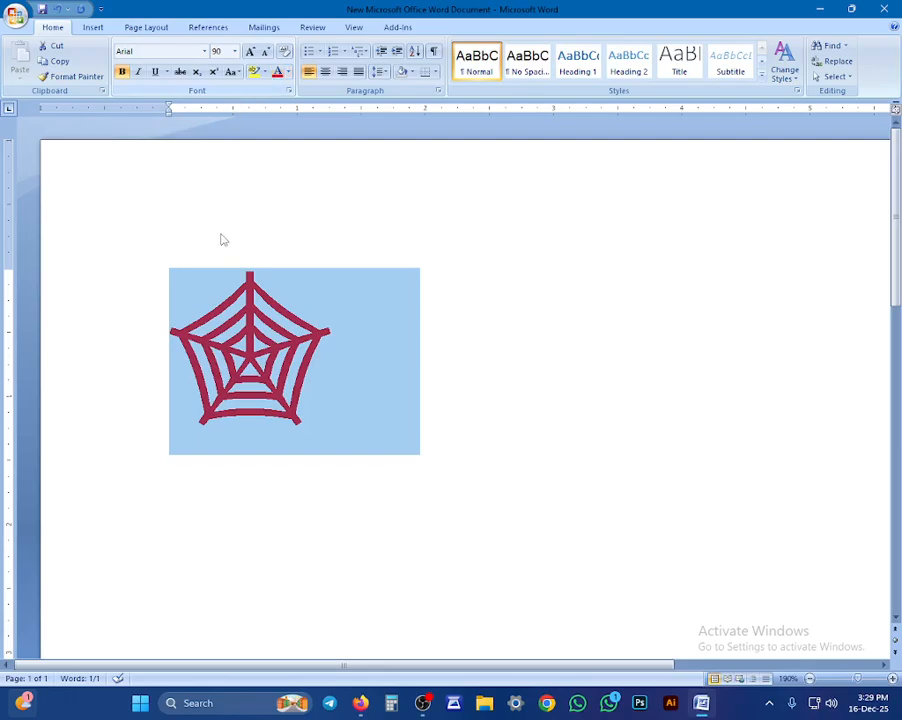
pyautogui.click(320, 52)
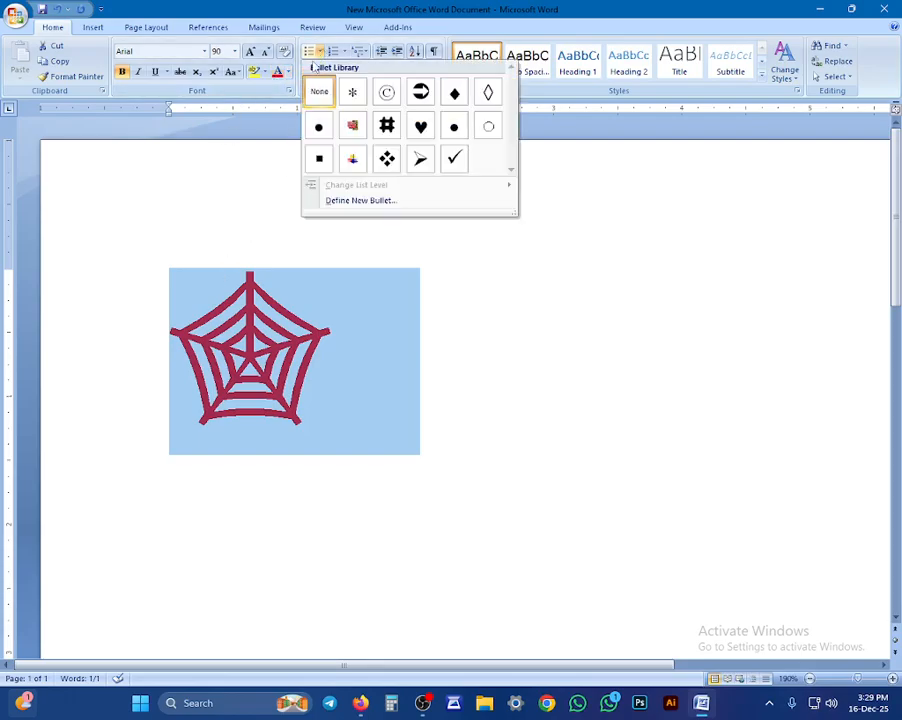
# Step: Apply the spider-web bullet style and enlarge the arrow and web symbols to size 28
pyautogui.click(420, 92)
pyautogui.click(453, 423)
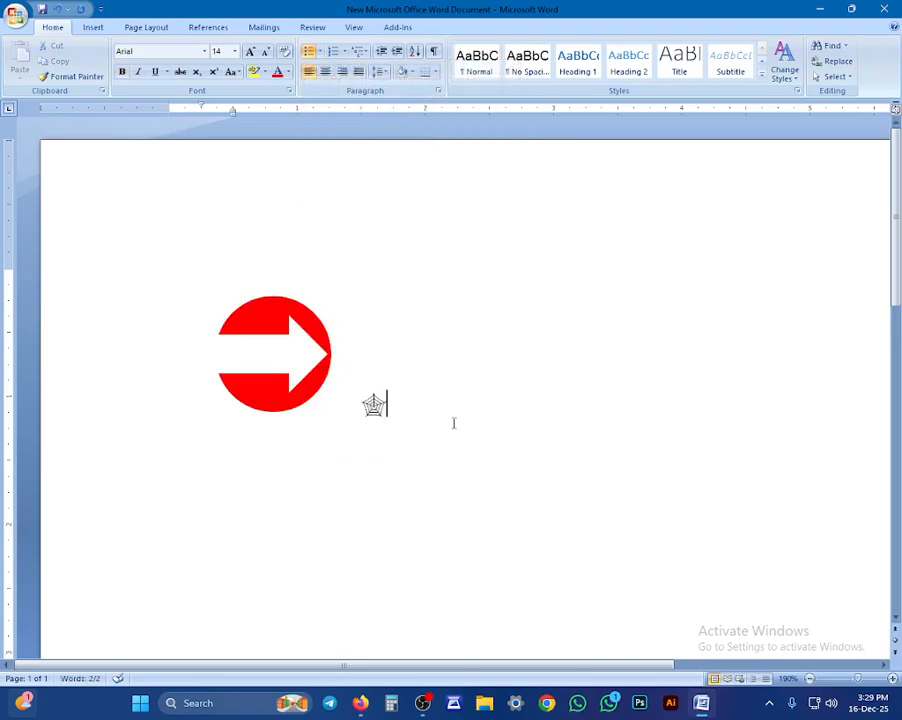
pyautogui.moveTo(364, 406); pyautogui.dragTo(422, 418)
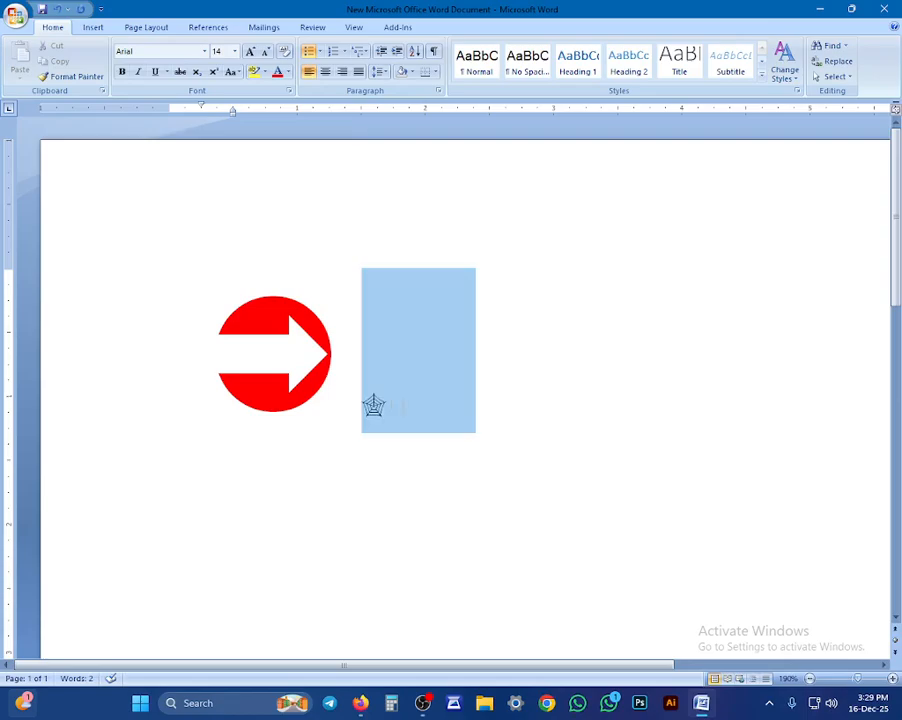
pyautogui.click(251, 51)
pyautogui.click(251, 51)
pyautogui.click(251, 51)
pyautogui.click(251, 51)
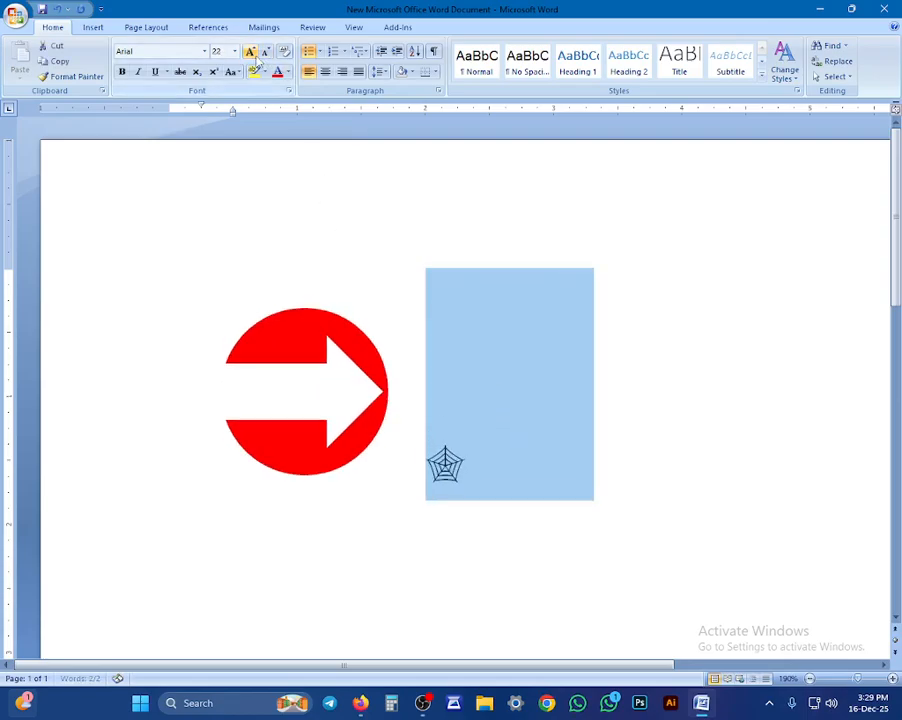
pyautogui.click(251, 51)
pyautogui.click(251, 51)
pyautogui.click(251, 51)
pyautogui.click(280, 362)
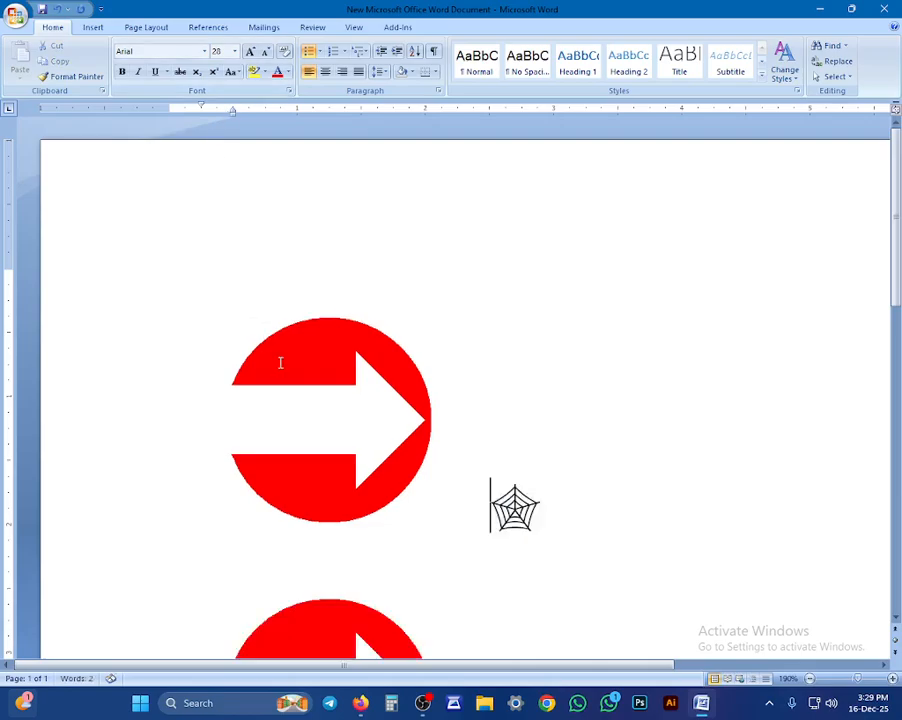
# Step: Type ZFSEFW after the second arrow, then set all document text to size 24
pyautogui.scroll(-5, 362, 356)
pyautogui.click(548, 351)
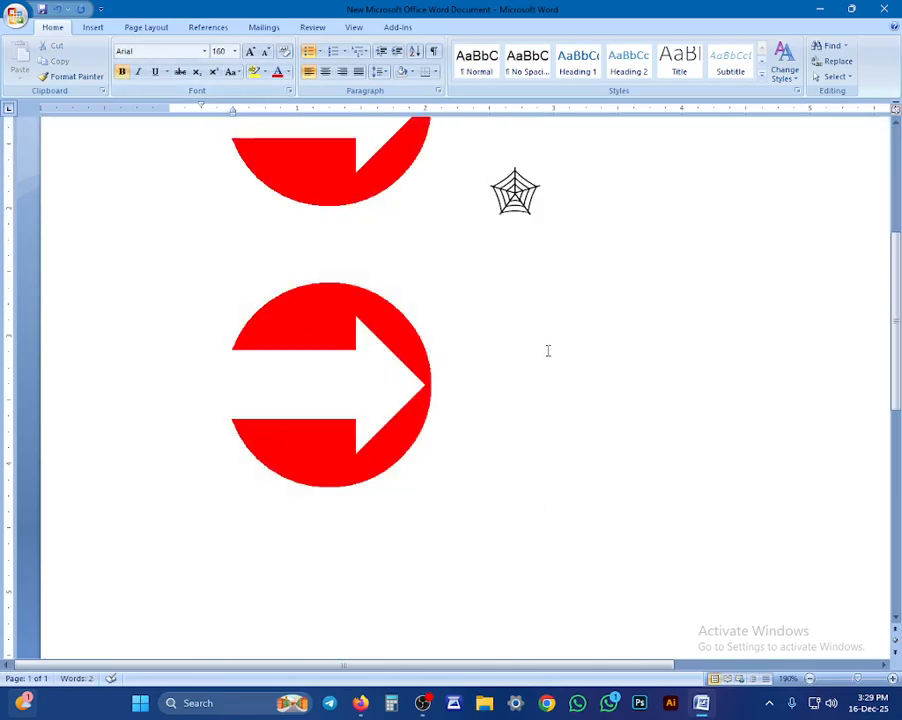
pyautogui.write('ZFSEFW')
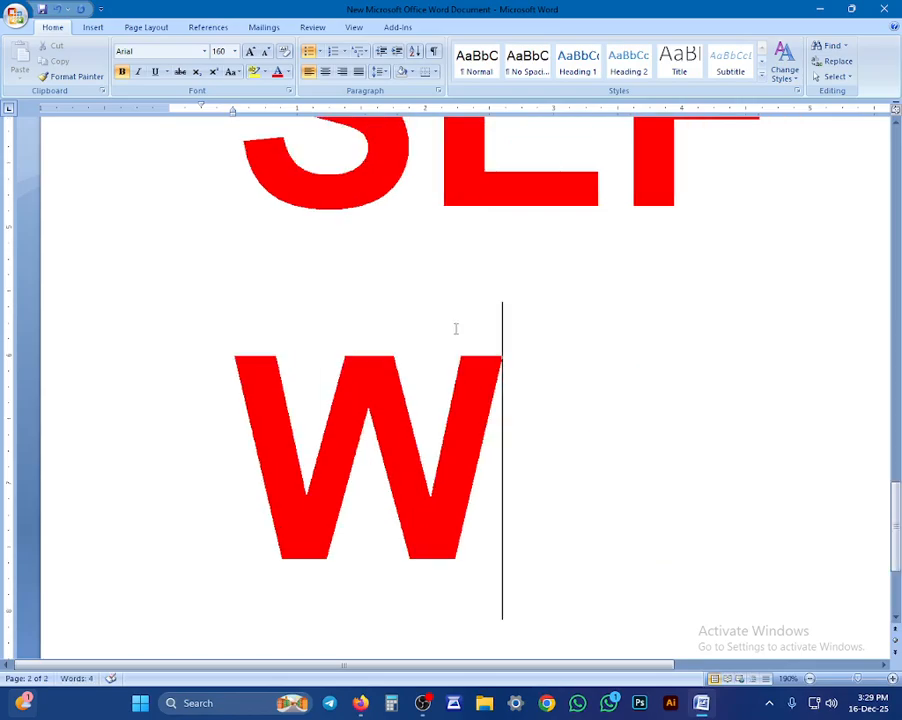
pyautogui.hotkey('ctrl', 'a')
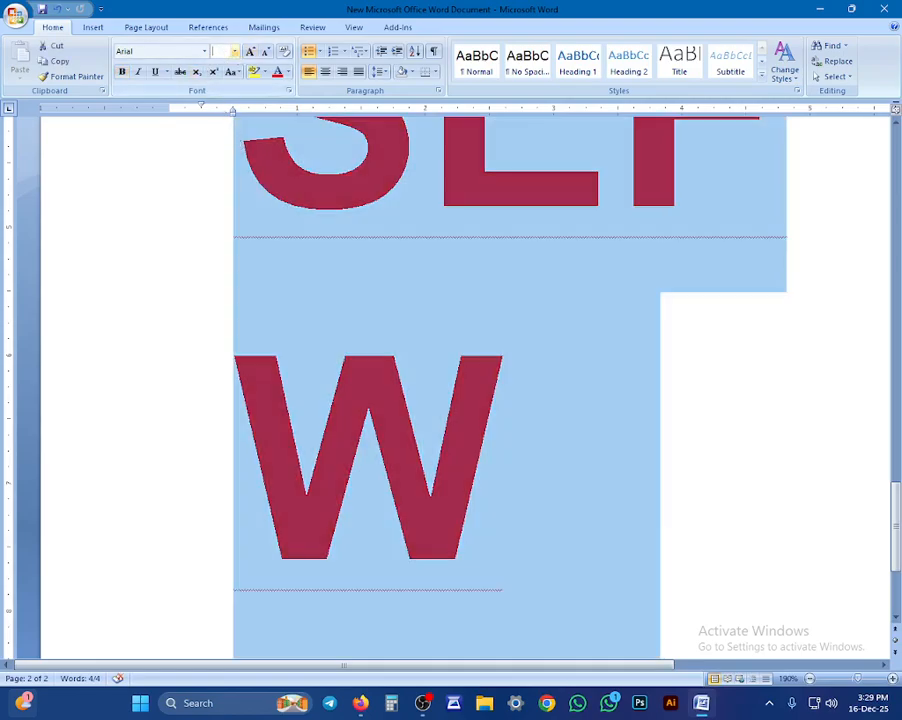
pyautogui.press('Return')
pyautogui.scroll(3, 300, 250)
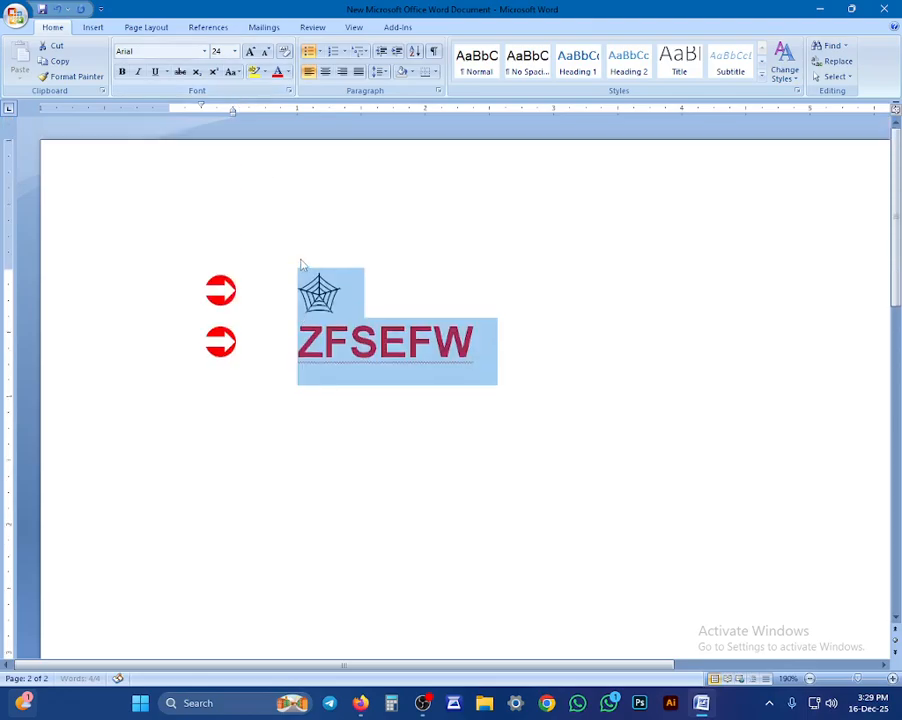
pyautogui.click(309, 280)
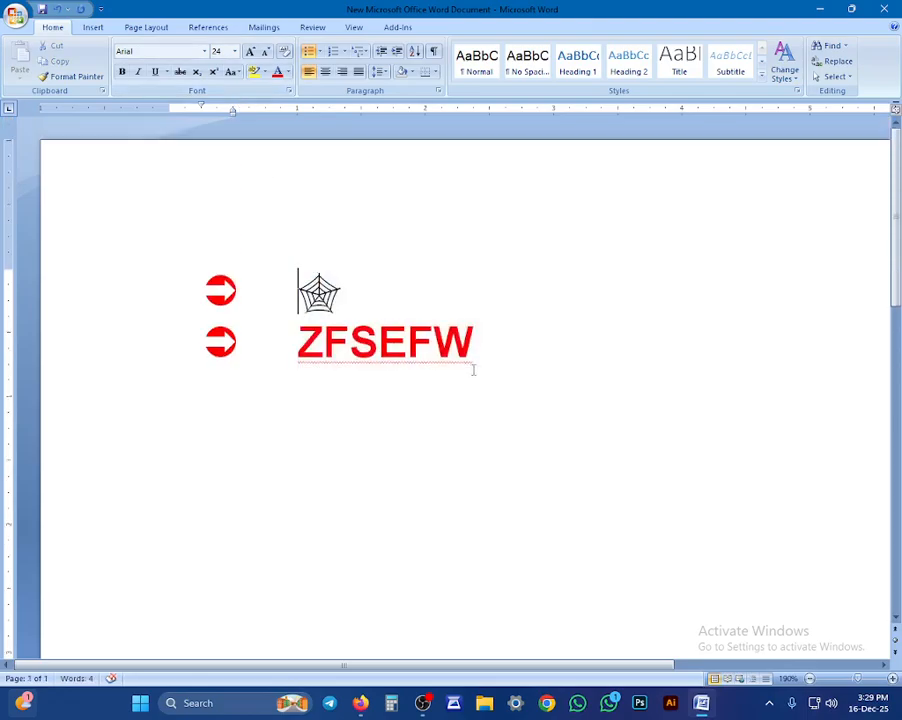
pyautogui.click(474, 368)
pyautogui.click(364, 284)
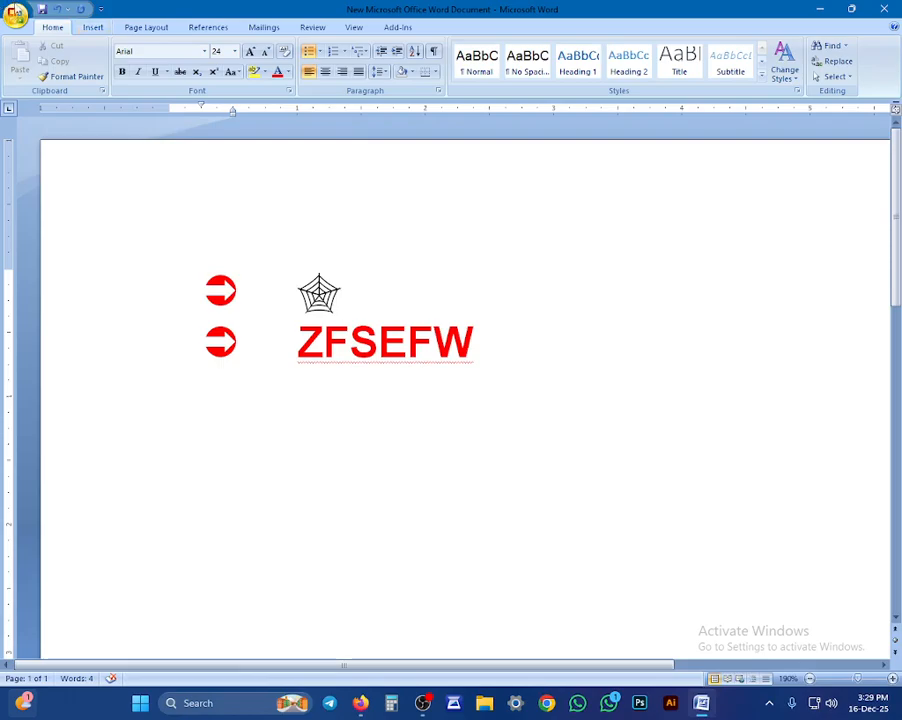
pyautogui.click(92, 27)
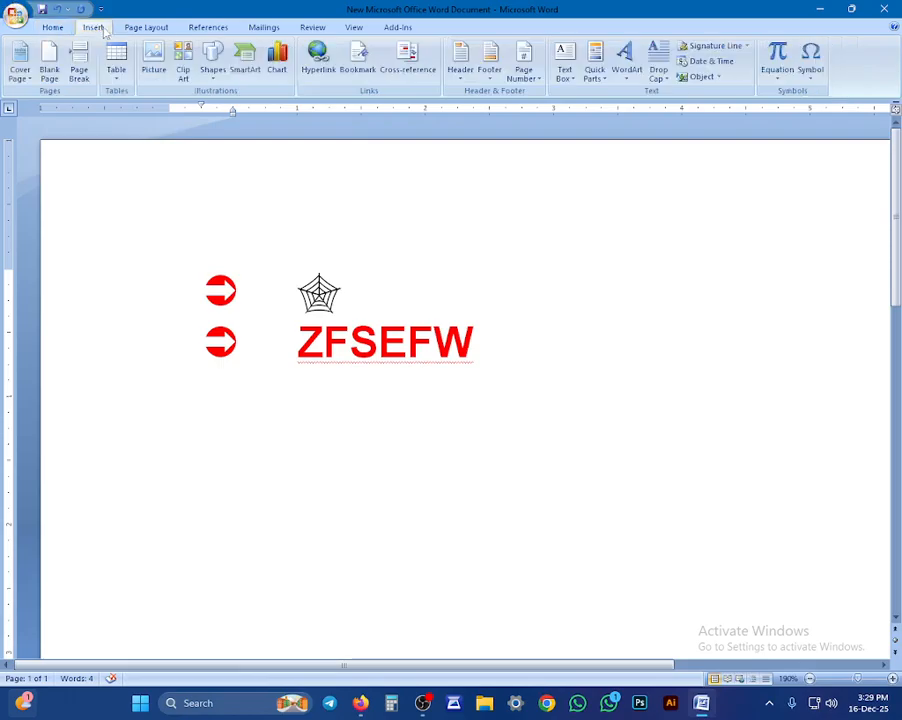
# Step: Open More Symbols and preview a couple of Wedding Bells glyphs
pyautogui.click(810, 62)
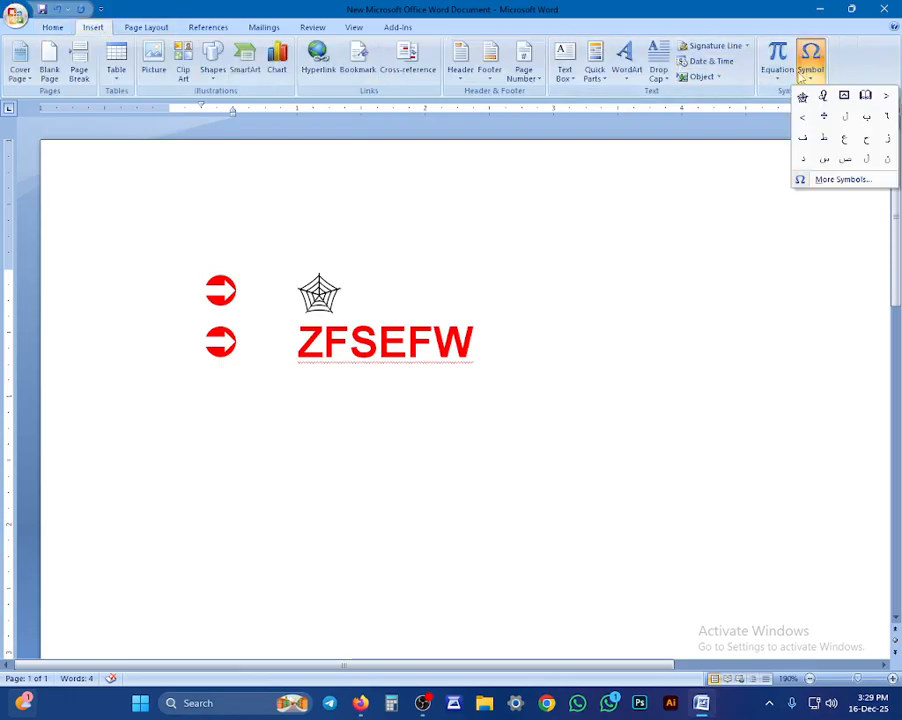
pyautogui.click(814, 183)
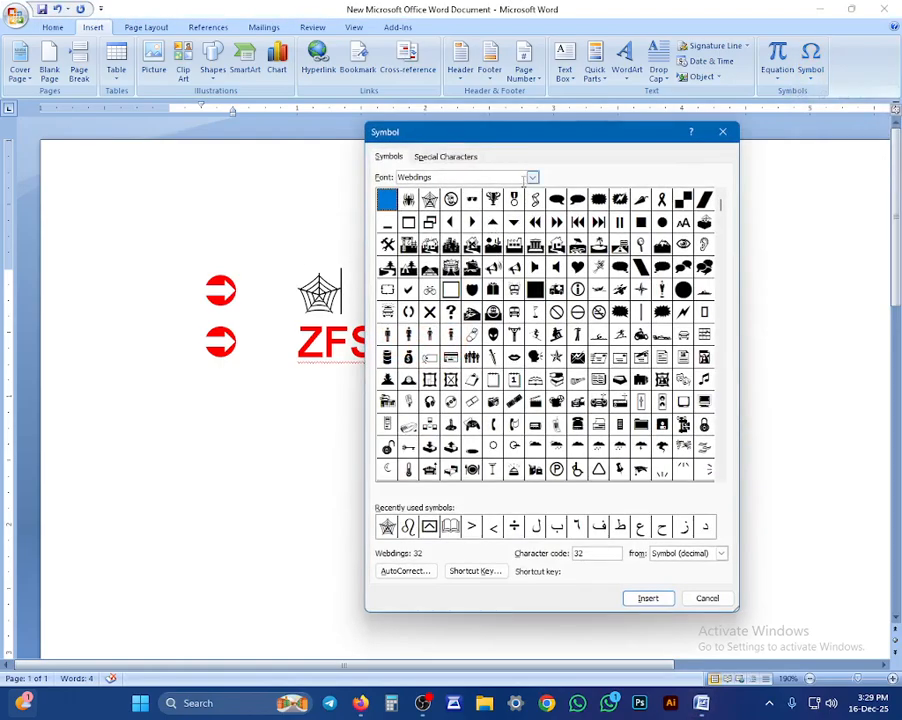
pyautogui.click(533, 179)
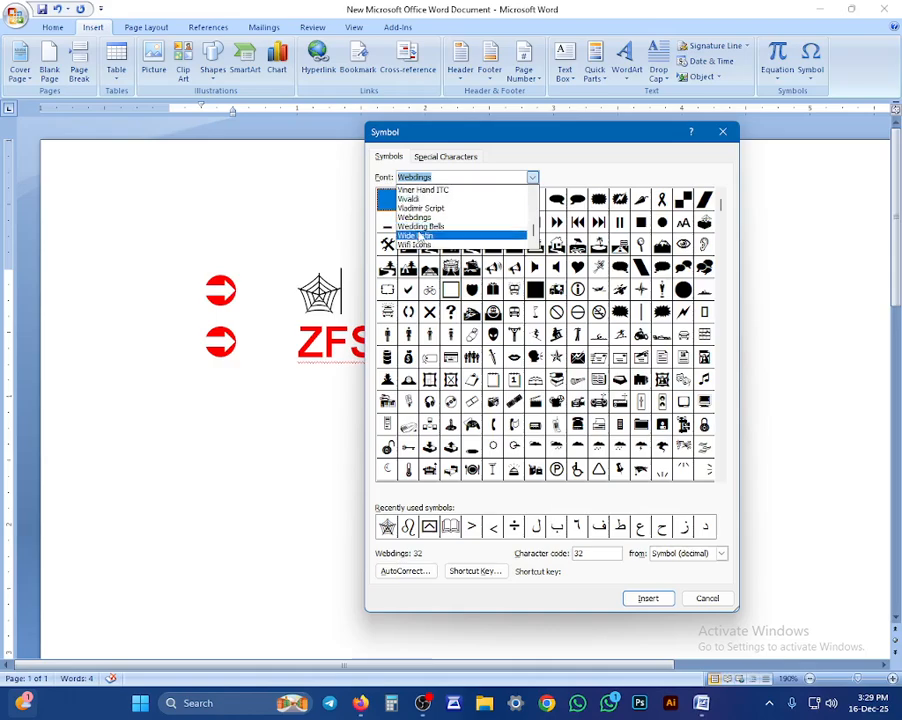
pyautogui.click(420, 226)
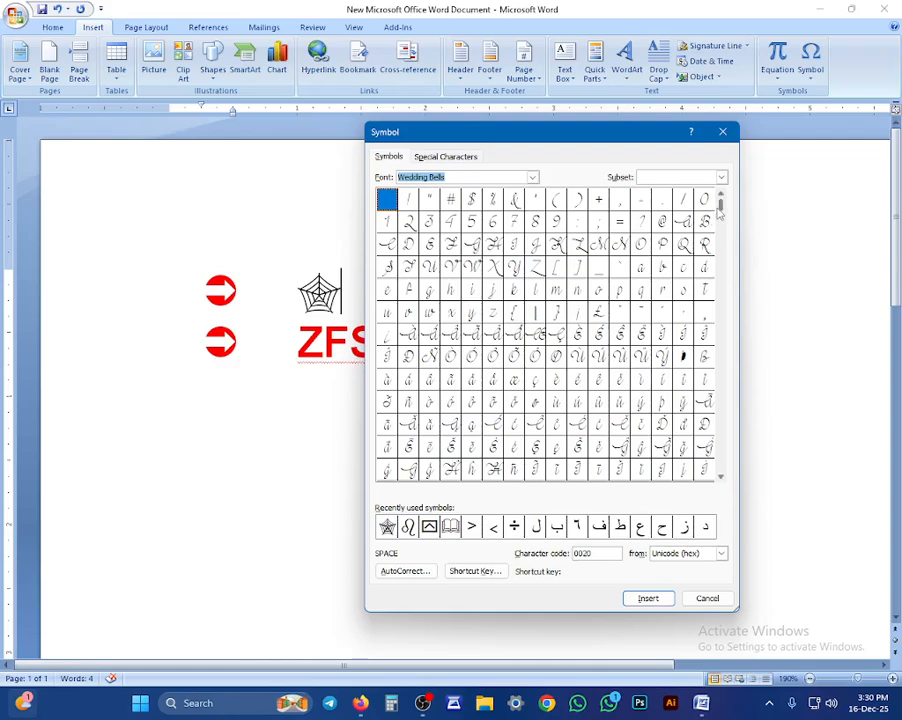
pyautogui.moveTo(720, 205); pyautogui.dragTo(720, 468)
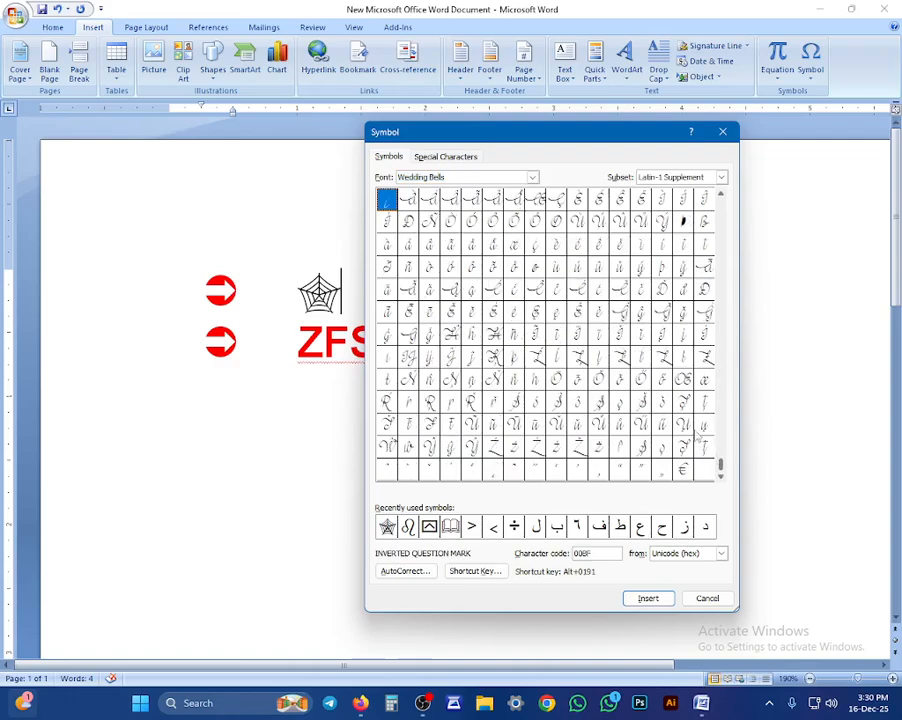
pyautogui.click(495, 315)
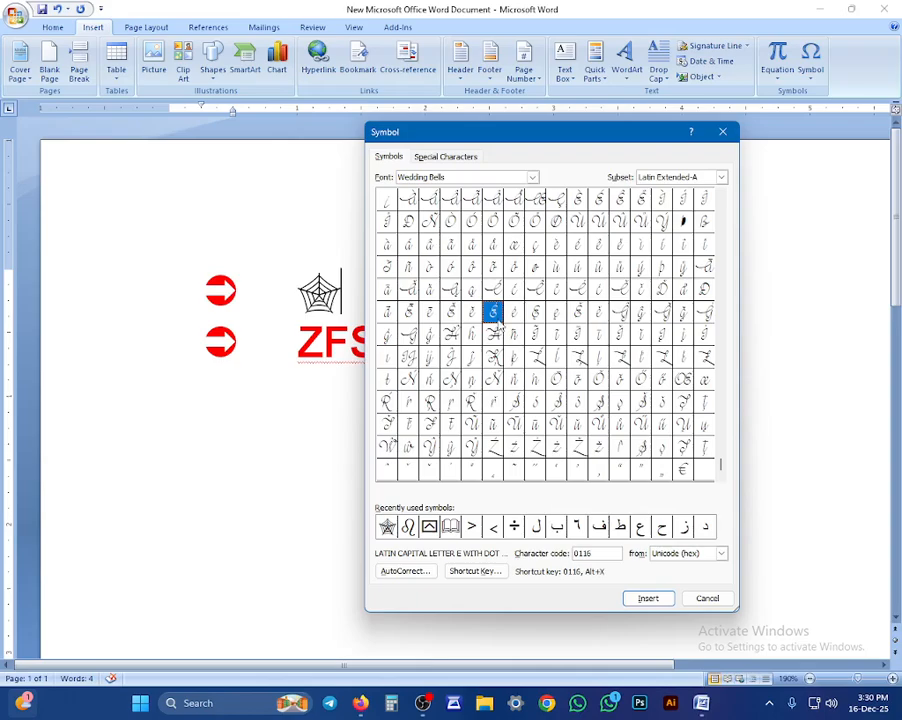
pyautogui.click(494, 201)
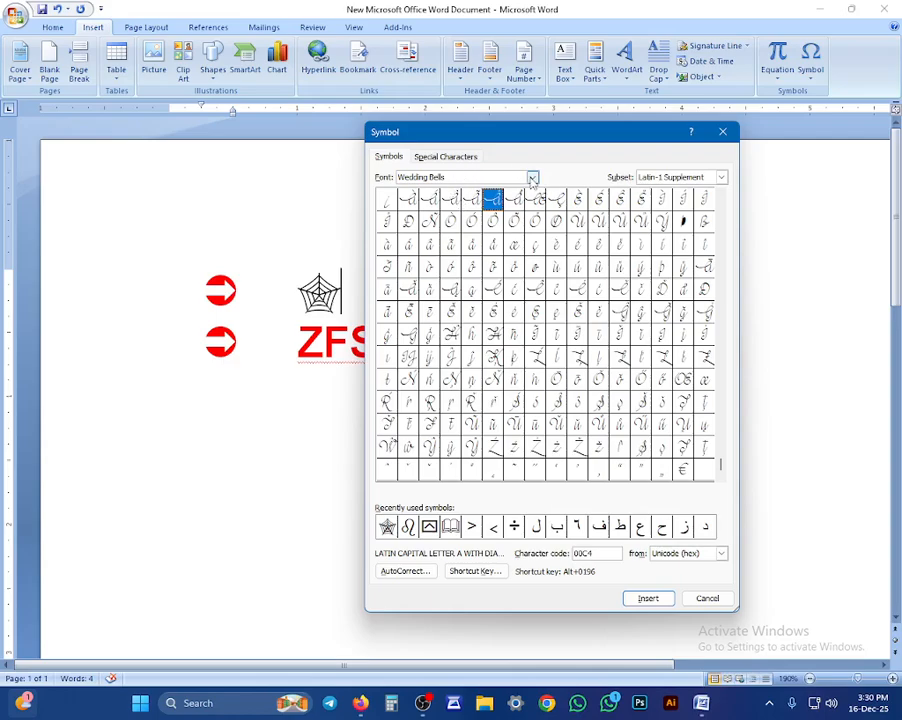
# Step: Switch to Wingdings 2 and preview the moon, cross and character 224 symbols
pyautogui.click(532, 178)
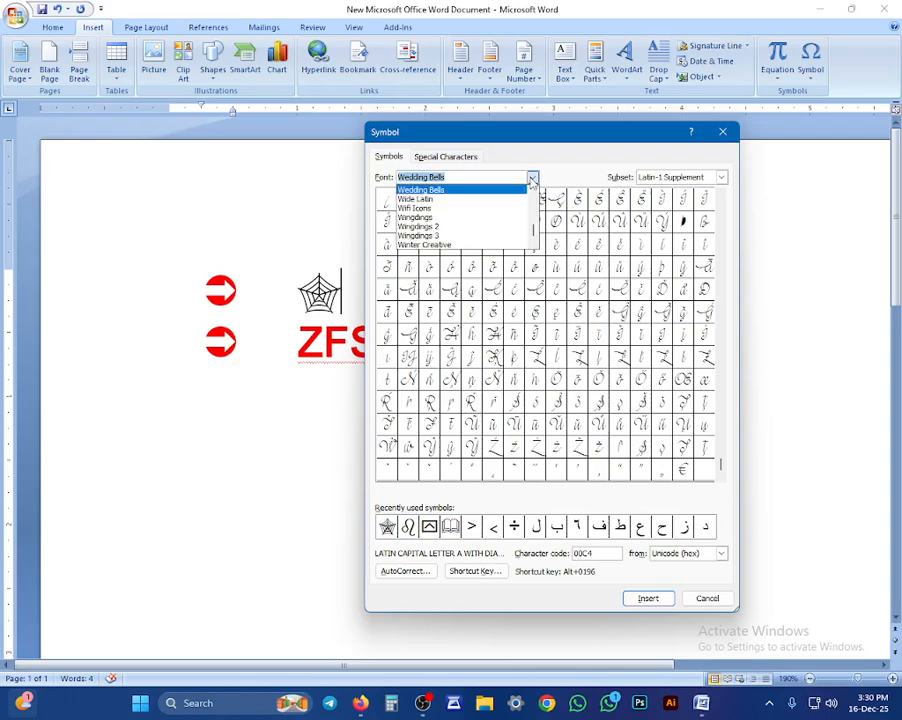
pyautogui.click(436, 228)
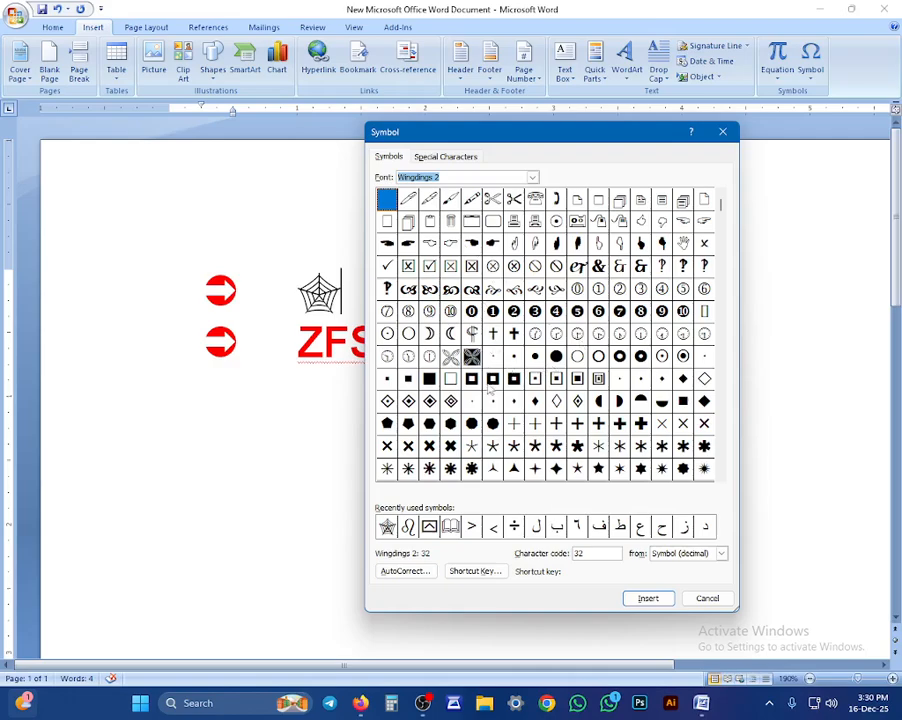
pyautogui.click(452, 336)
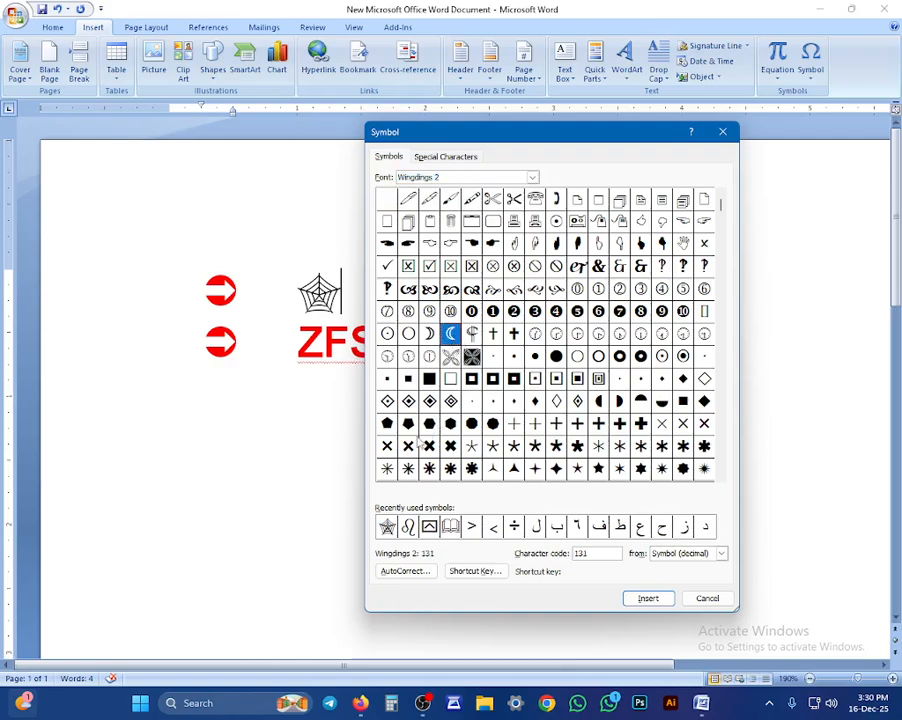
pyautogui.click(387, 447)
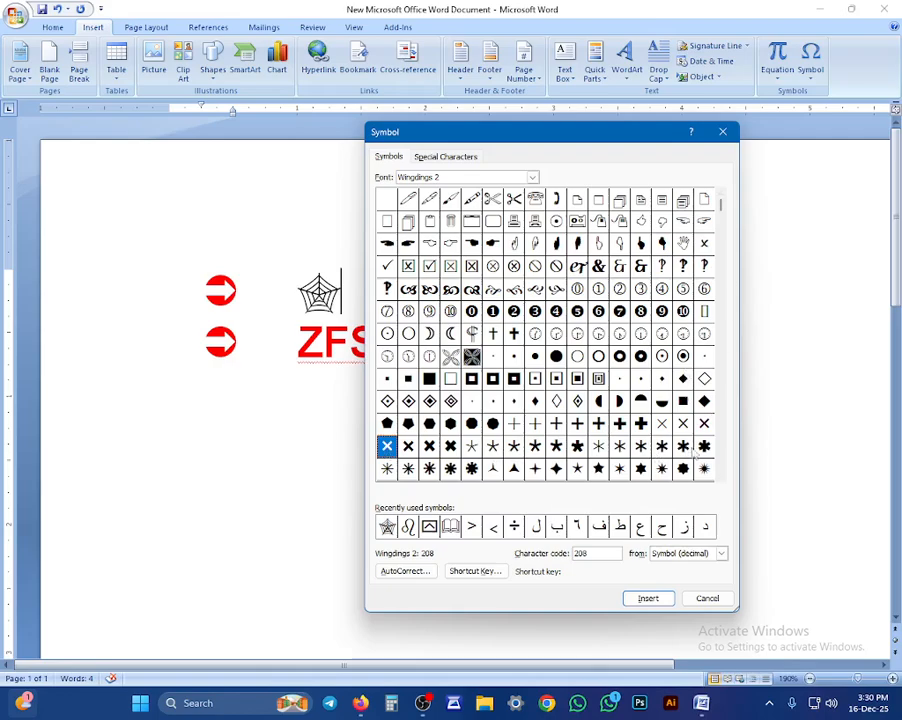
pyautogui.click(721, 477)
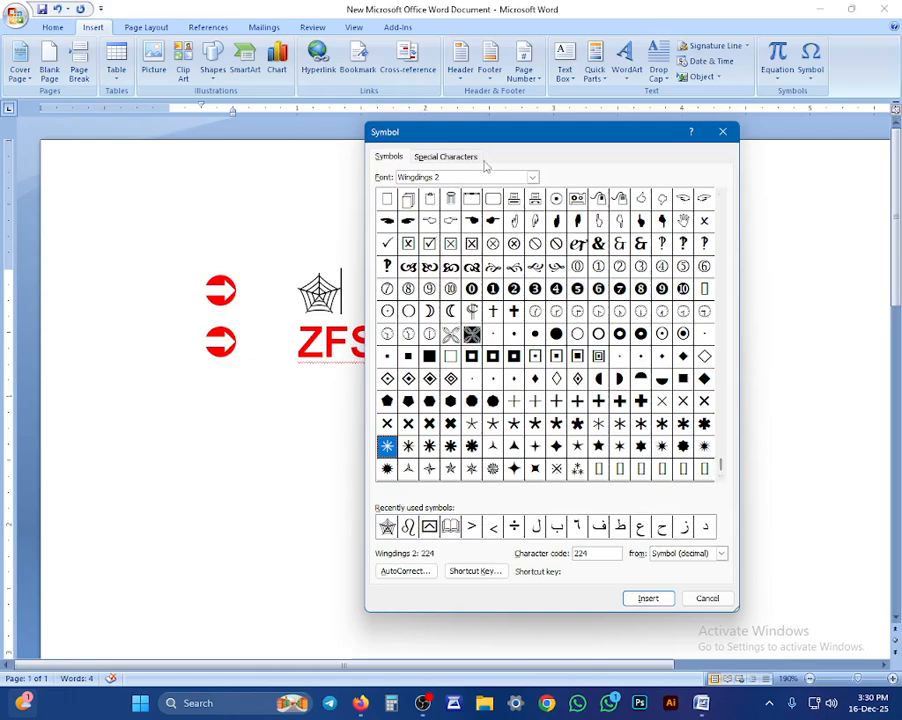
# Step: Switch the symbol font to social media and preview the location-pin, Dw and Id icons
pyautogui.scroll(-2, 493, 209)
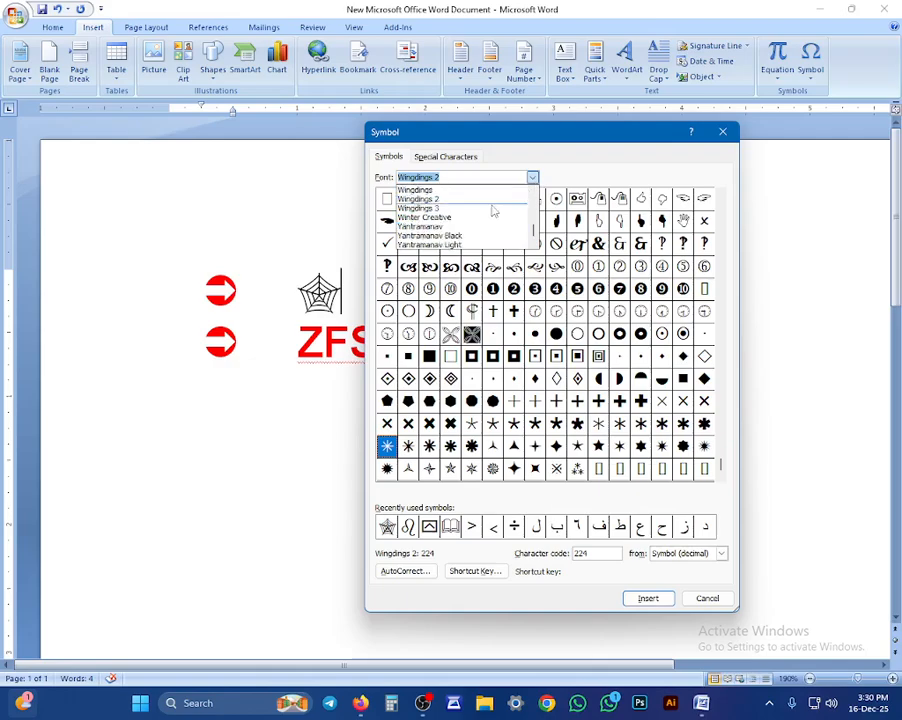
pyautogui.scroll(8, 460, 224)
pyautogui.scroll(8, 433, 236)
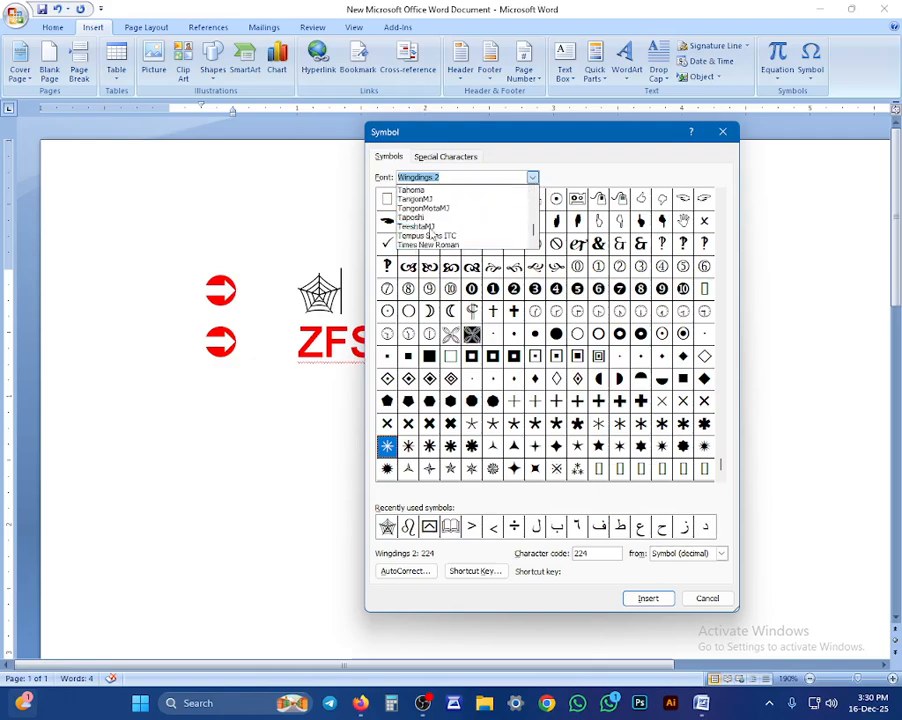
pyautogui.scroll(-3, 430, 234)
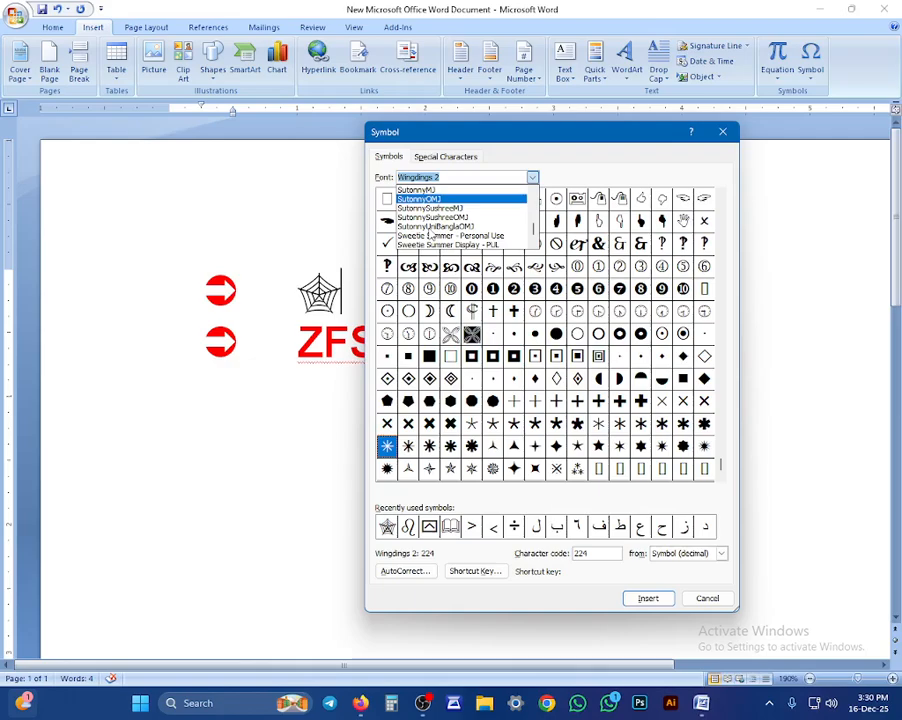
pyautogui.scroll(-2, 430, 235)
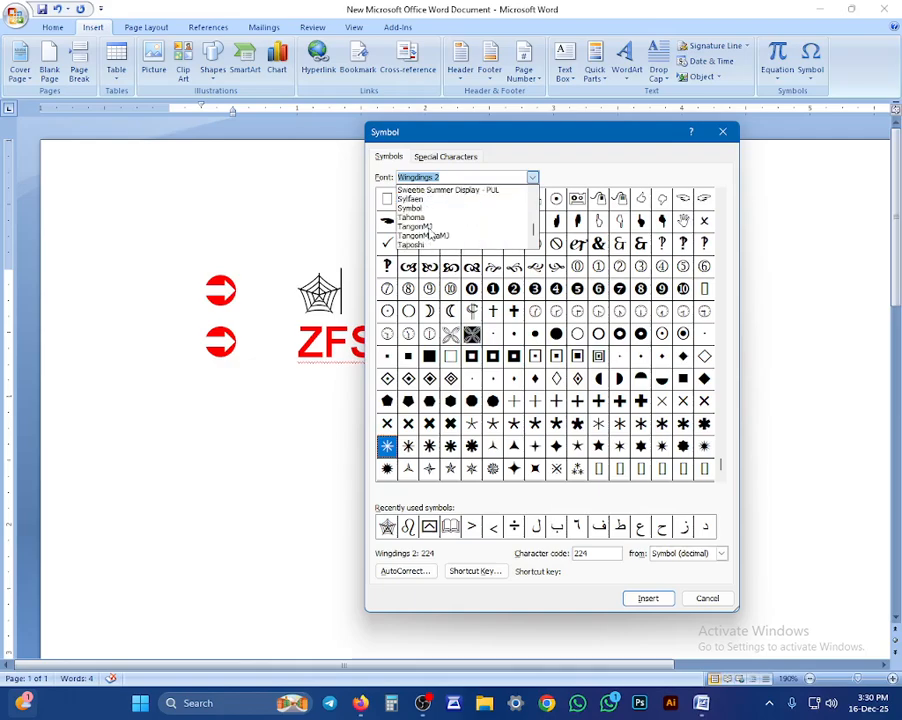
pyautogui.scroll(3, 430, 235)
pyautogui.scroll(10, 430, 235)
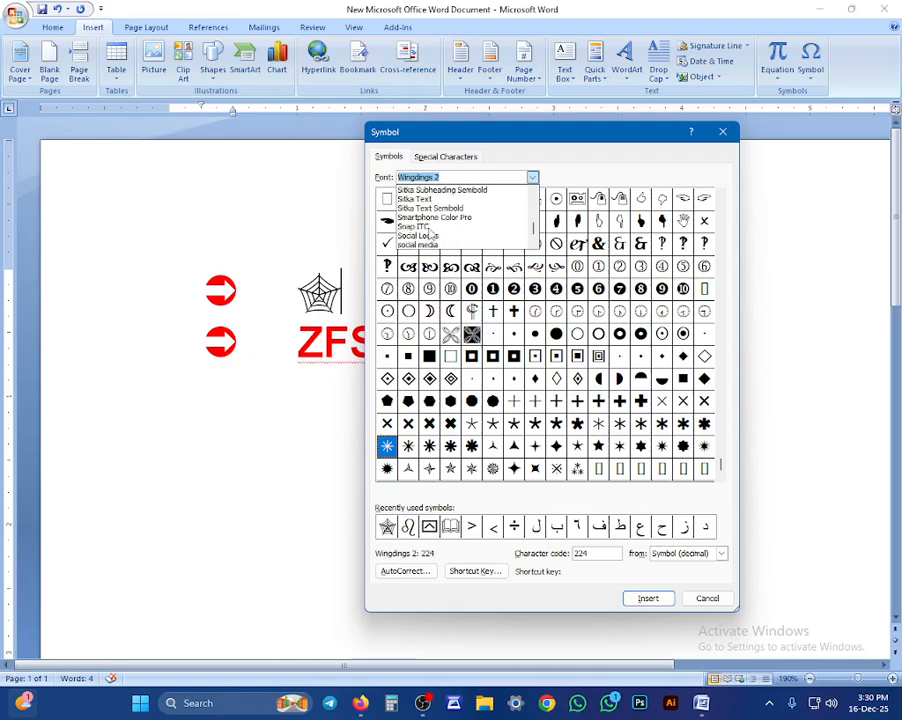
pyautogui.scroll(2, 430, 235)
pyautogui.scroll(-3, 428, 232)
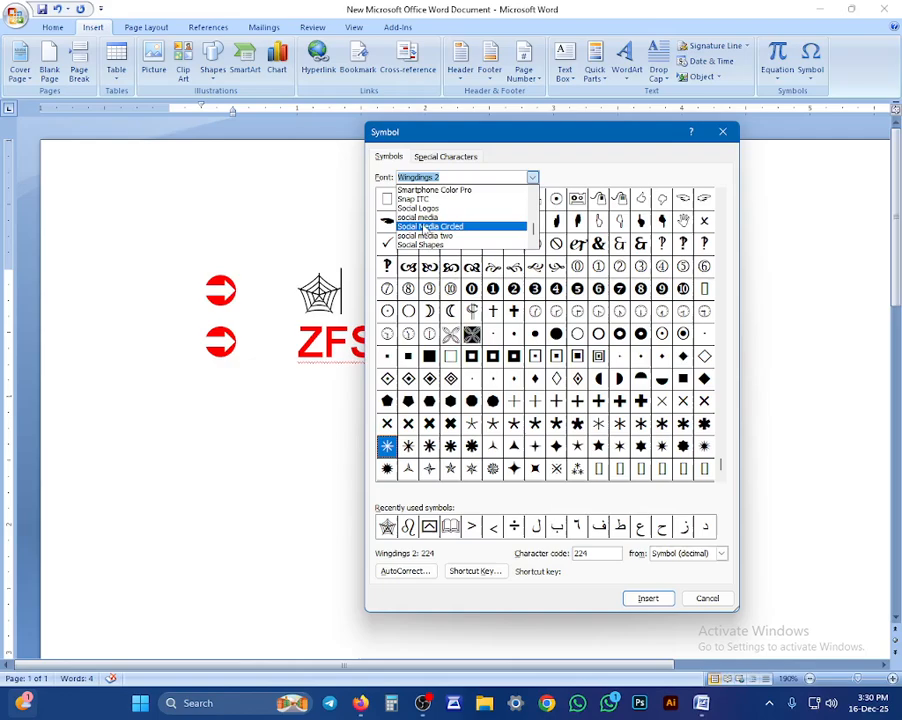
pyautogui.click(420, 216)
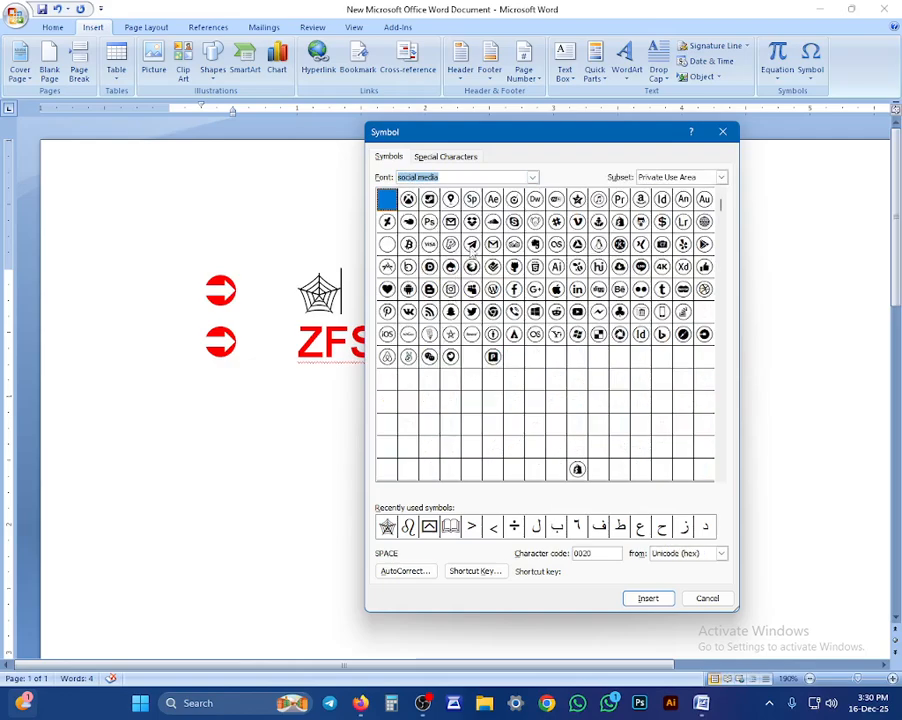
pyautogui.click(450, 201)
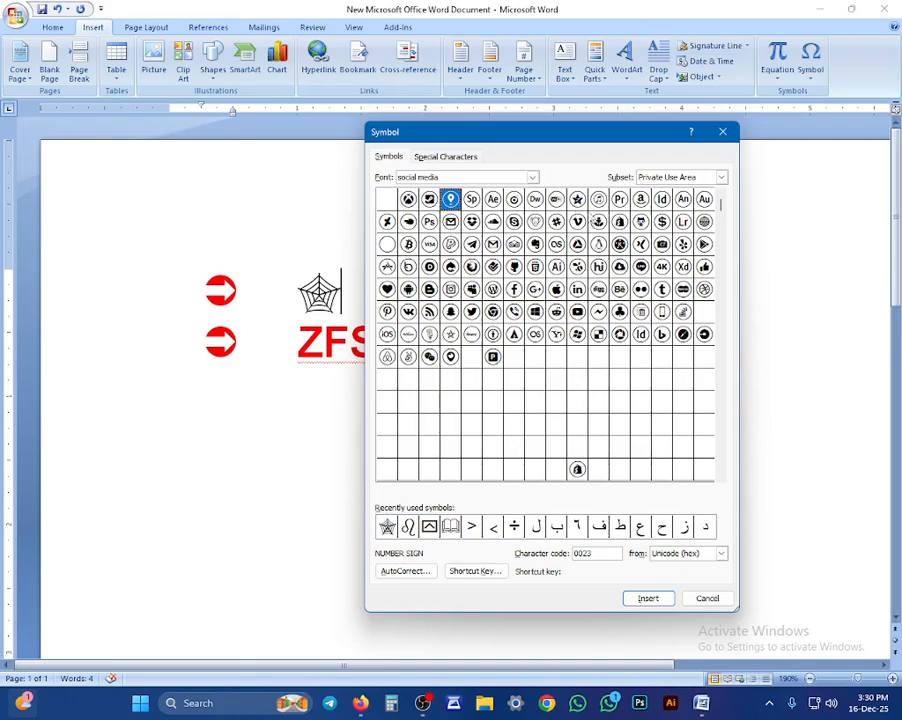
pyautogui.click(578, 203)
pyautogui.click(535, 205)
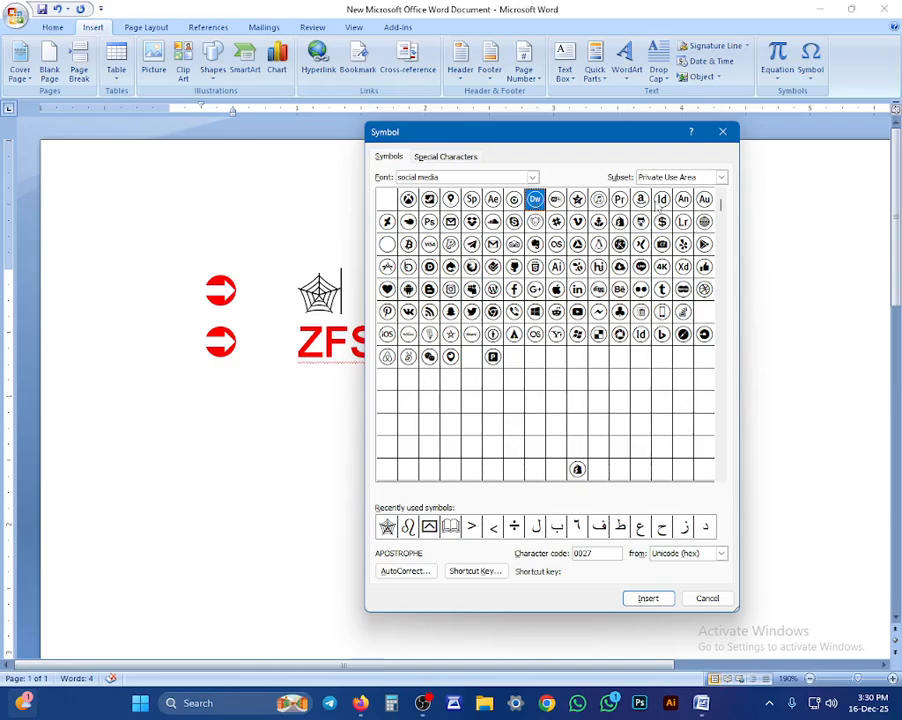
pyautogui.click(667, 204)
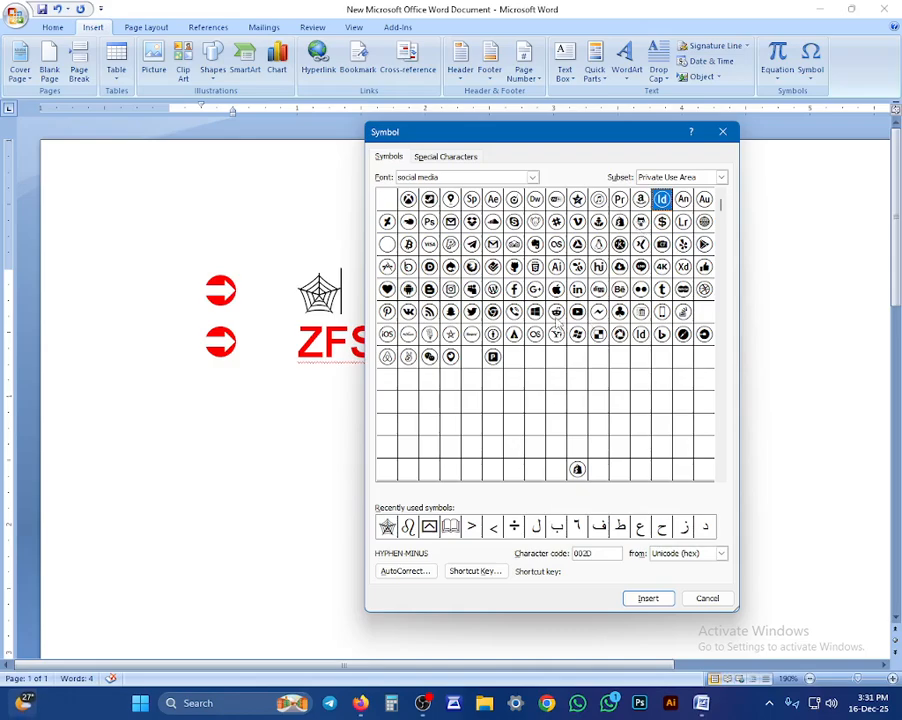
# Step: After trying Snapchat, Twitter, RSS, Pinterest and Messenger, insert the YouTube icon and close
pyautogui.click(534, 313)
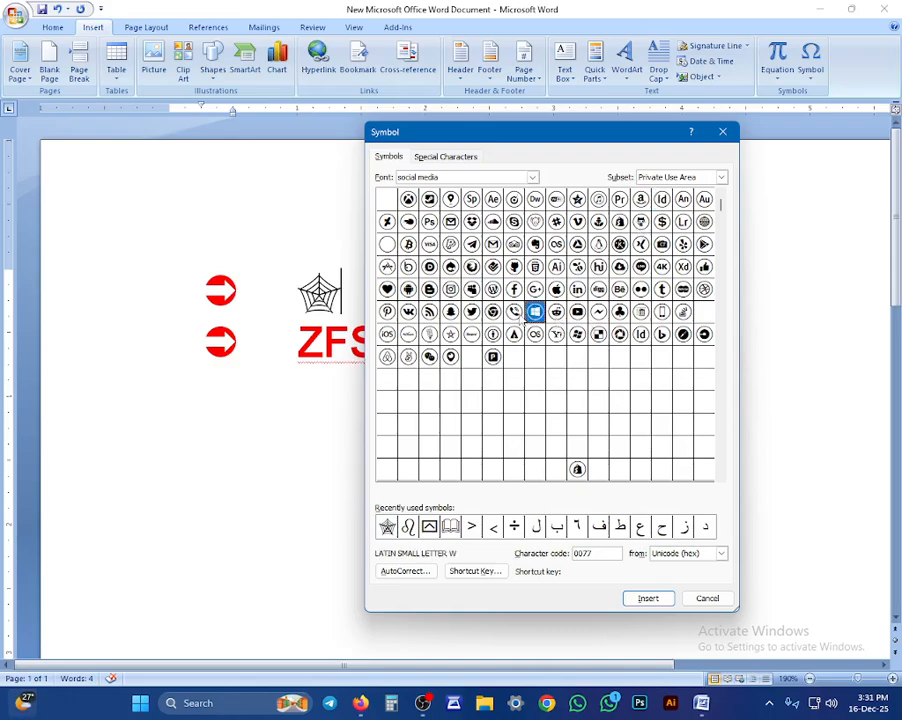
pyautogui.click(517, 315)
pyautogui.click(494, 314)
pyautogui.click(456, 312)
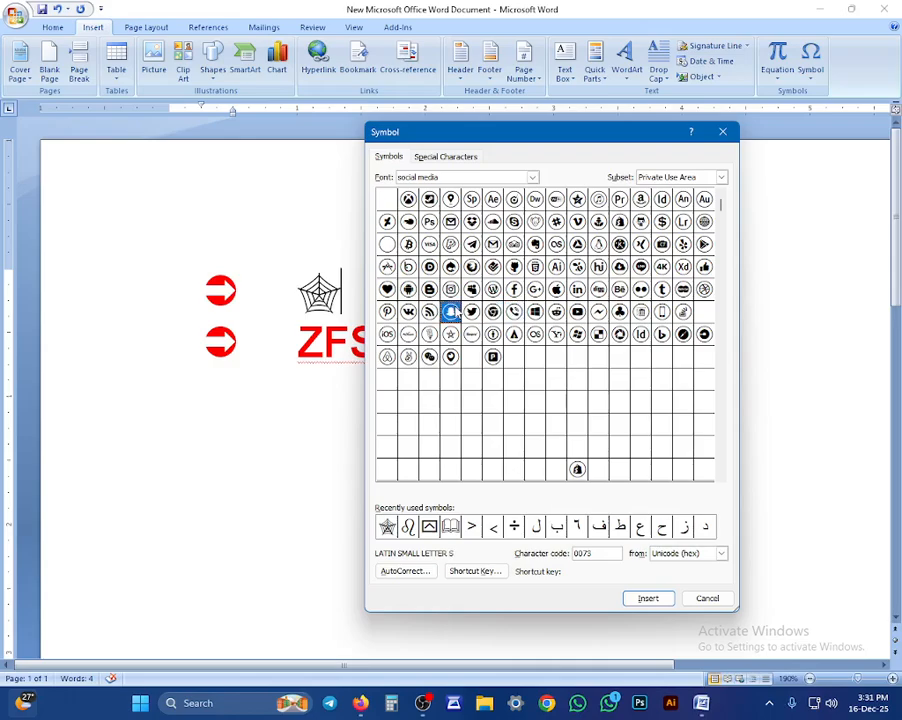
pyautogui.click(470, 313)
pyautogui.click(429, 313)
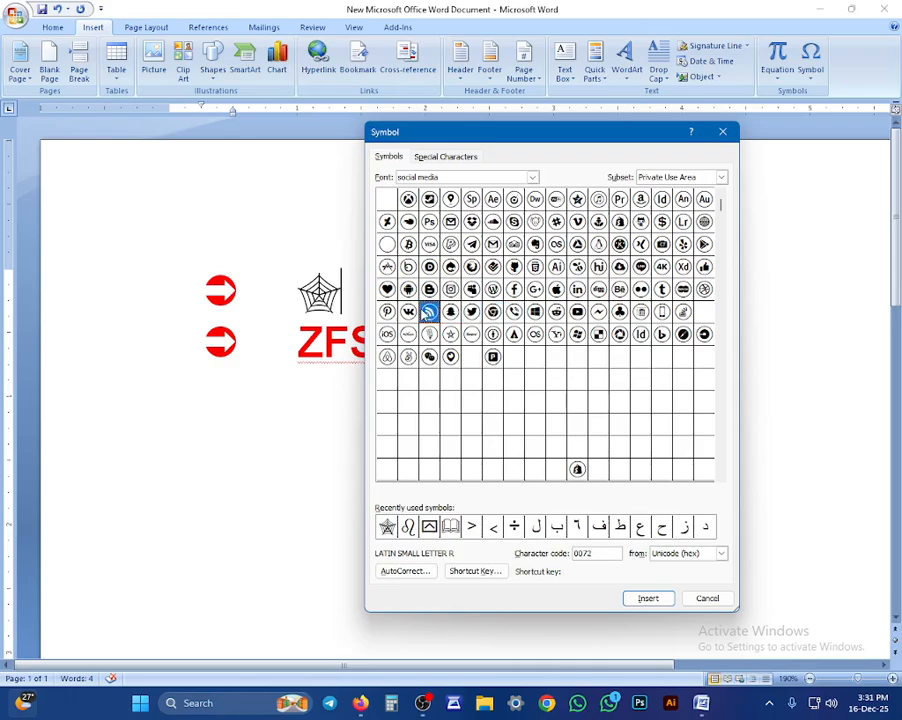
pyautogui.click(387, 312)
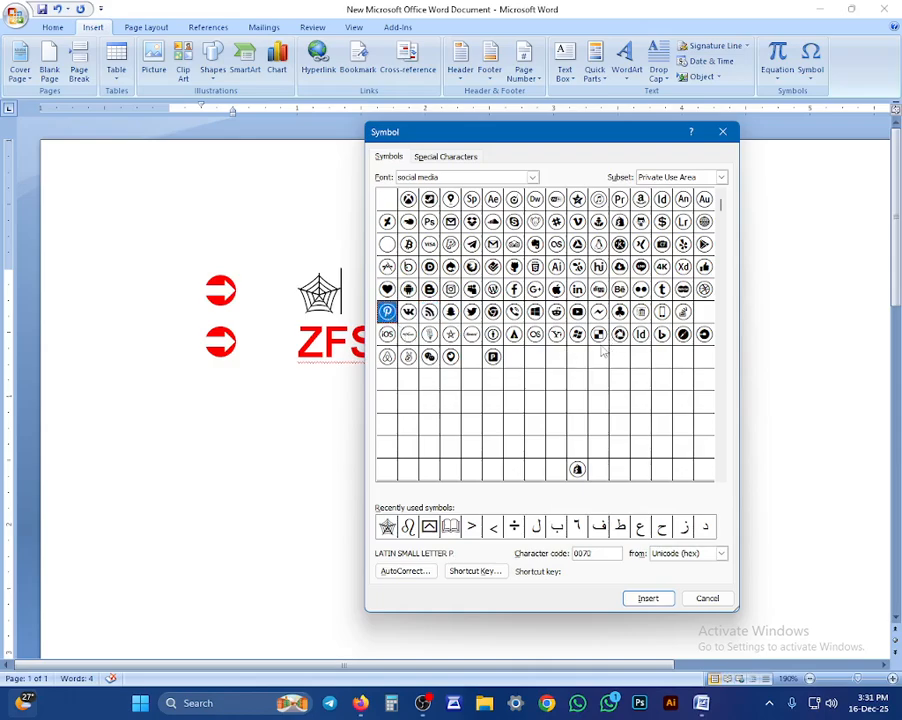
pyautogui.click(598, 313)
pyautogui.click(577, 312)
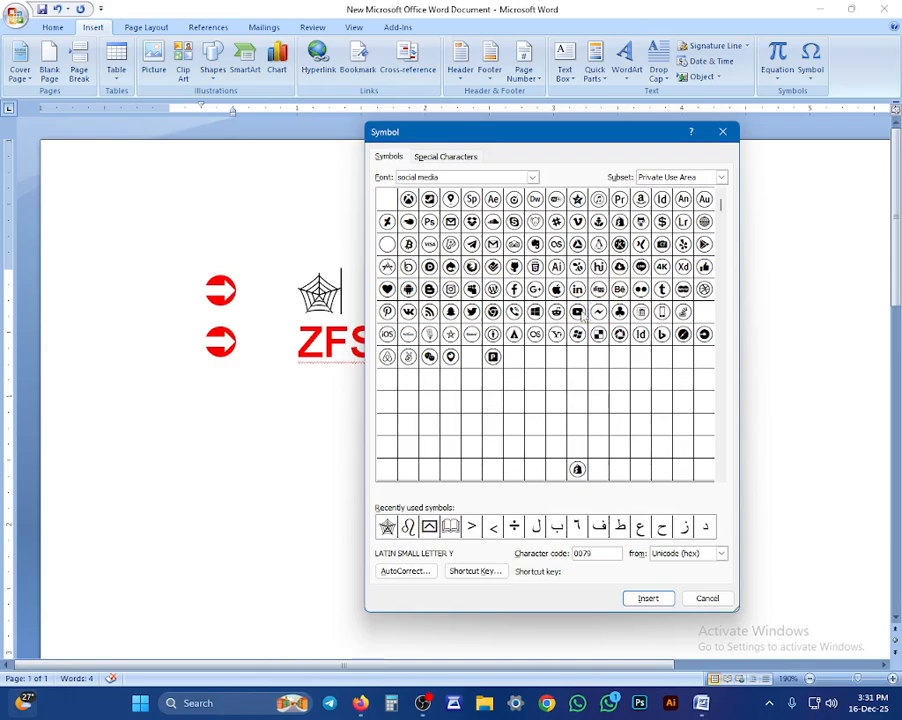
pyautogui.click(642, 597)
pyautogui.click(707, 598)
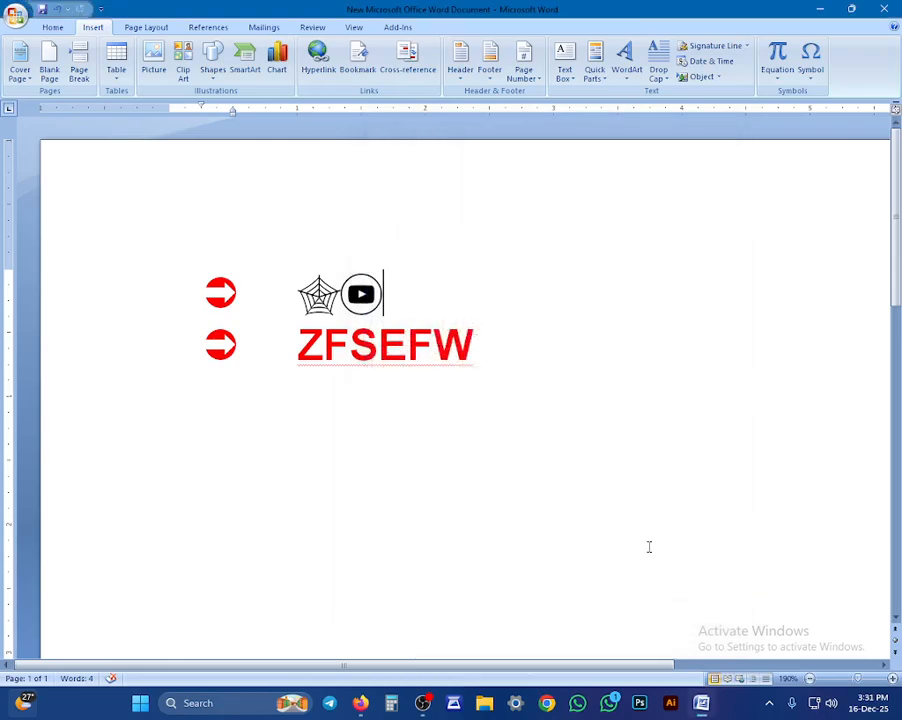
# Step: Insert the WhatsApp glyph from the Social Logos font and close the Symbol dialog
pyautogui.click(811, 62)
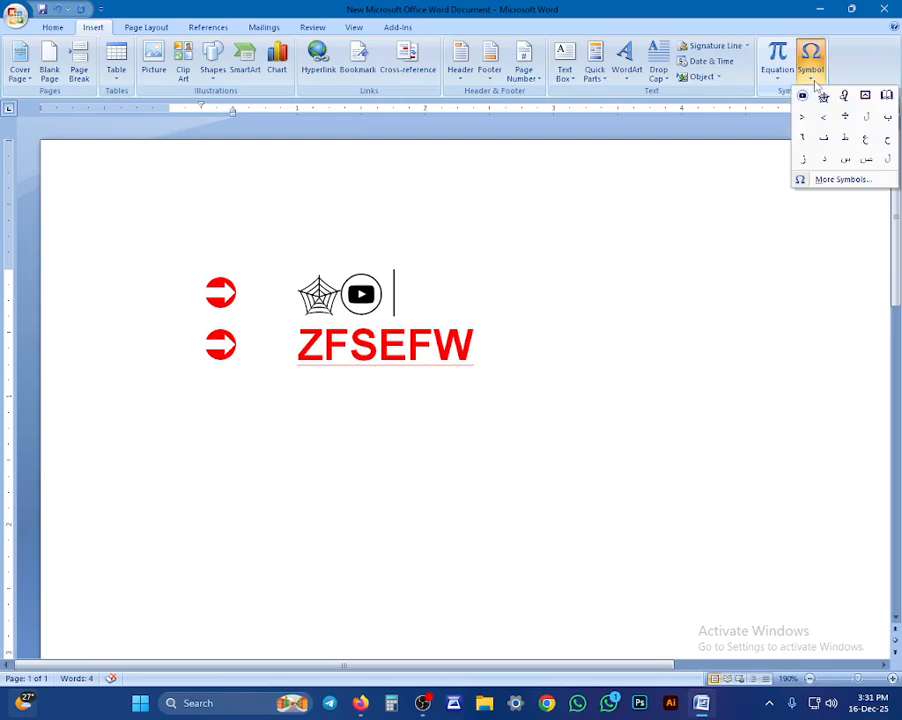
pyautogui.click(835, 181)
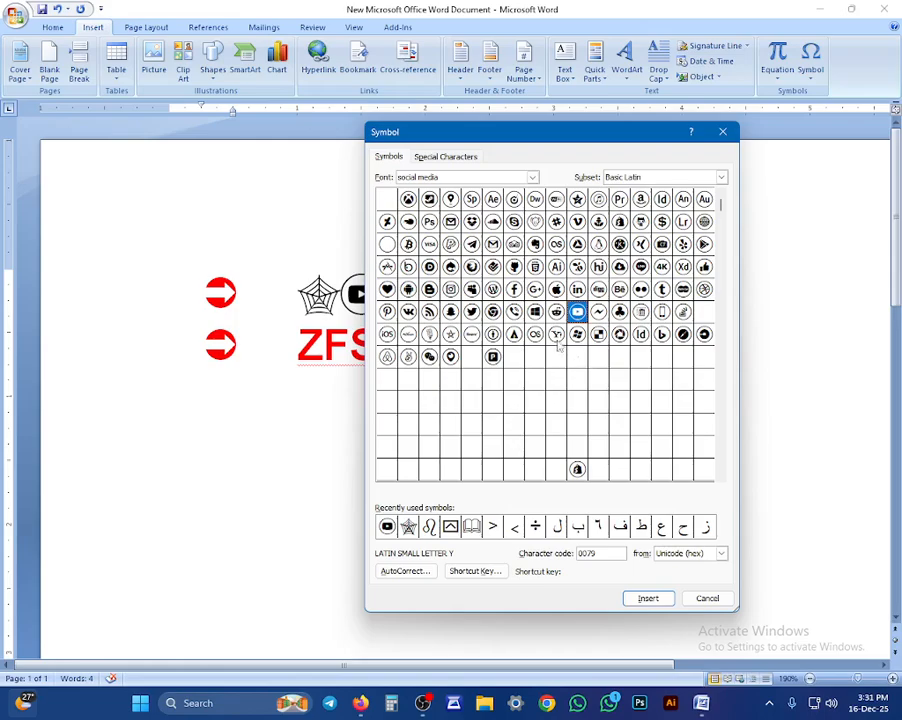
pyautogui.click(531, 178)
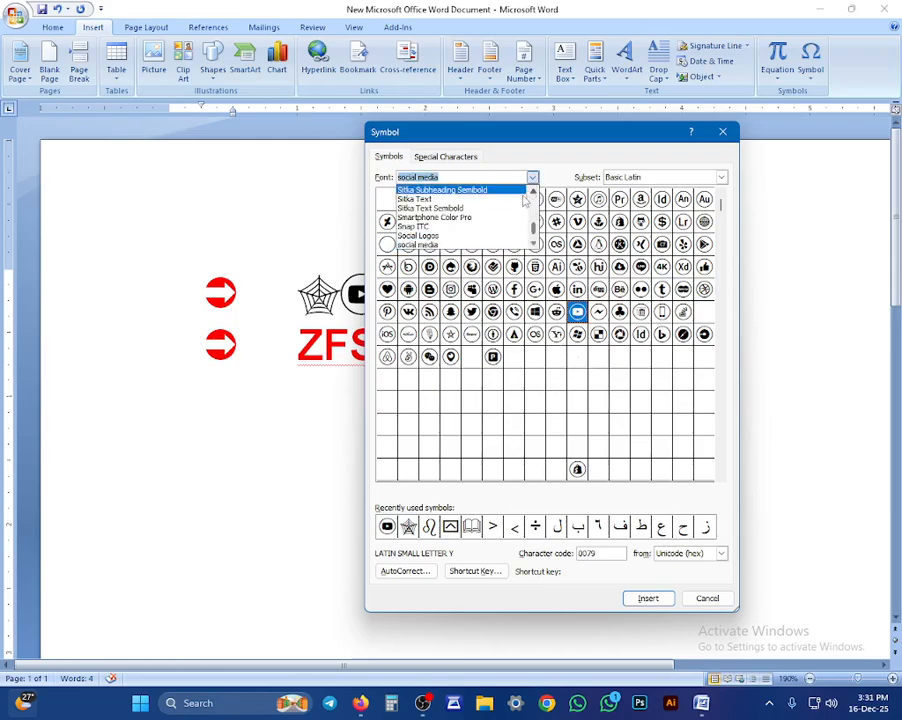
pyautogui.click(430, 236)
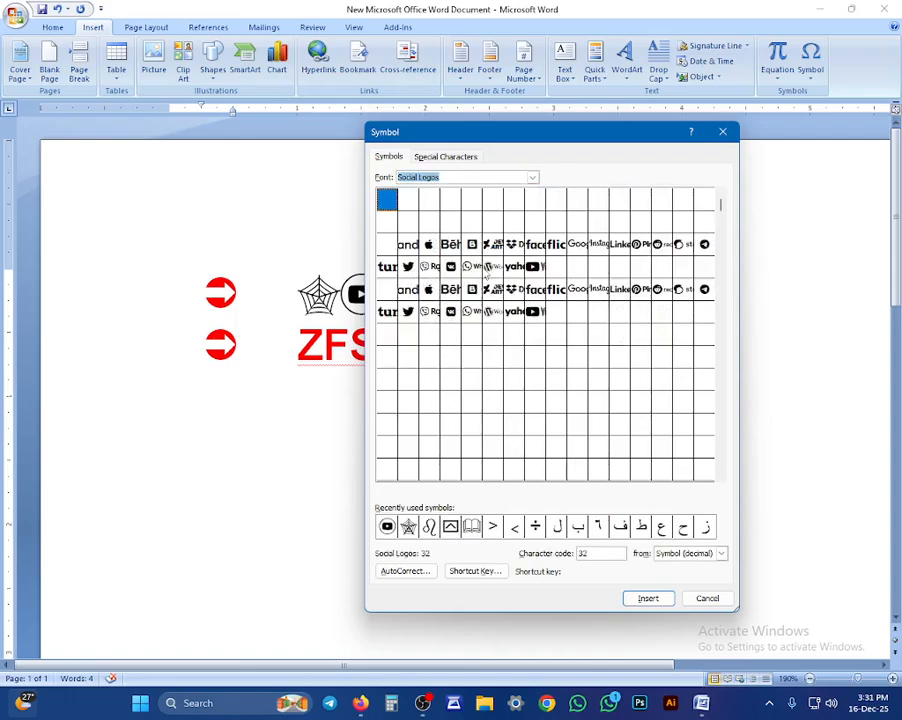
pyautogui.click(471, 266)
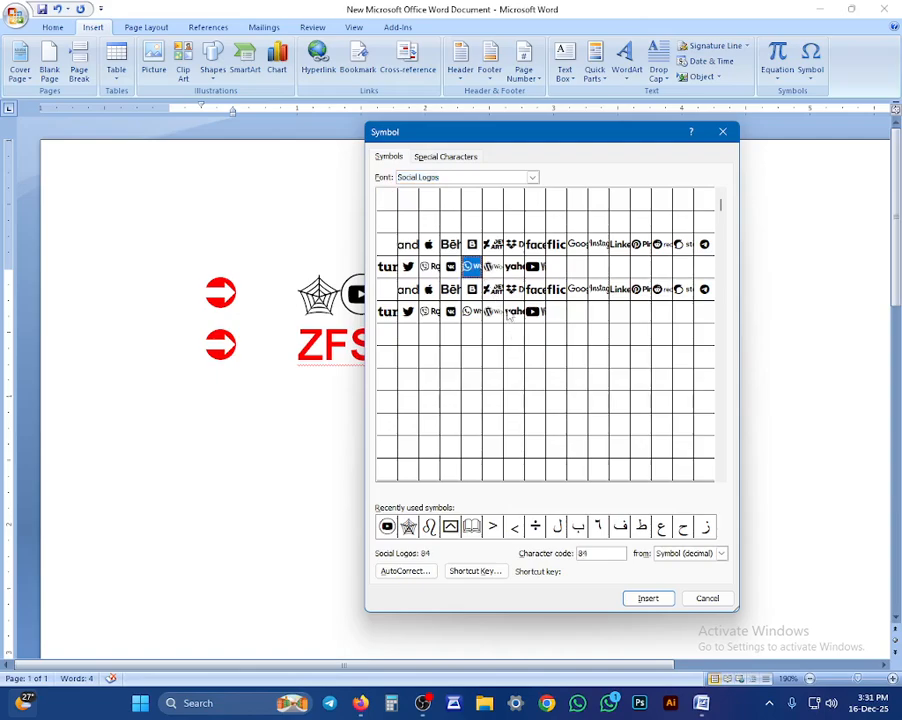
pyautogui.click(648, 598)
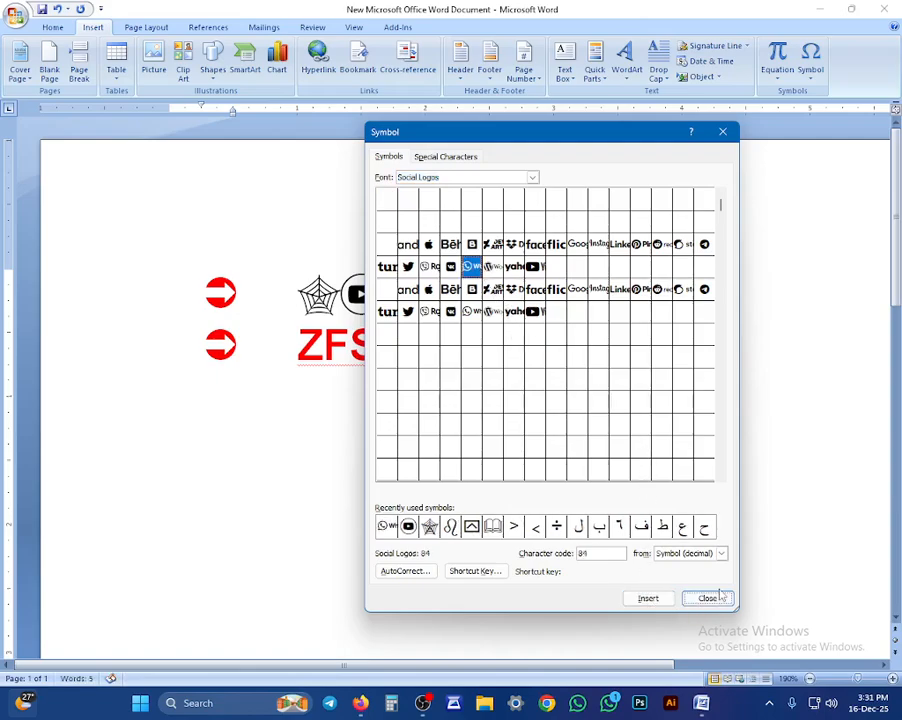
pyautogui.click(708, 598)
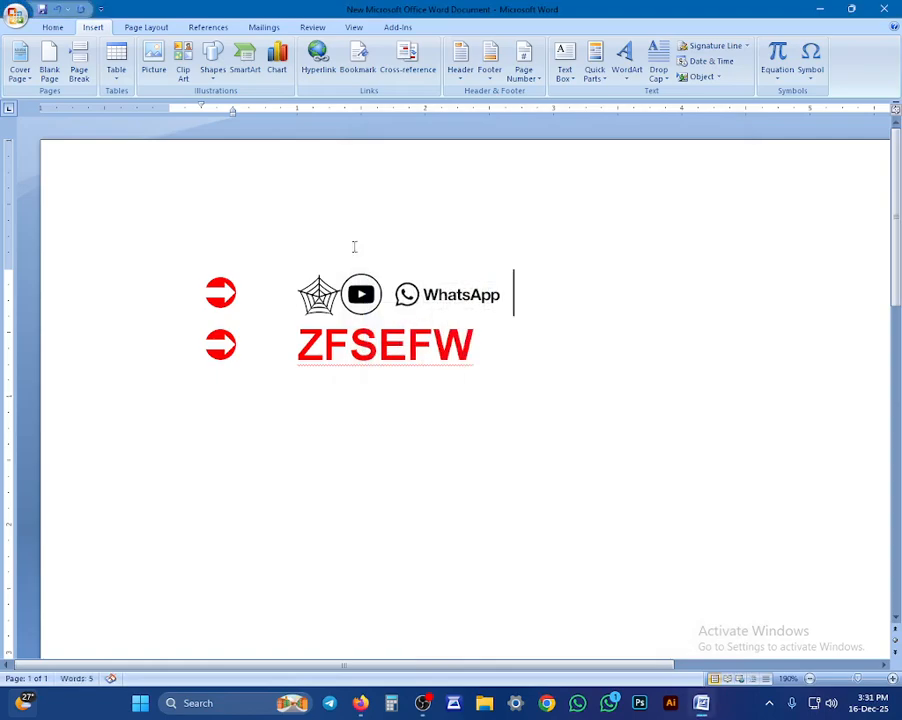
# Step: Reopen More Symbols and scroll through the open Font dropdown list
pyautogui.click(810, 62)
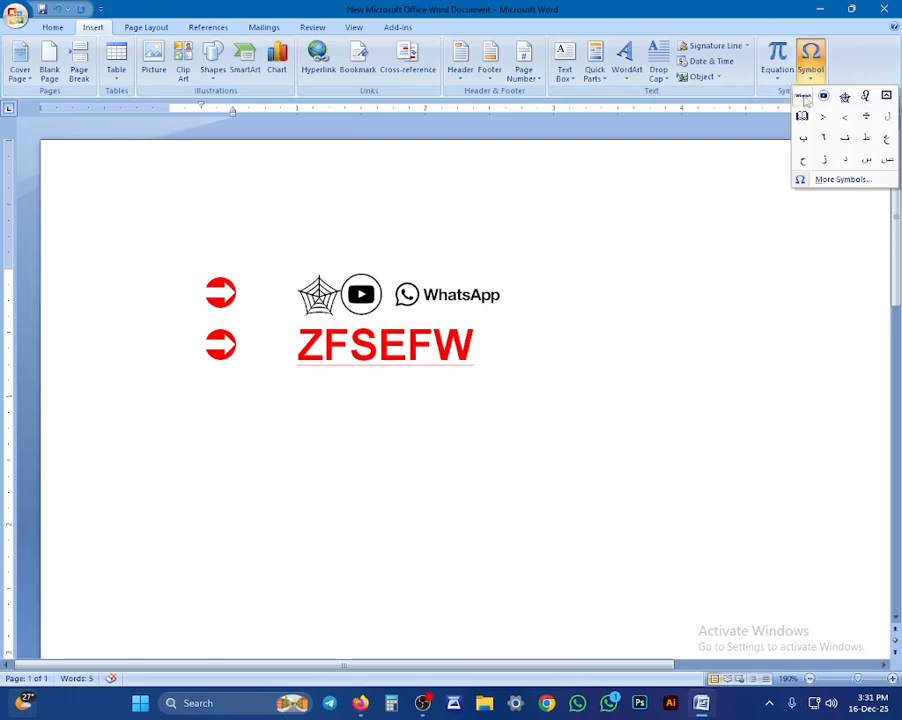
pyautogui.click(820, 180)
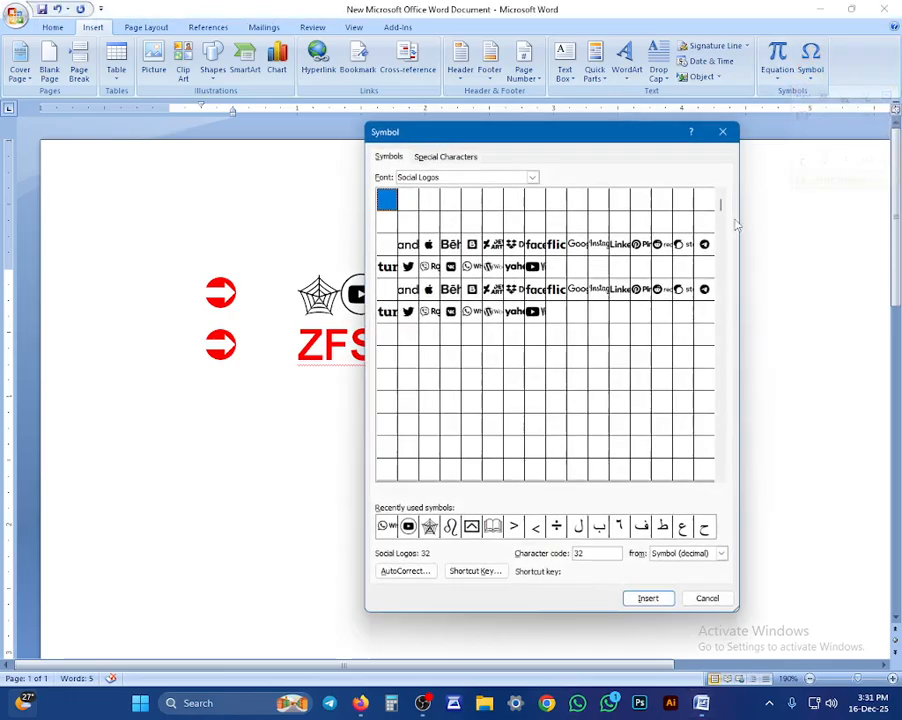
pyautogui.click(533, 178)
pyautogui.scroll(-1, 490, 205)
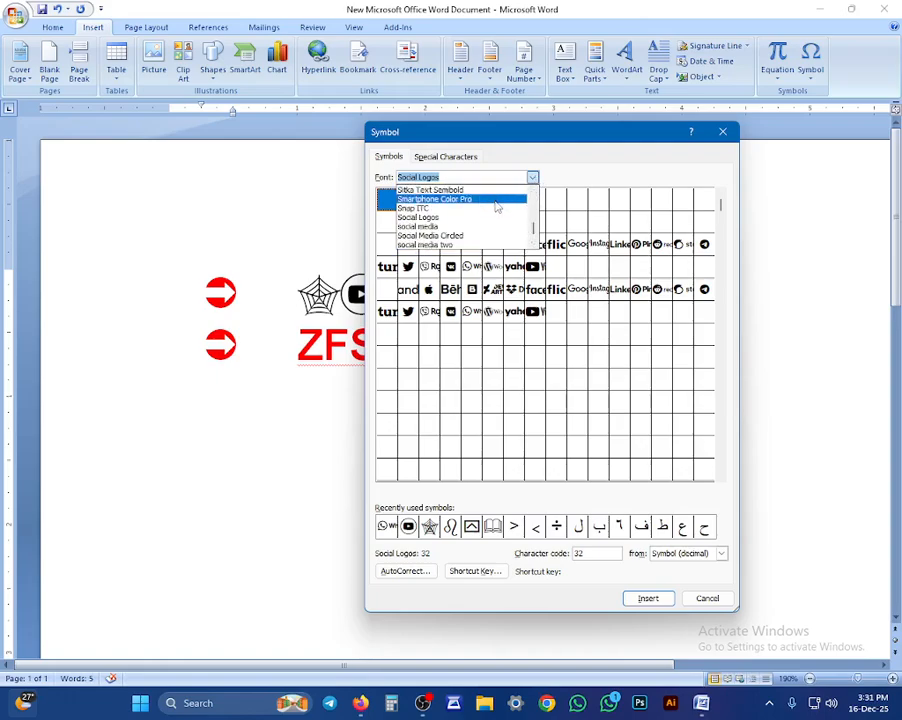
pyautogui.scroll(-3, 480, 218)
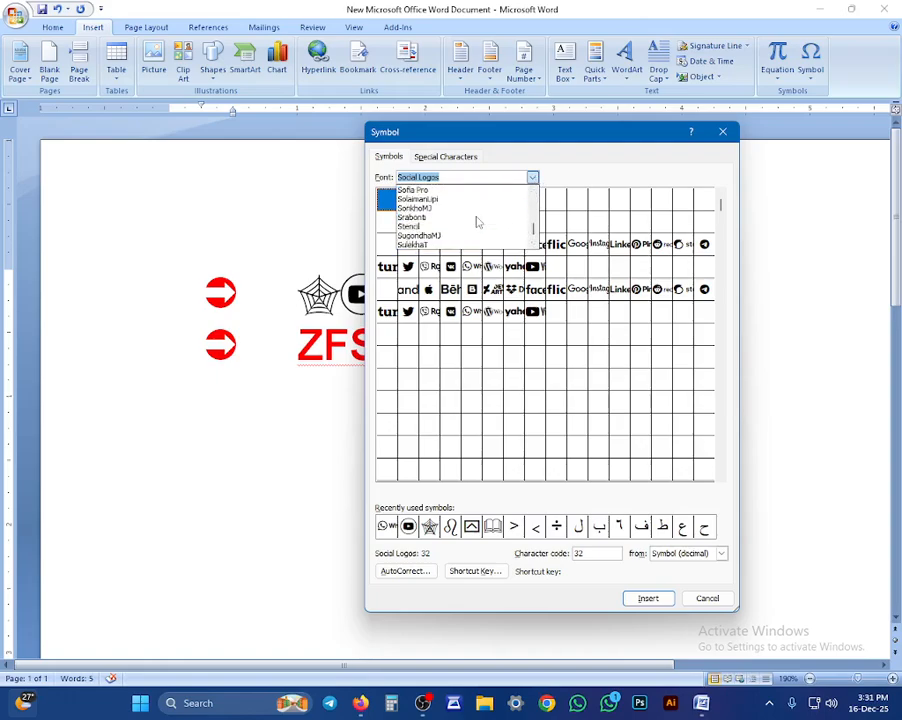
pyautogui.scroll(1, 477, 222)
pyautogui.scroll(5, 477, 222)
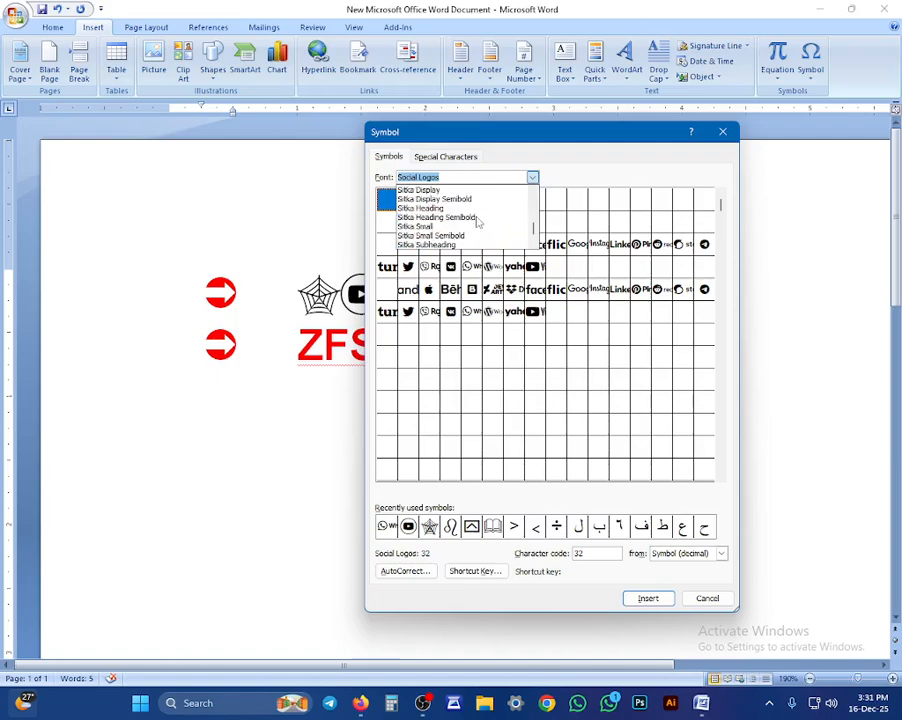
pyautogui.scroll(-4, 477, 222)
pyautogui.scroll(-3, 477, 222)
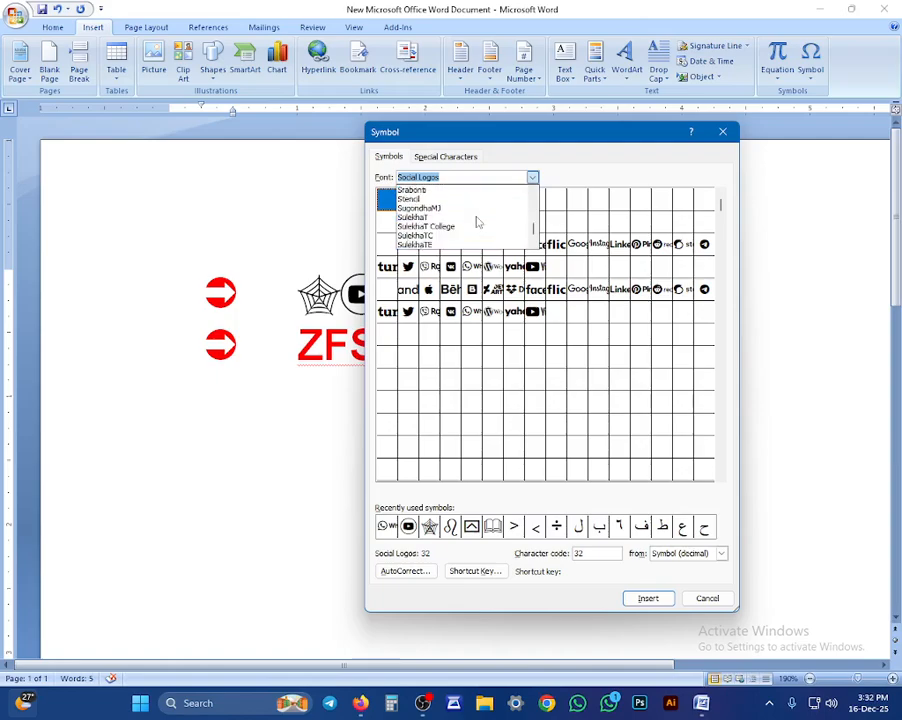
pyautogui.scroll(1, 477, 222)
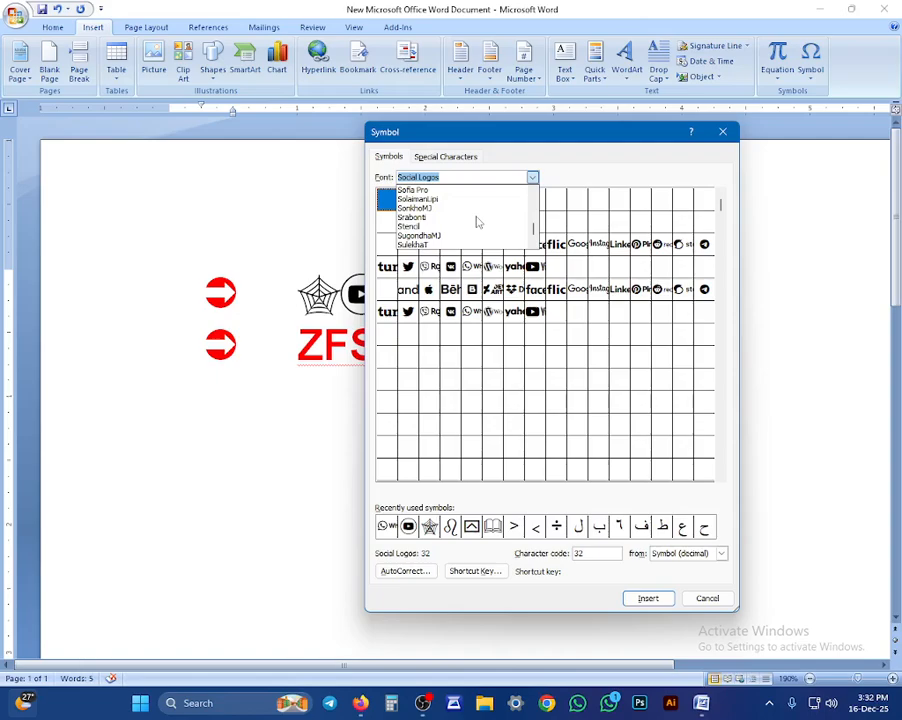
pyautogui.scroll(2, 477, 222)
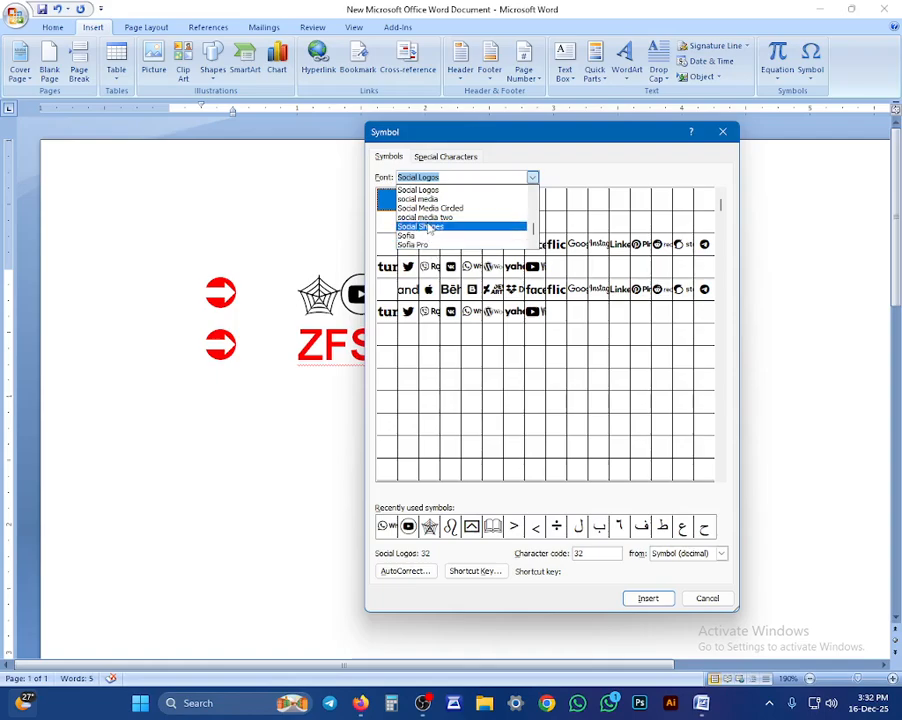
pyautogui.scroll(-3, 430, 229)
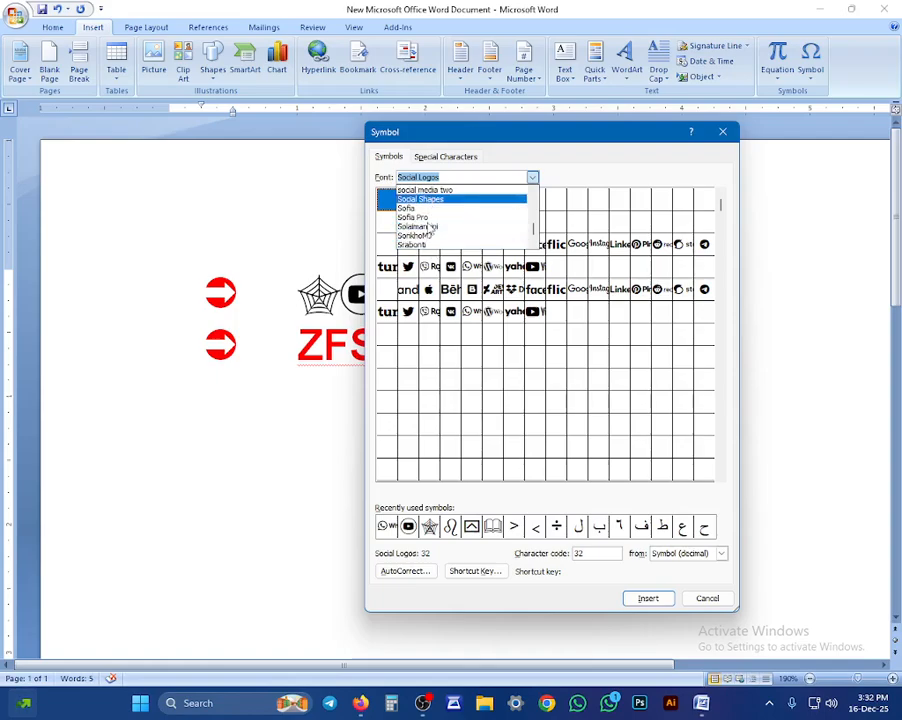
pyautogui.scroll(3, 430, 229)
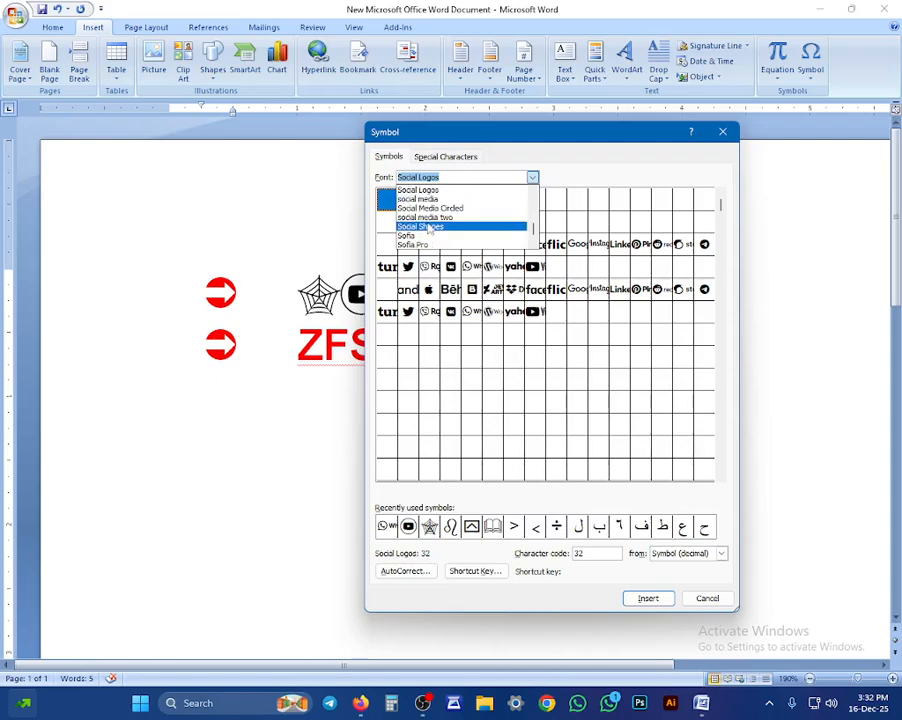
# Step: Type SOG in the Font box and scroll through the Segoe fonts
pyautogui.write('S')
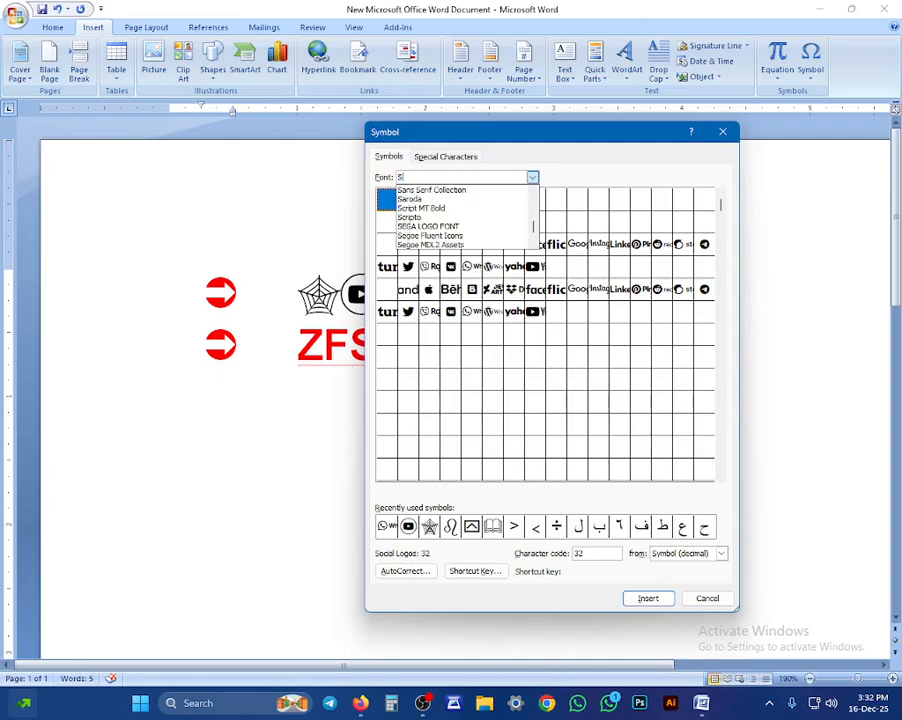
pyautogui.write('OG')
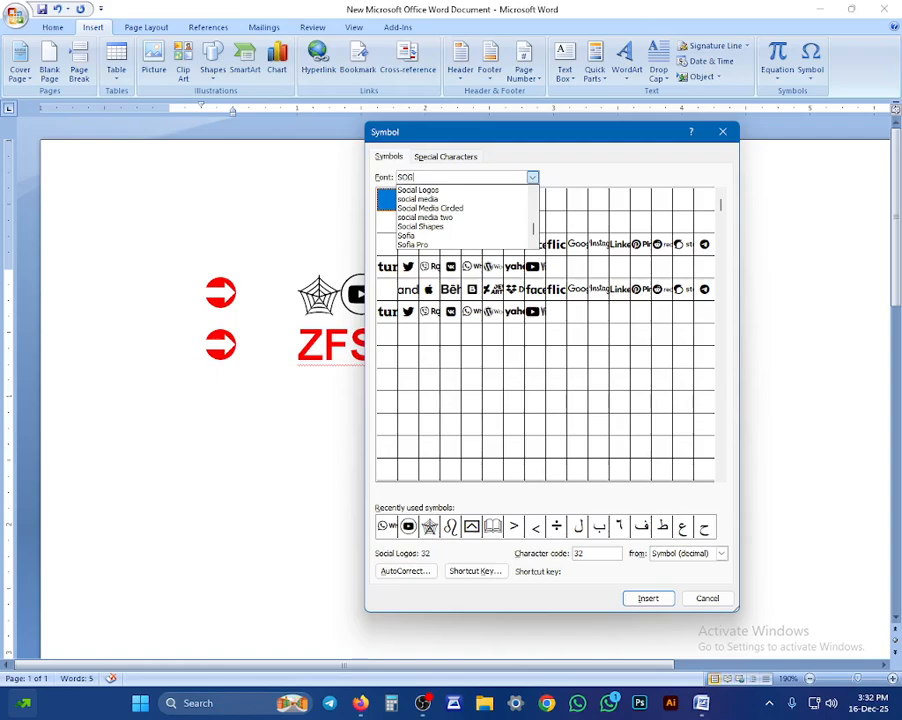
pyautogui.scroll(-1, 461, 213)
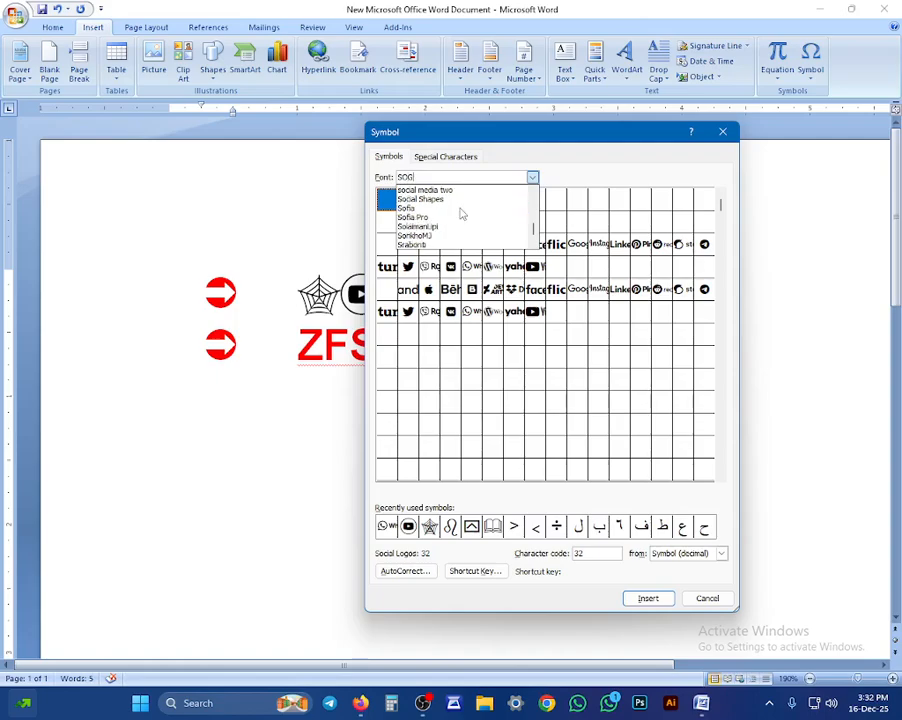
pyautogui.scroll(-10, 461, 213)
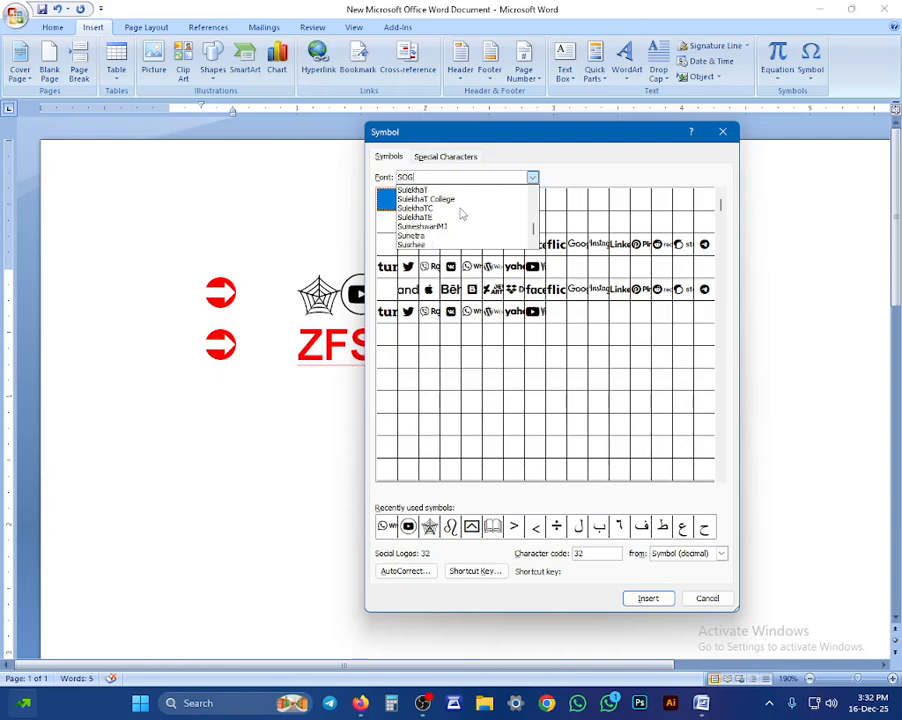
pyautogui.scroll(7, 461, 213)
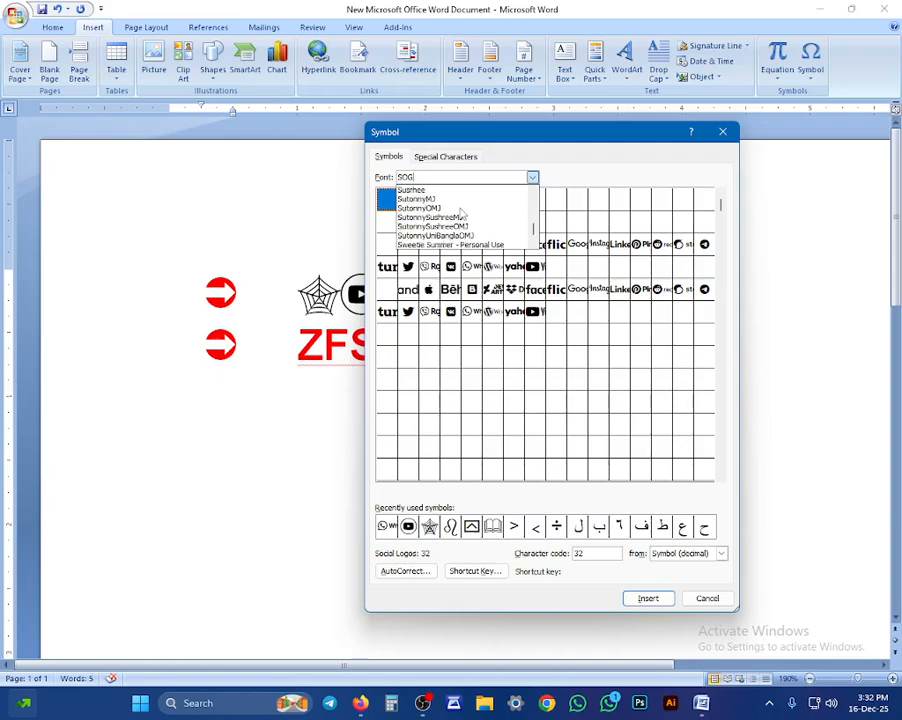
pyautogui.scroll(6, 461, 213)
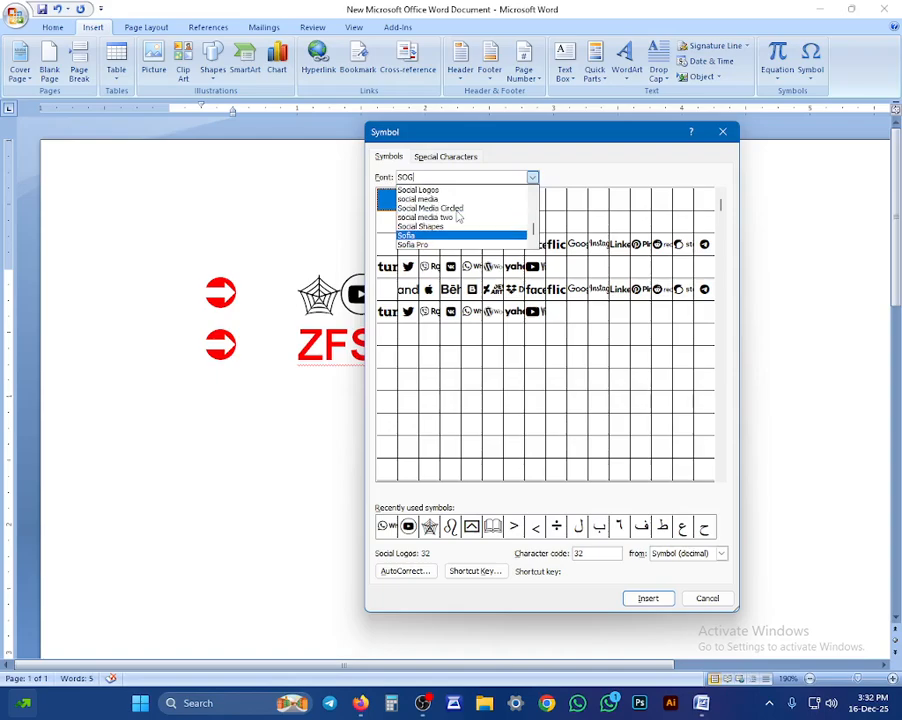
pyautogui.scroll(6, 458, 217)
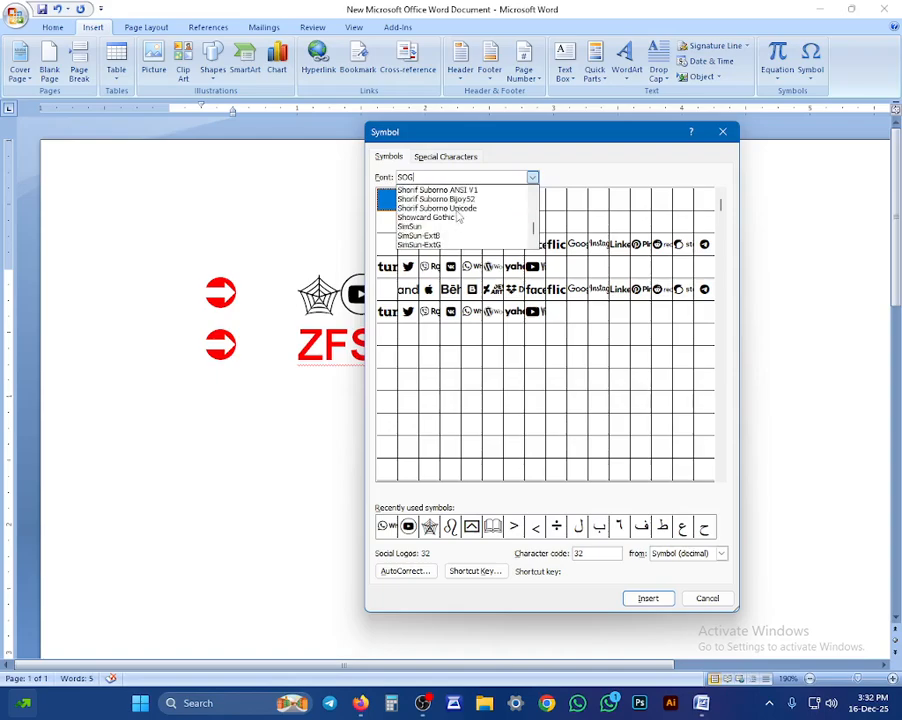
pyautogui.scroll(4, 458, 217)
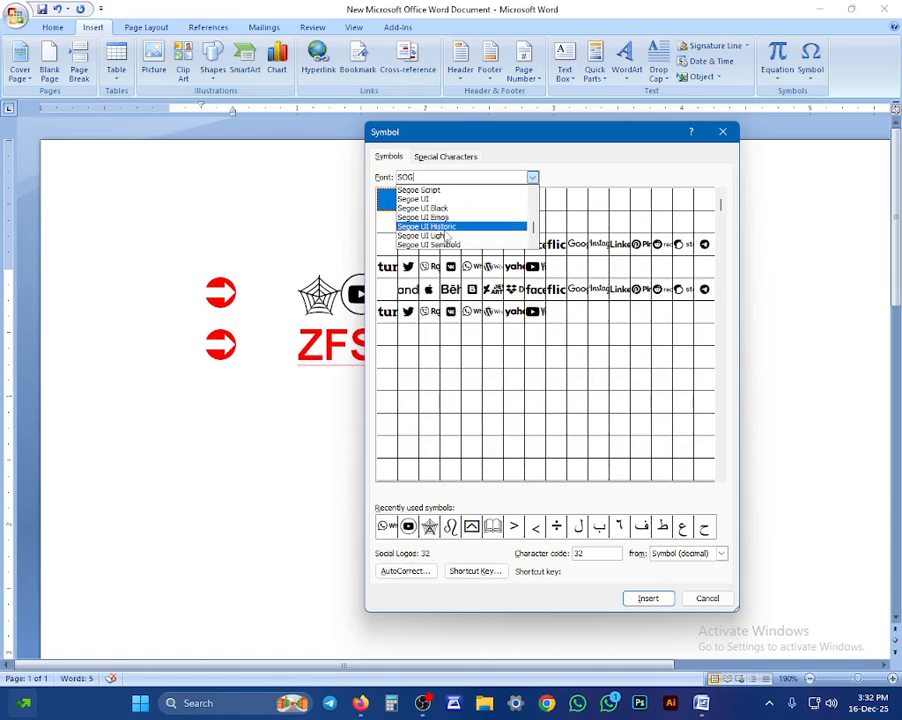
pyautogui.scroll(1, 428, 228)
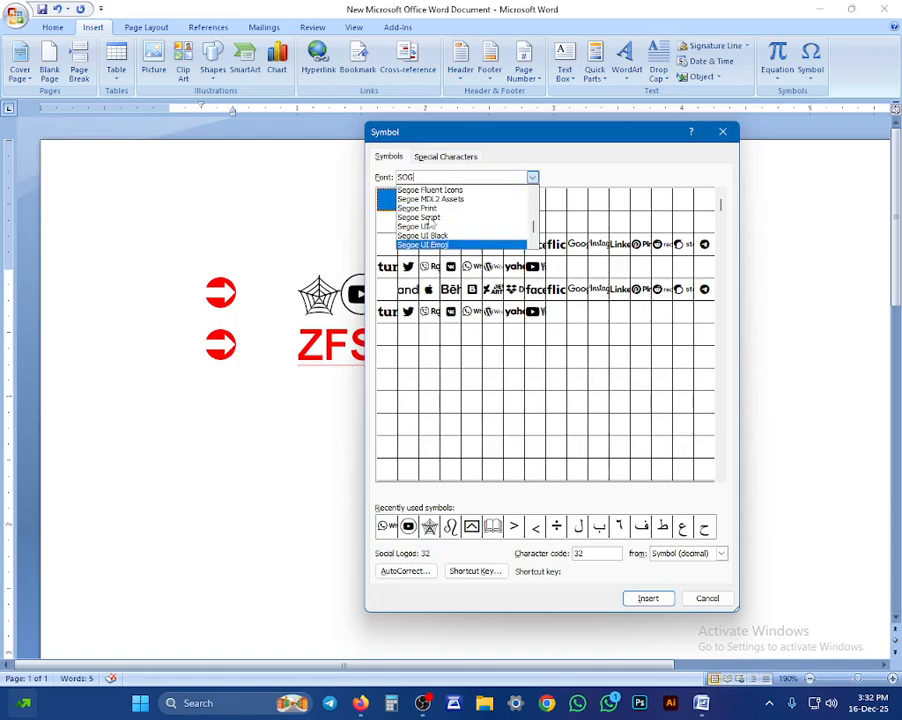
# Step: Browse the Latin Extended-A characters of the Segoe UI and Segoe Print fonts
pyautogui.click(428, 227)
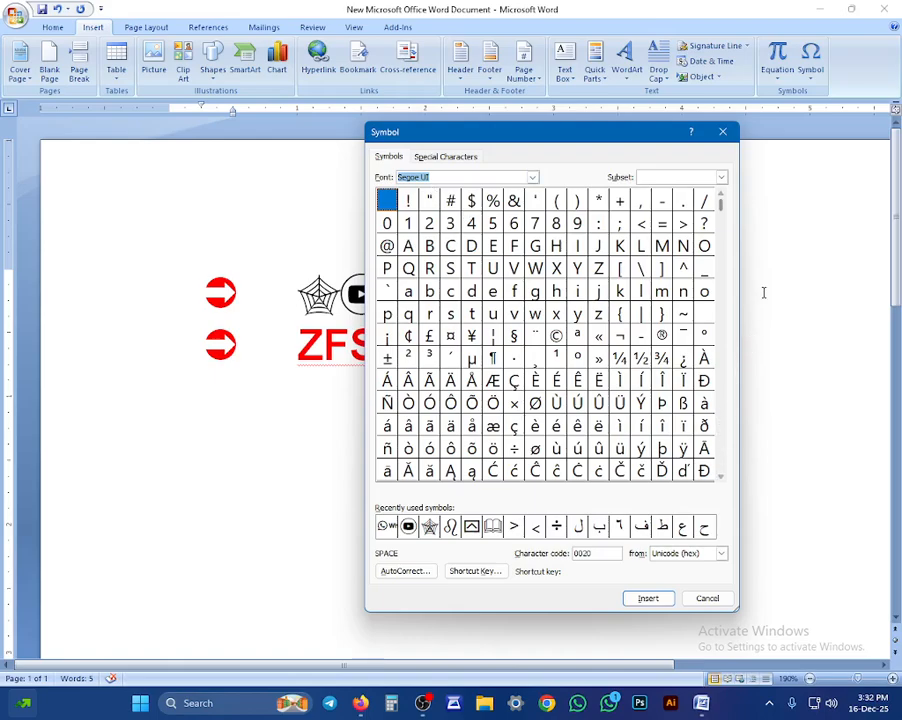
pyautogui.click(722, 218)
pyautogui.moveTo(722, 218); pyautogui.dragTo(725, 475)
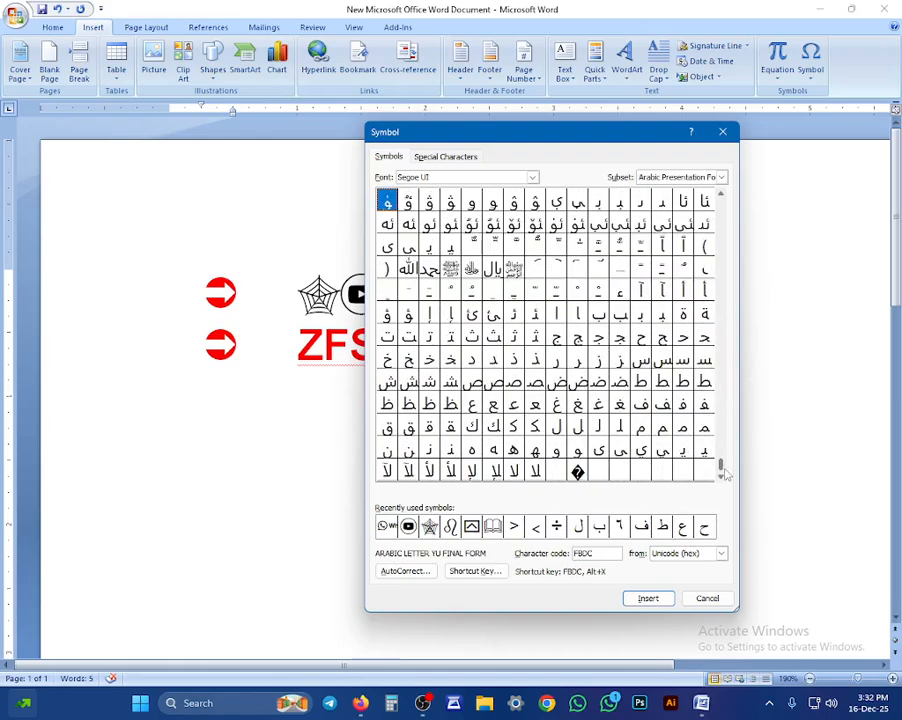
pyautogui.click(532, 177)
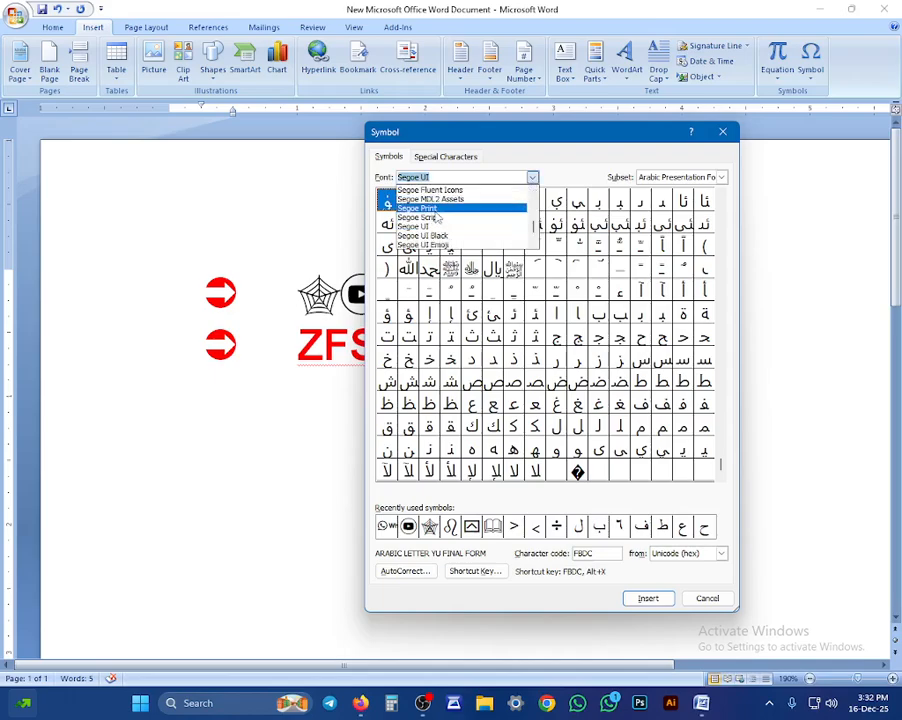
pyautogui.click(432, 208)
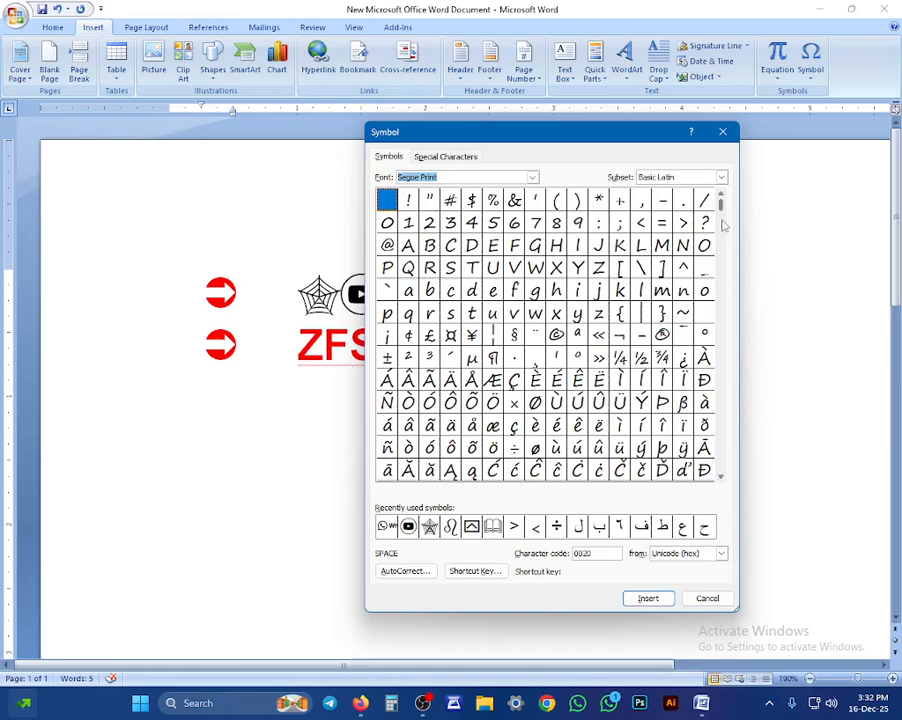
pyautogui.click(719, 253)
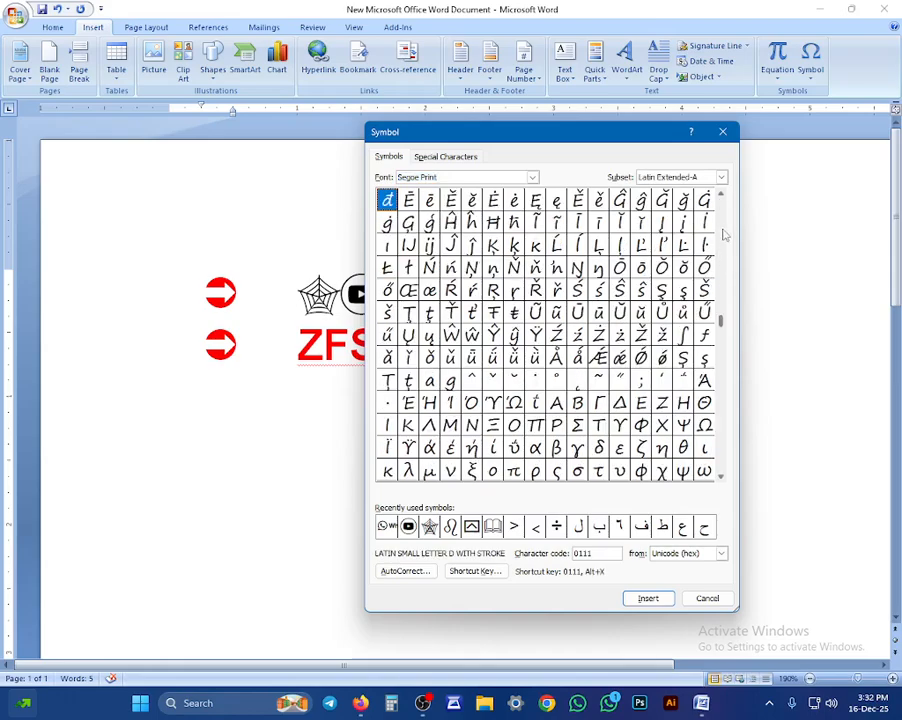
pyautogui.click(532, 177)
pyautogui.scroll(1, 472, 232)
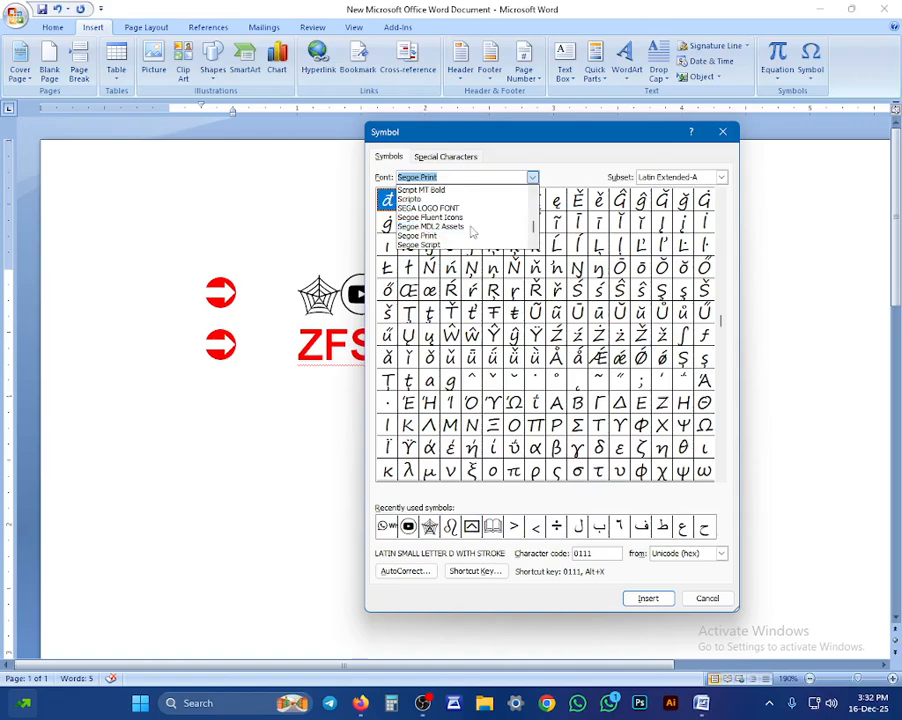
pyautogui.scroll(-1, 472, 232)
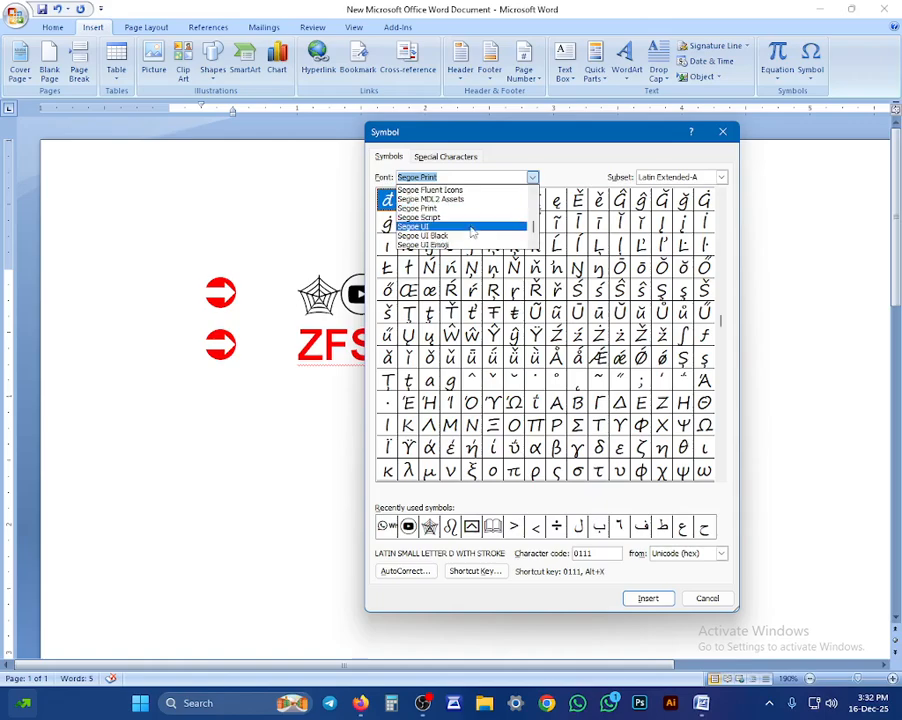
pyautogui.scroll(-1, 472, 232)
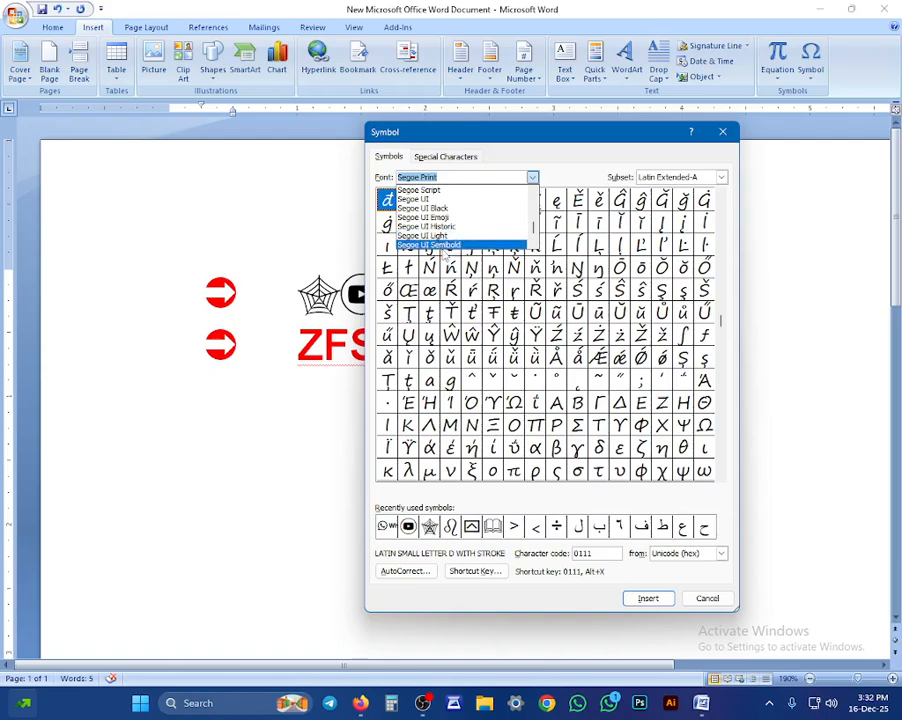
pyautogui.scroll(-1, 444, 254)
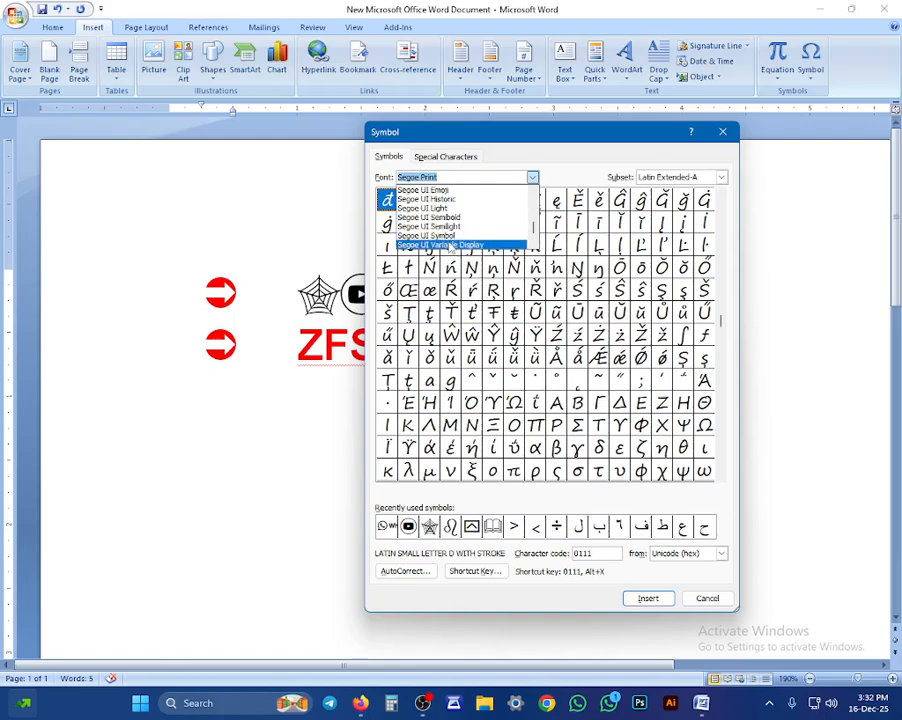
# Step: Switch to Segoe UI Symbol and look through its person and face pictographs
pyautogui.click(428, 236)
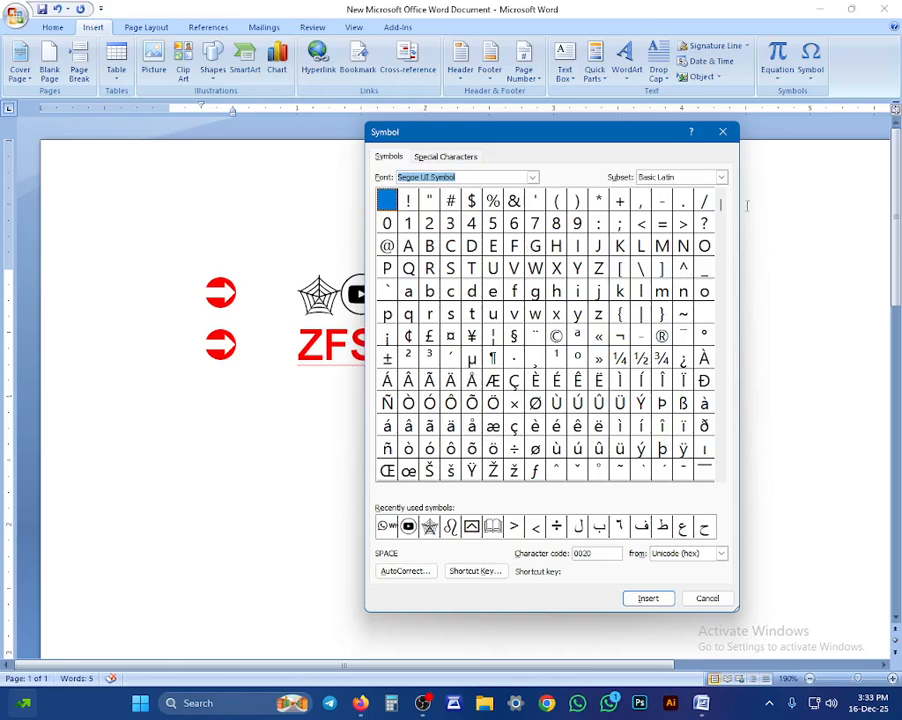
pyautogui.moveTo(720, 207); pyautogui.dragTo(720, 466)
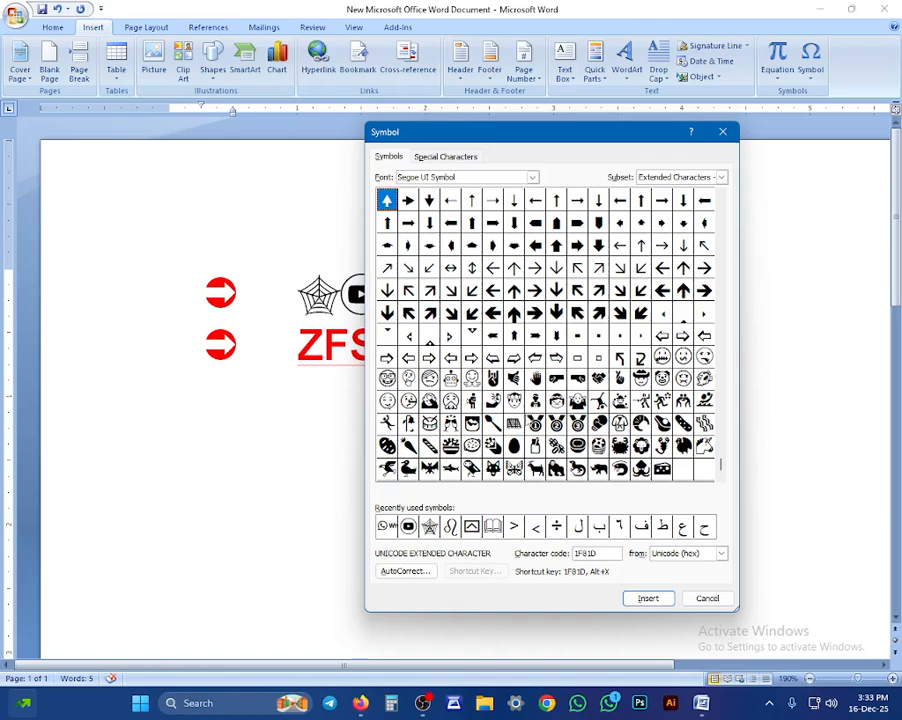
pyautogui.click(515, 401)
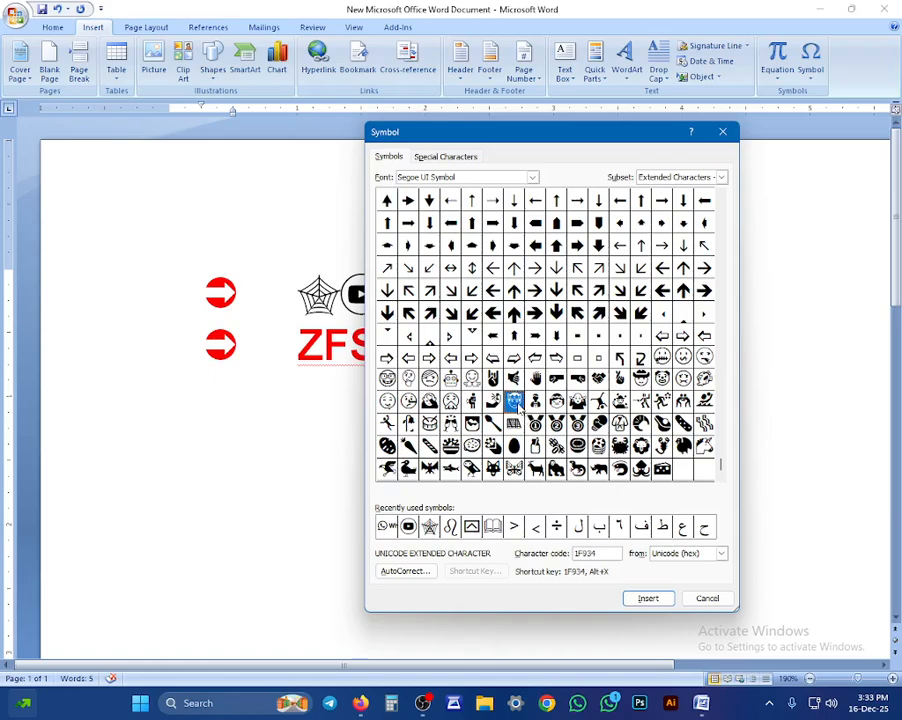
pyautogui.click(429, 401)
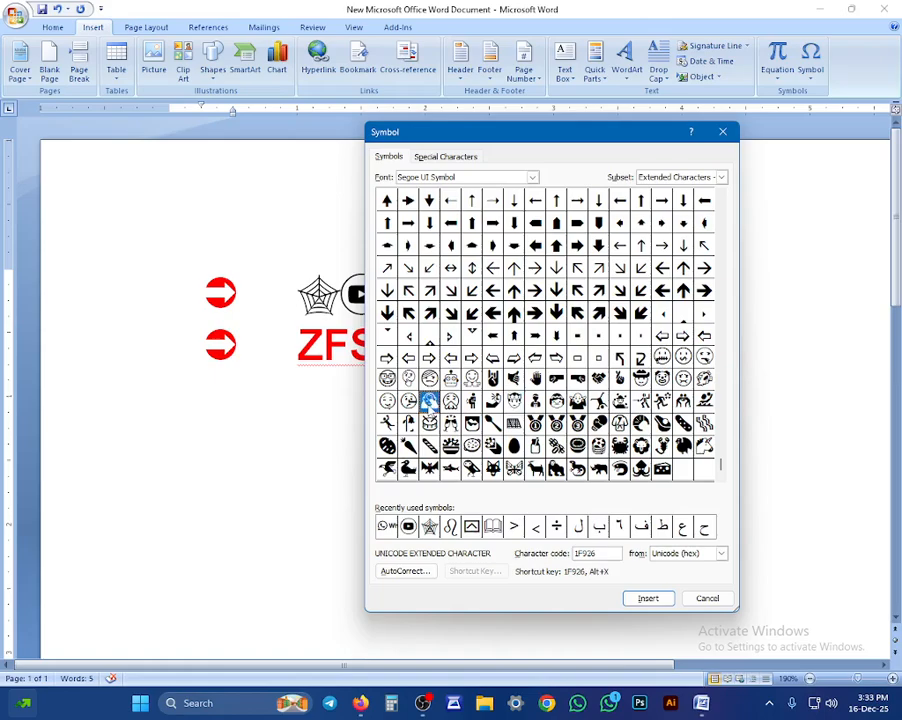
pyautogui.click(662, 356)
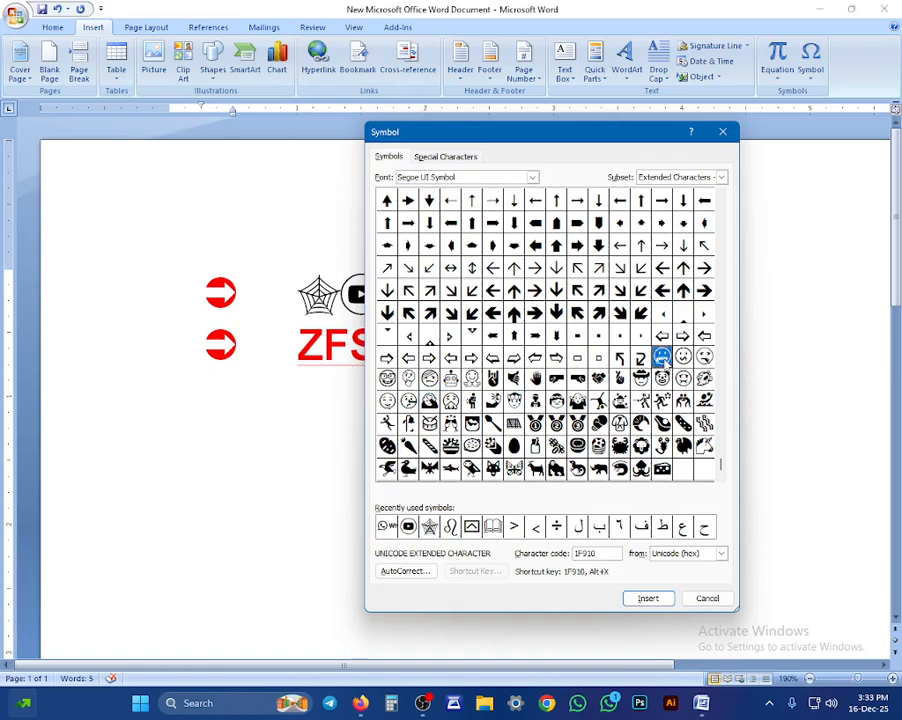
pyautogui.press('Right')
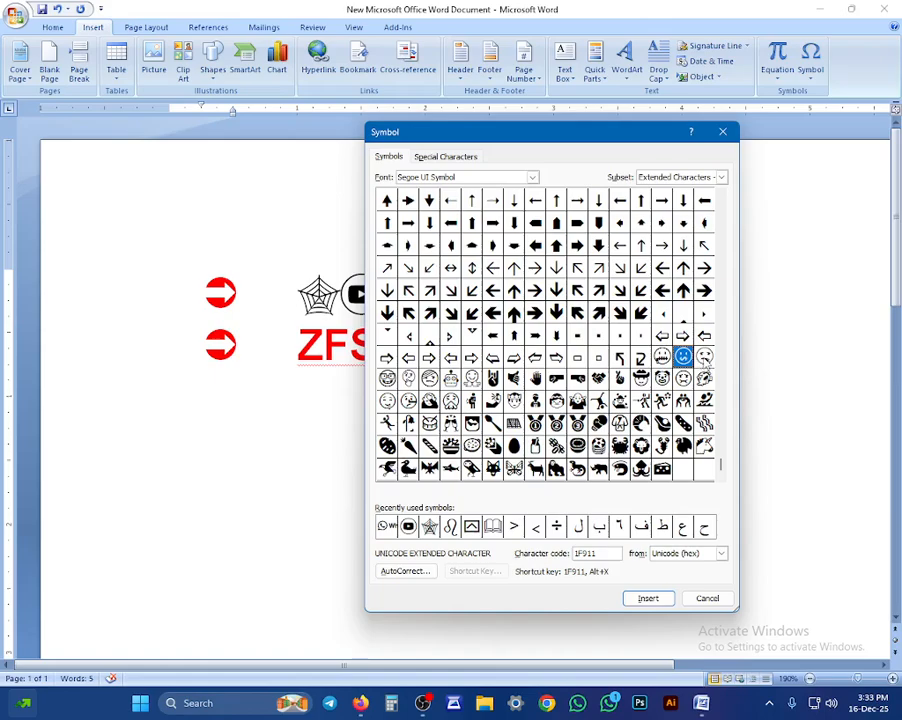
pyautogui.press('Right')
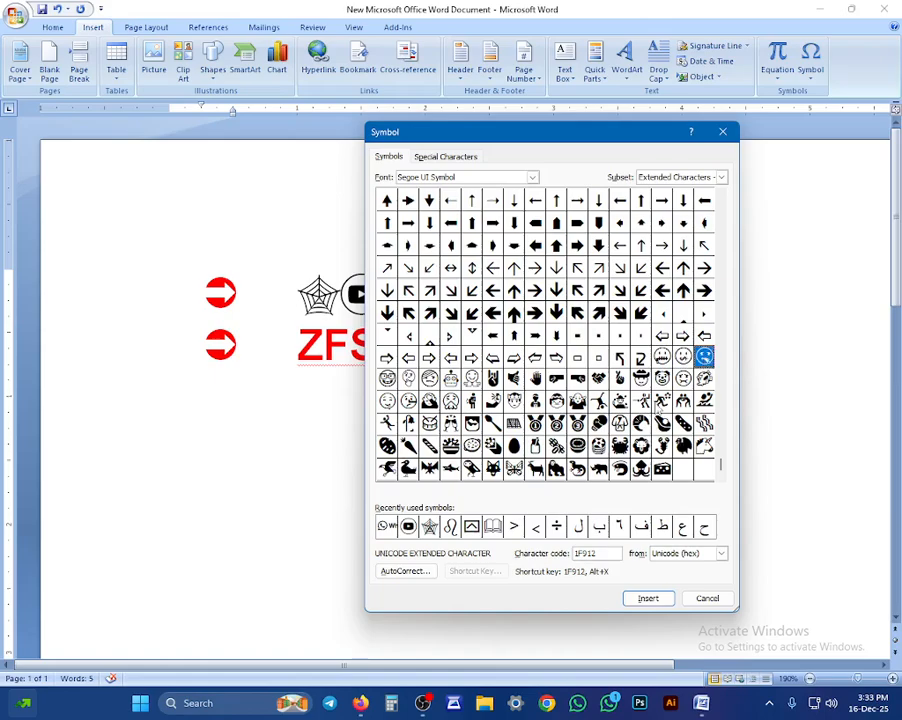
pyautogui.scroll(5, 720, 205)
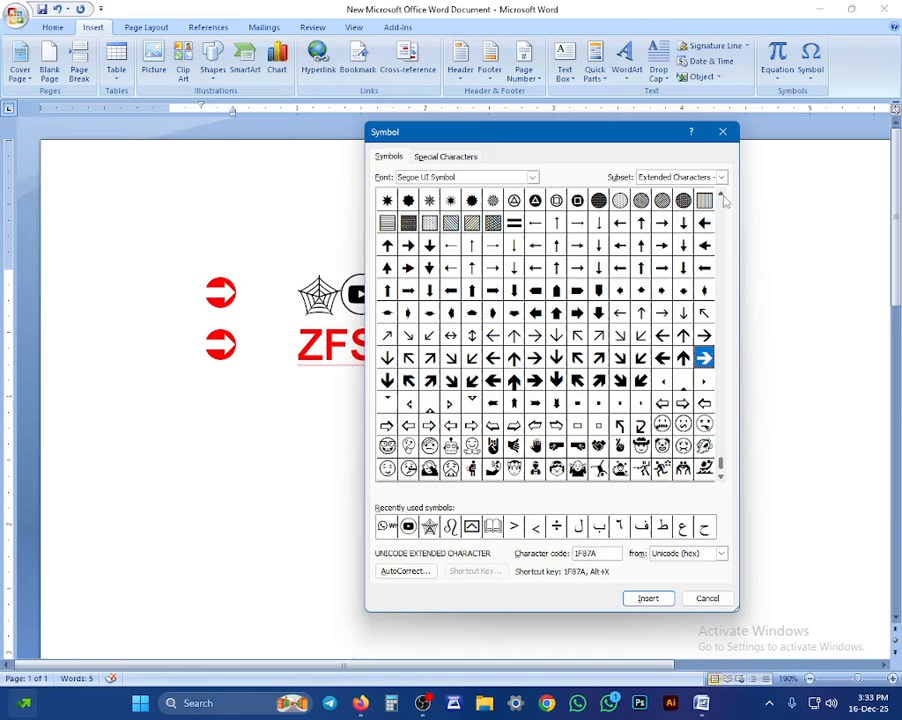
pyautogui.scroll(6, 724, 202)
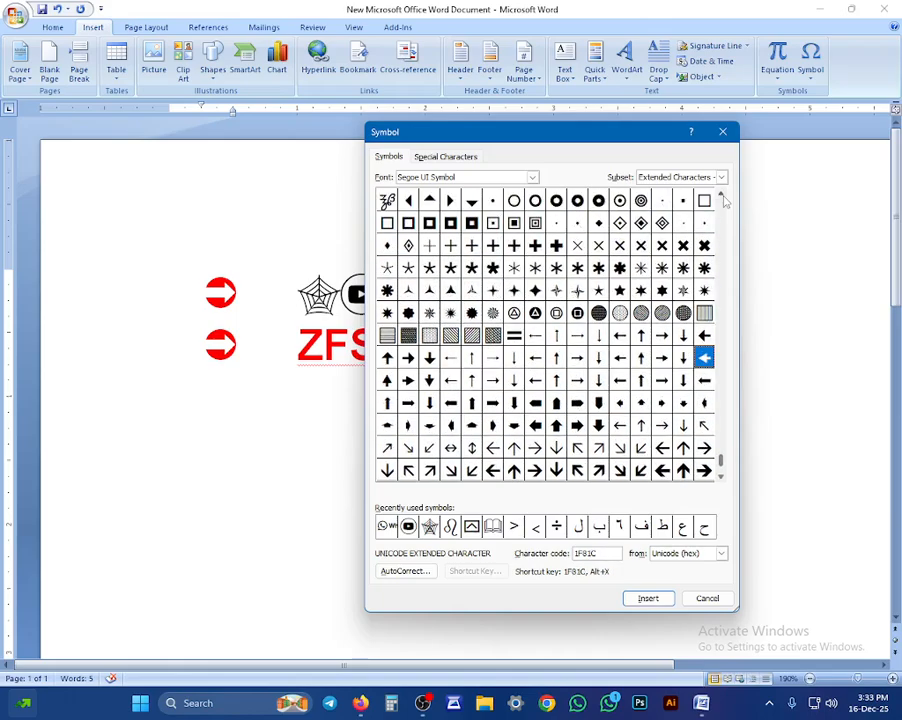
pyautogui.scroll(2, 724, 202)
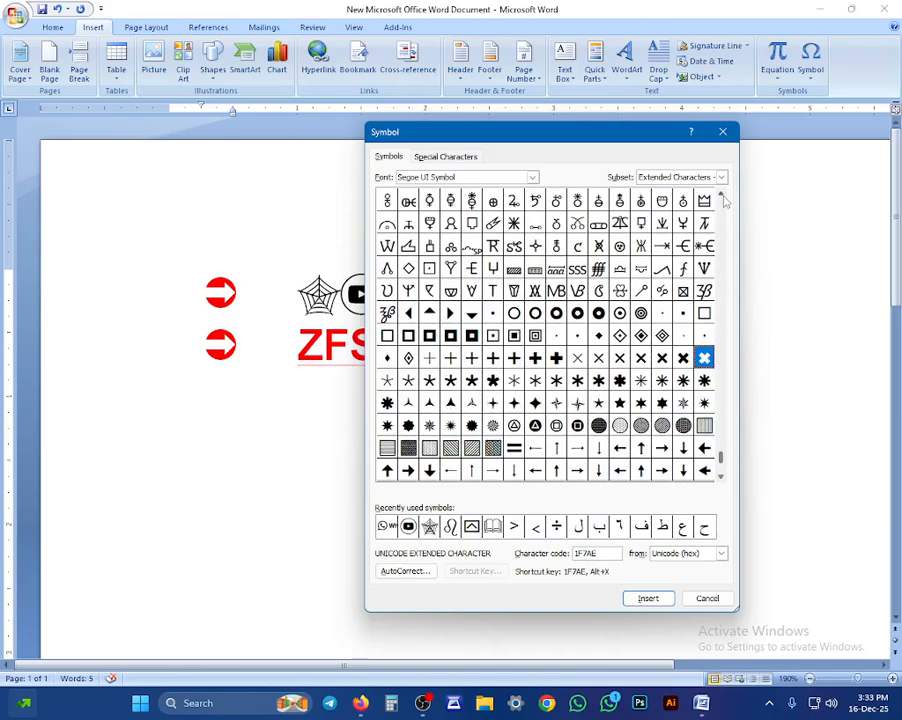
pyautogui.scroll(5, 724, 202)
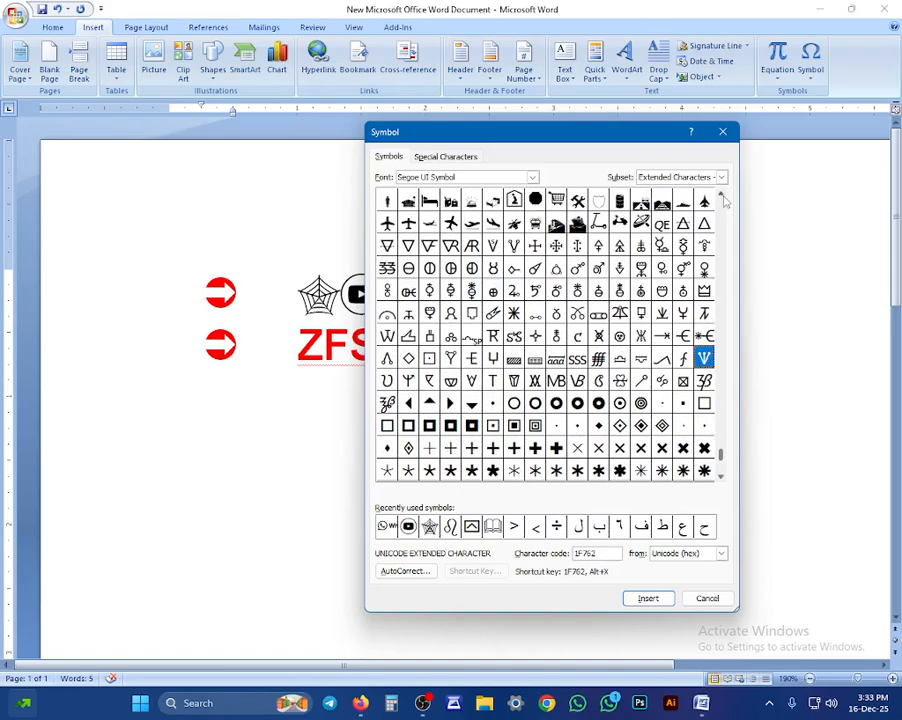
pyautogui.scroll(1, 724, 202)
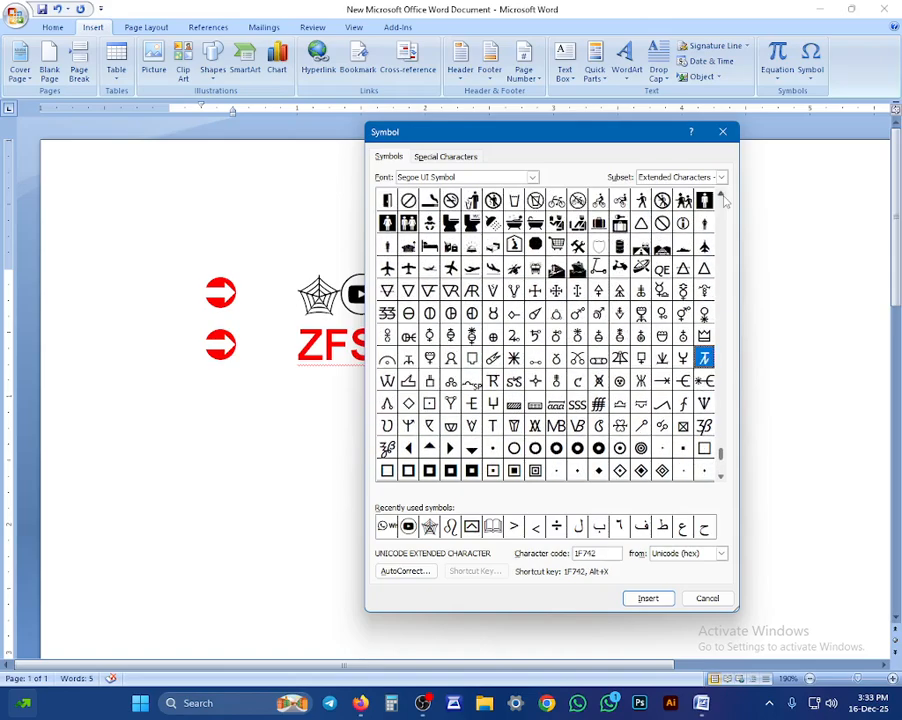
pyautogui.scroll(2, 705, 362)
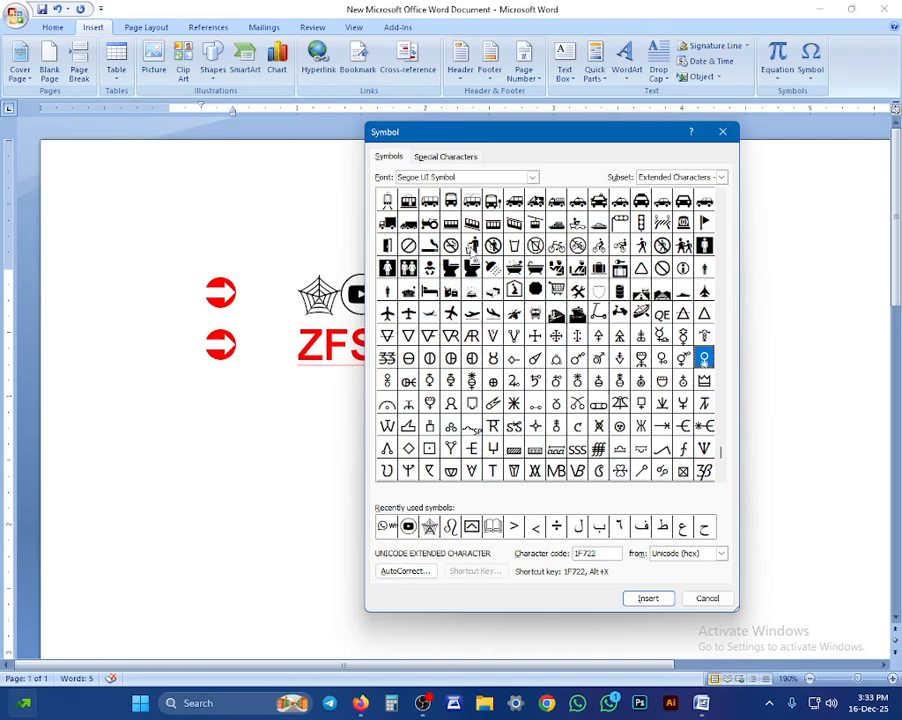
# Step: Insert the person-with-litter-bin symbol (1F6AE) and close the Symbol dialog
pyautogui.click(472, 247)
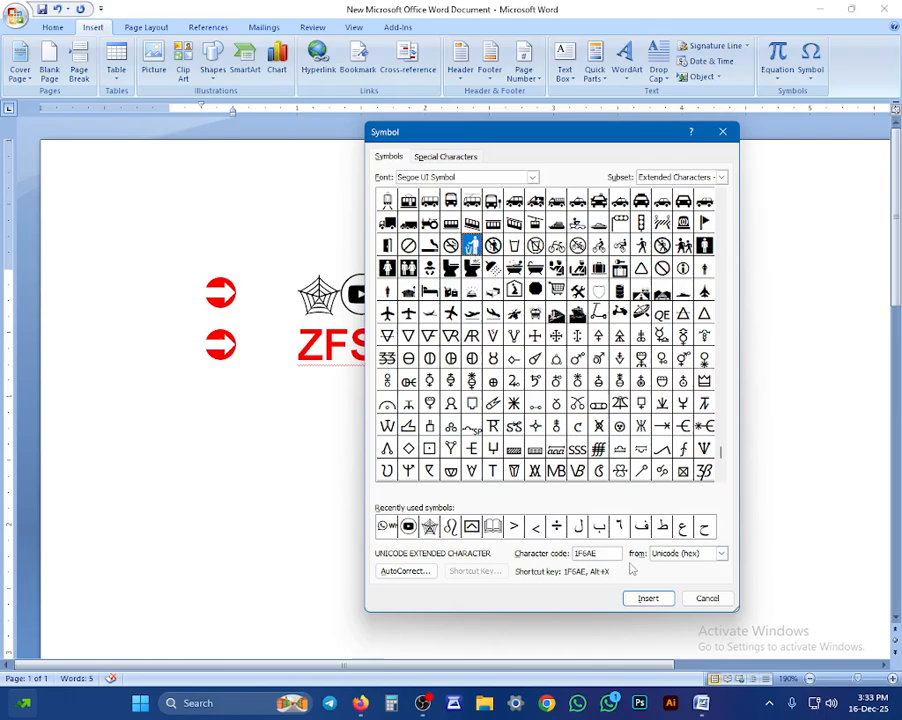
pyautogui.click(655, 598)
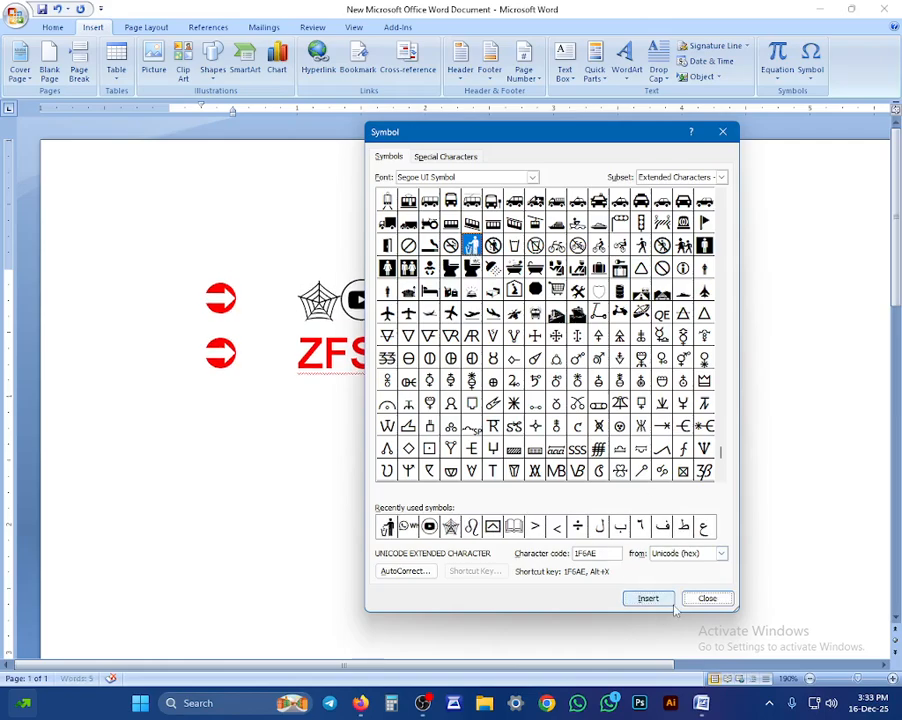
pyautogui.click(702, 598)
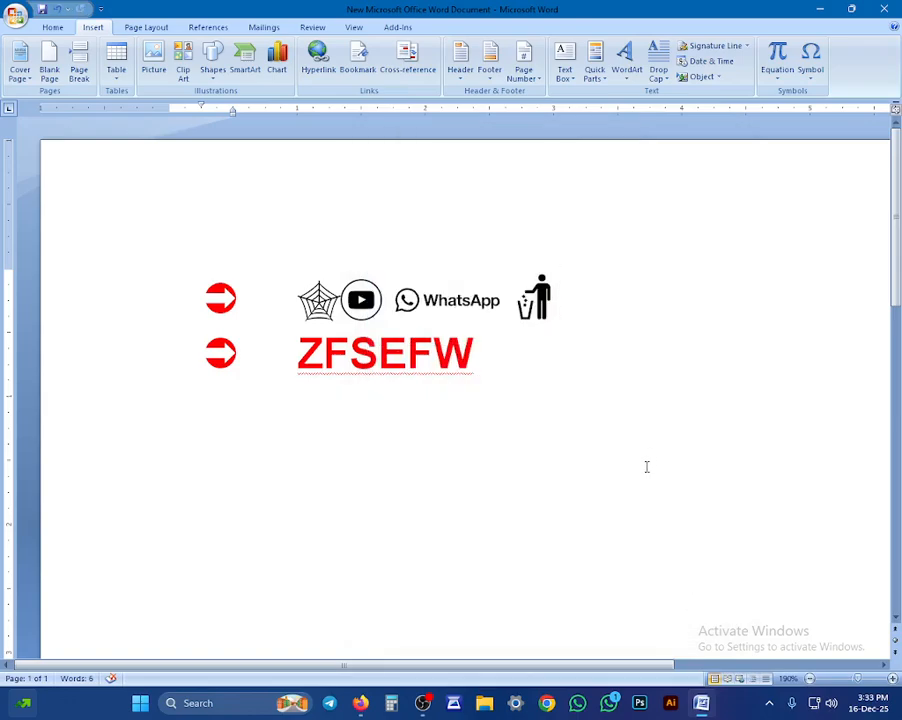
# Step: Select and delete all content, including the leftover red arrow symbol, leaving a blank page
pyautogui.hotkey('ctrl', 'a')
pyautogui.press('Delete')
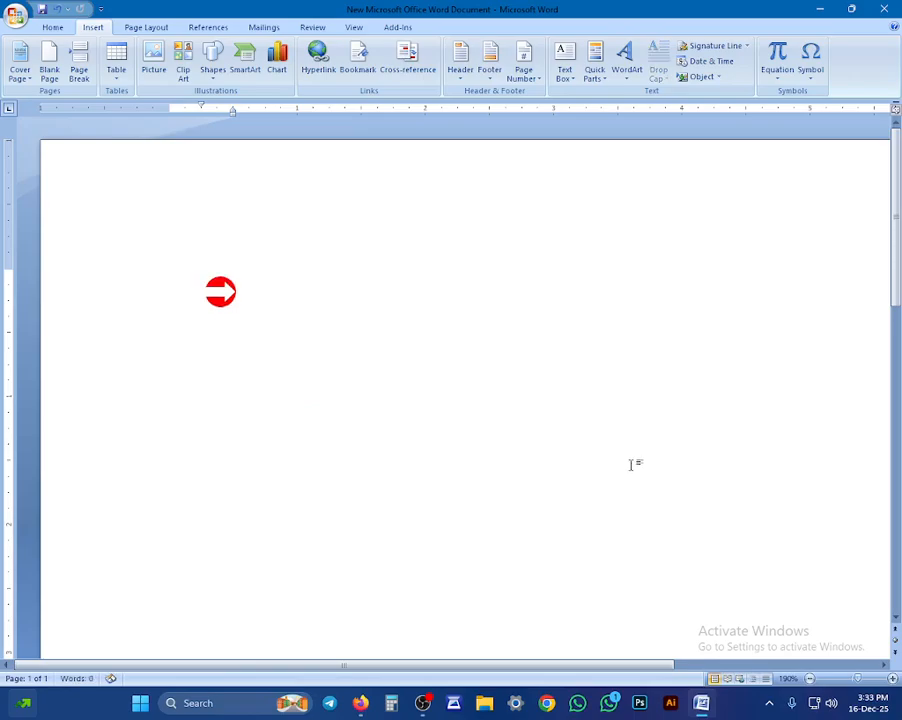
pyautogui.press('BackSpace')
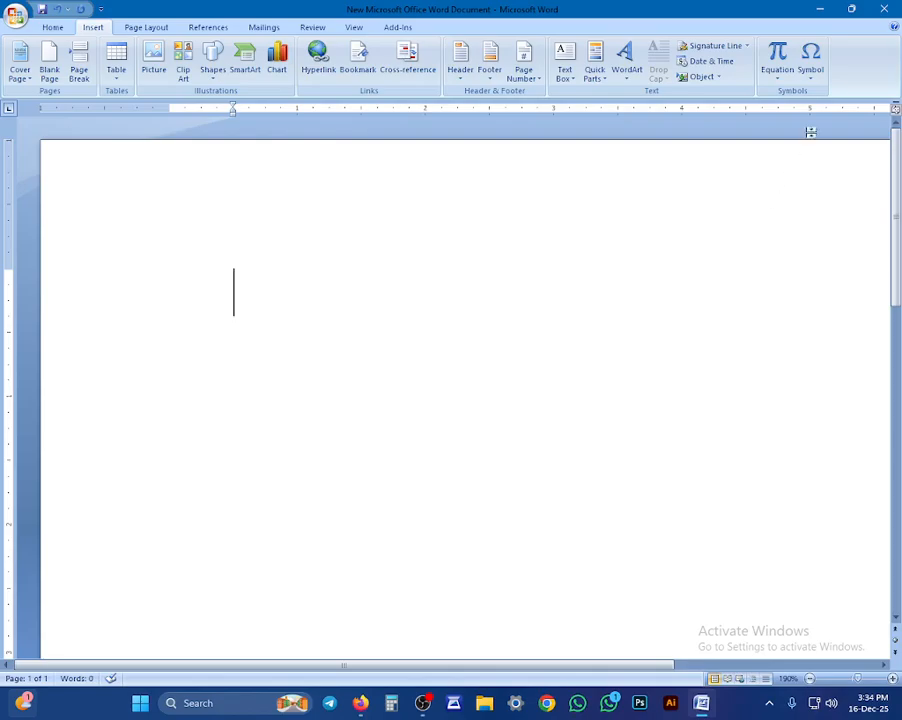
# Step: Insert today's date as '16 December 2025', updating automatically, followed by a new line
pyautogui.click(705, 62)
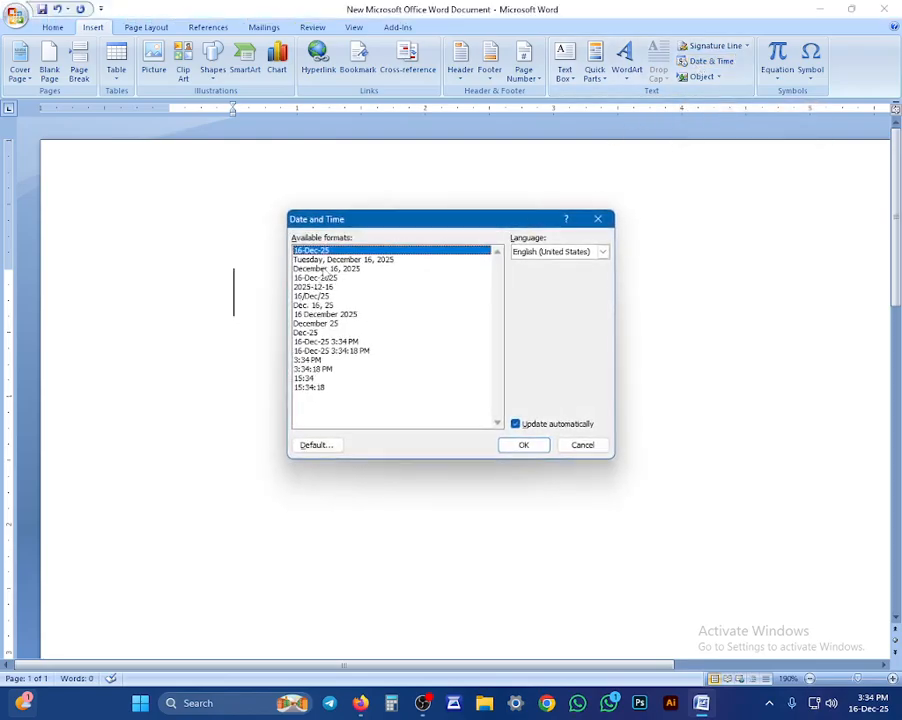
pyautogui.click(325, 268)
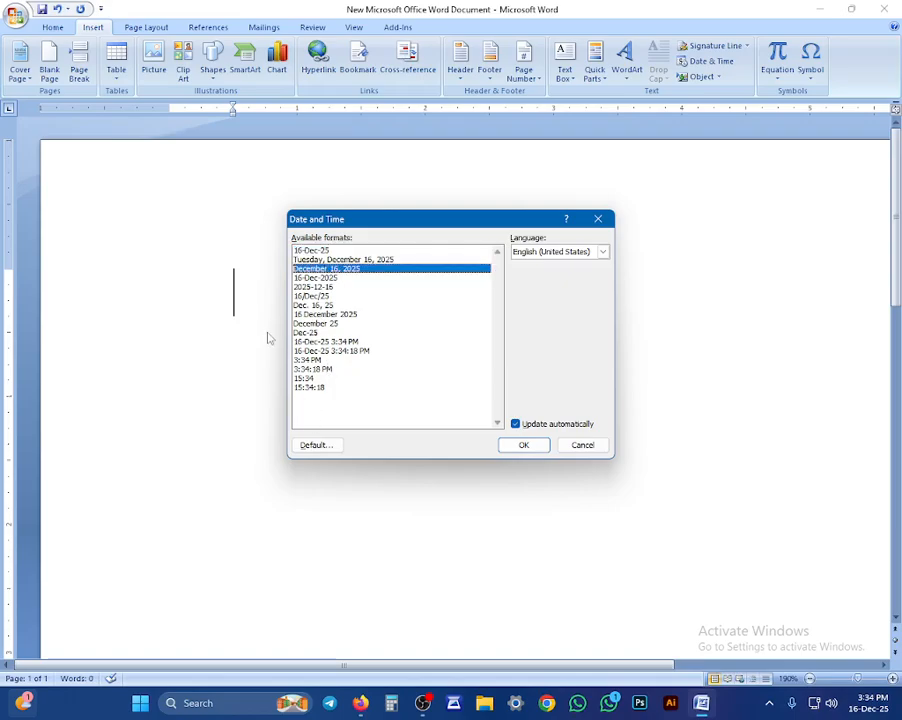
pyautogui.click(328, 306)
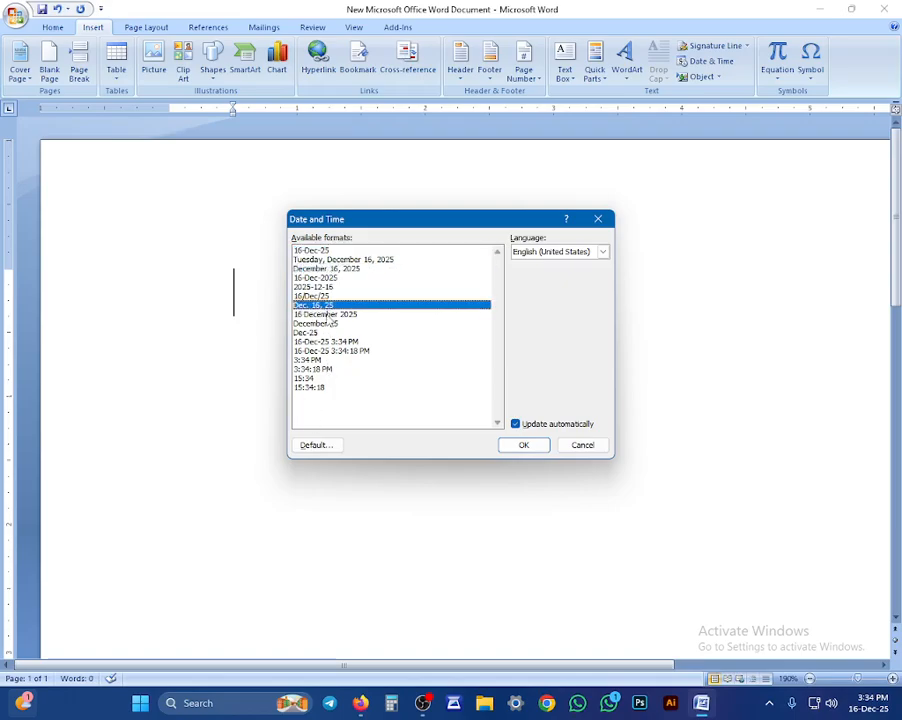
pyautogui.click(329, 314)
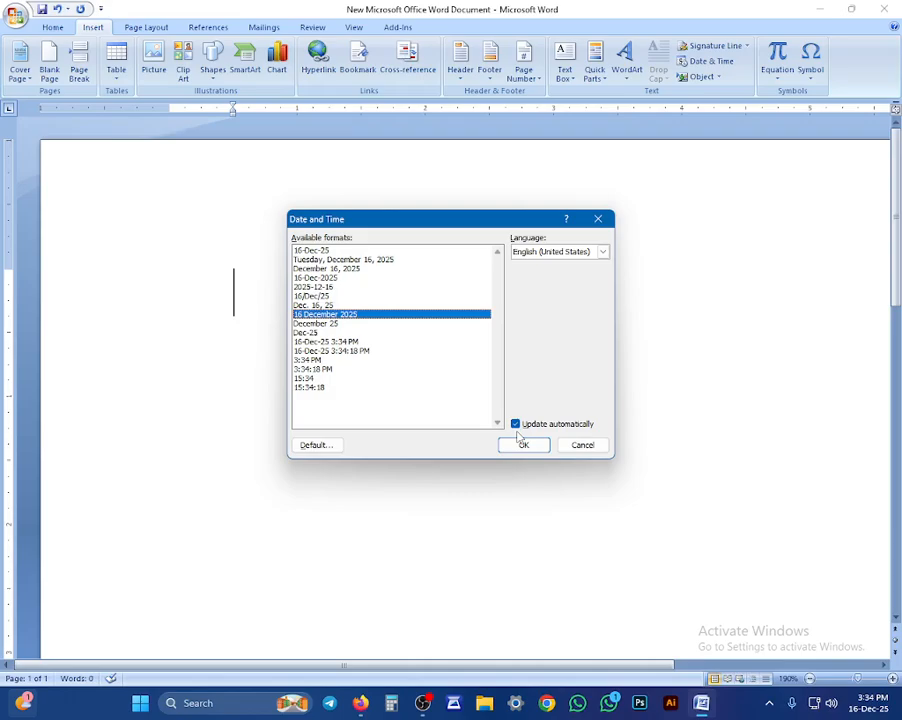
pyautogui.click(521, 440)
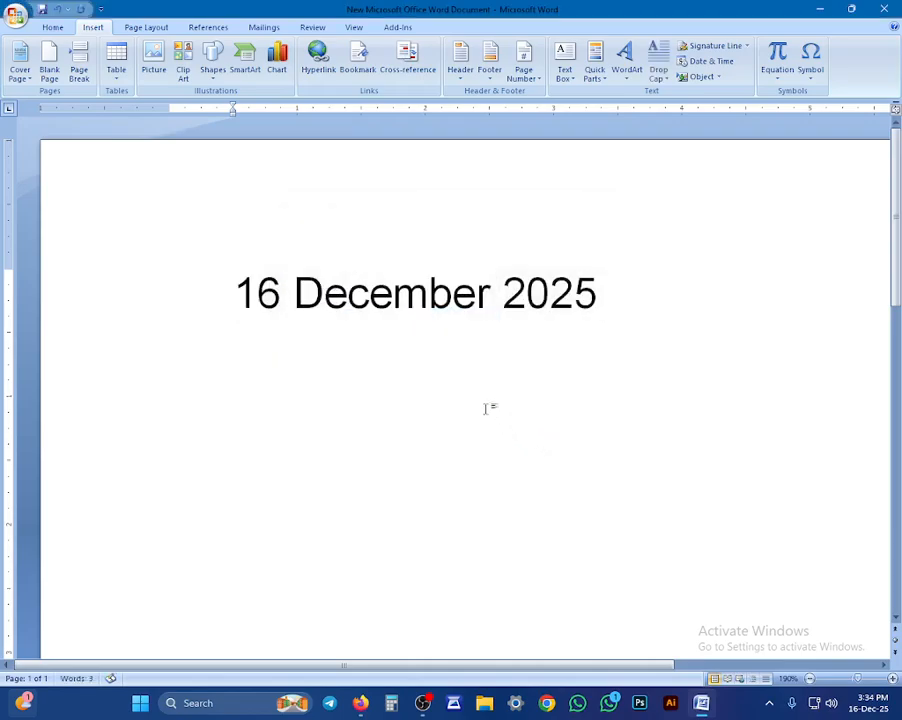
pyautogui.press('Return')
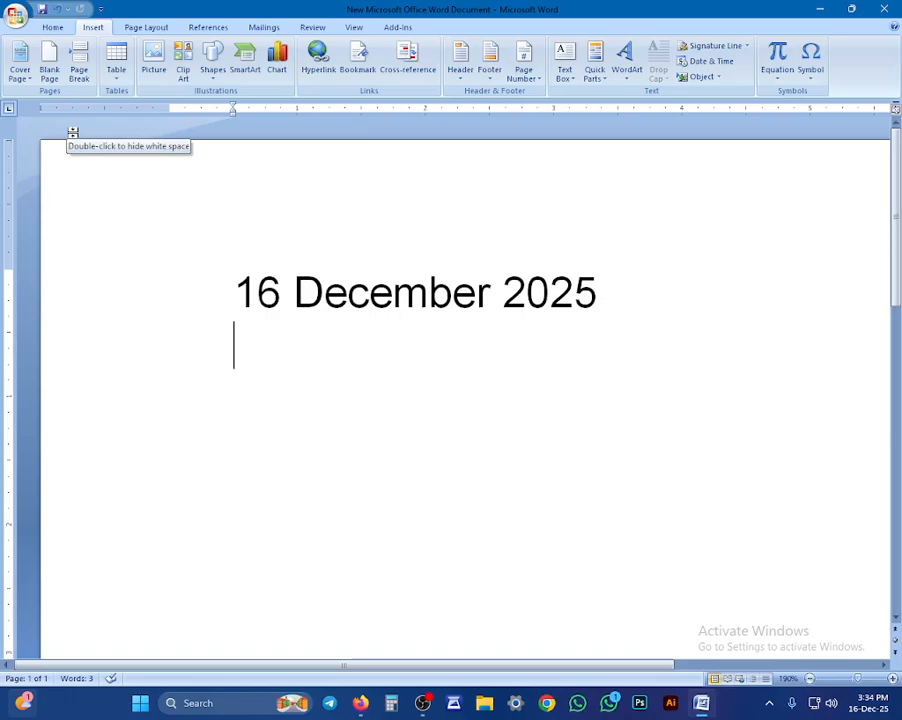
# Step: Try the Transcend, Exposure and Annual cover page designs in turn
pyautogui.click(20, 62)
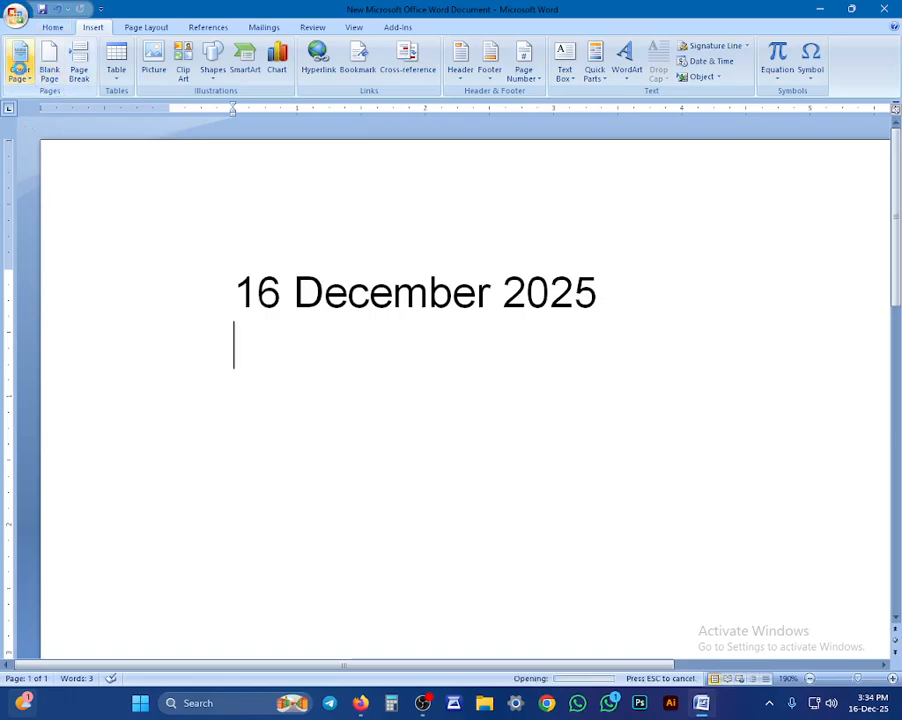
pyautogui.scroll(-3, 143, 277)
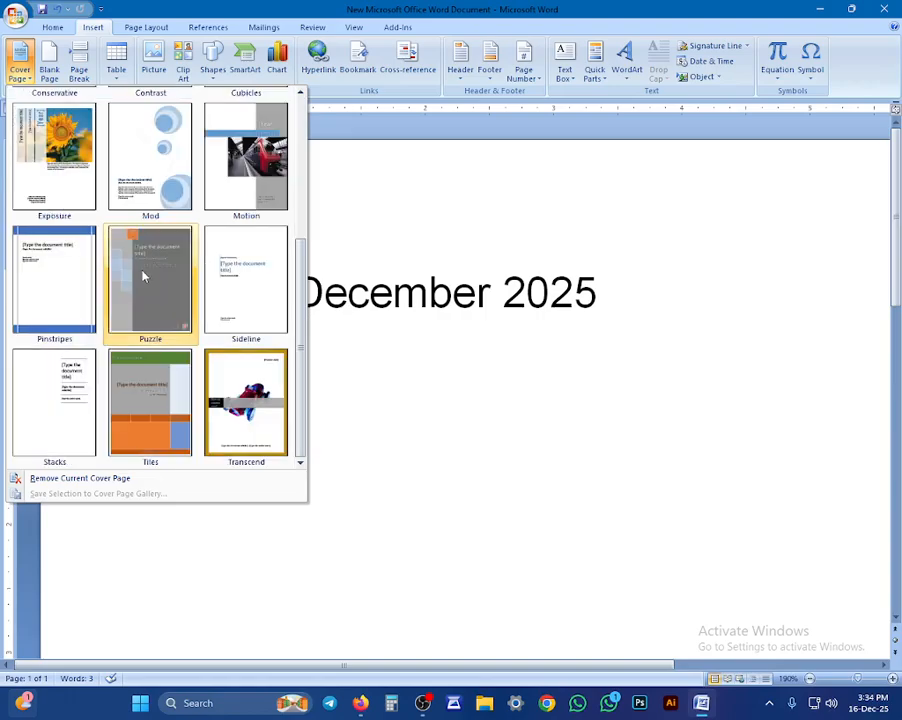
pyautogui.click(228, 410)
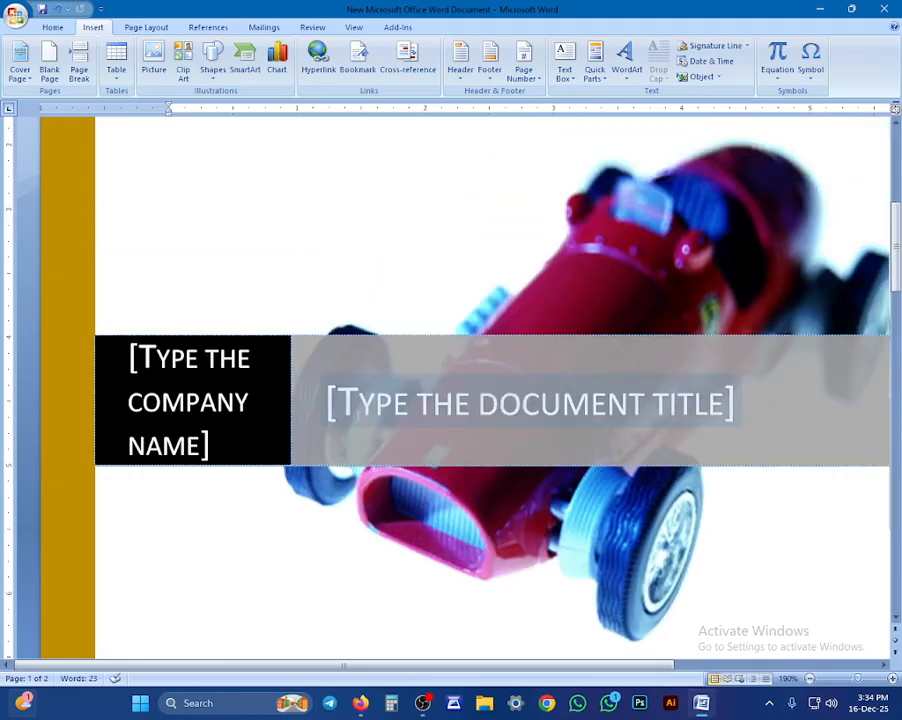
pyautogui.click(20, 62)
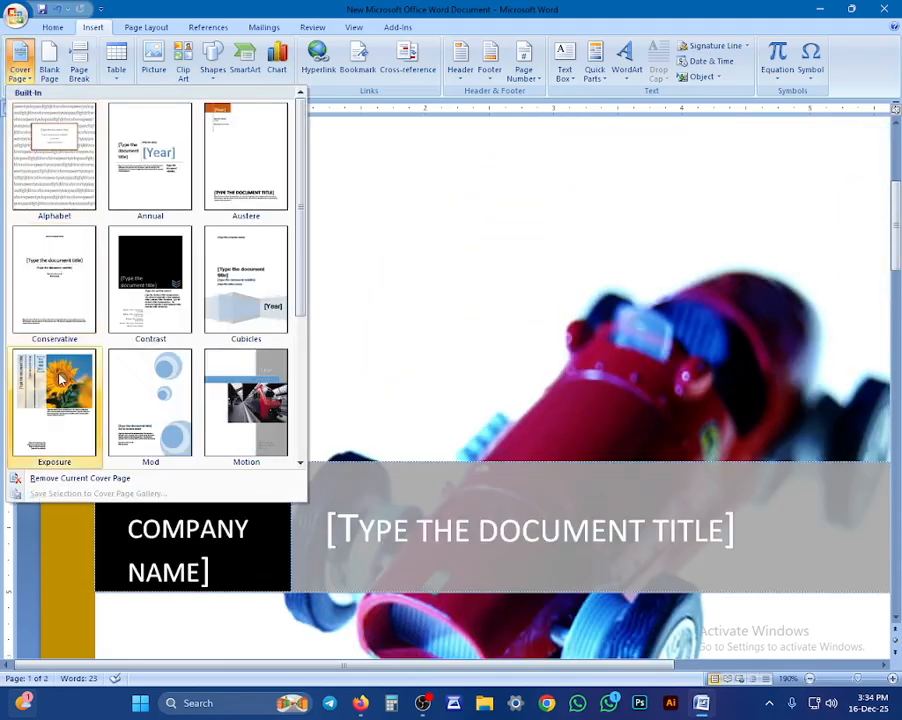
pyautogui.click(60, 378)
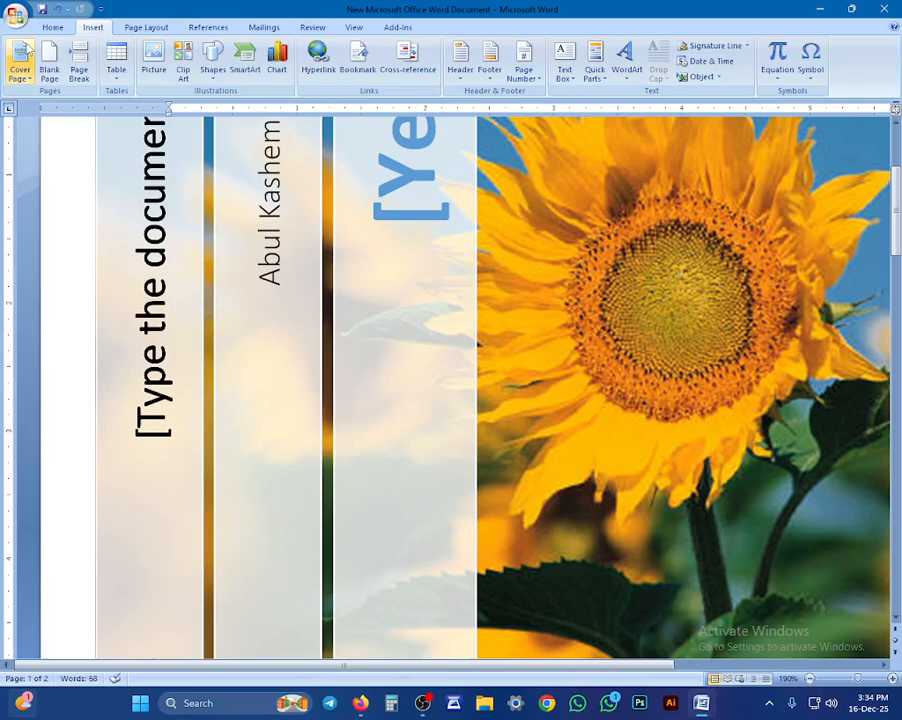
pyautogui.click(20, 62)
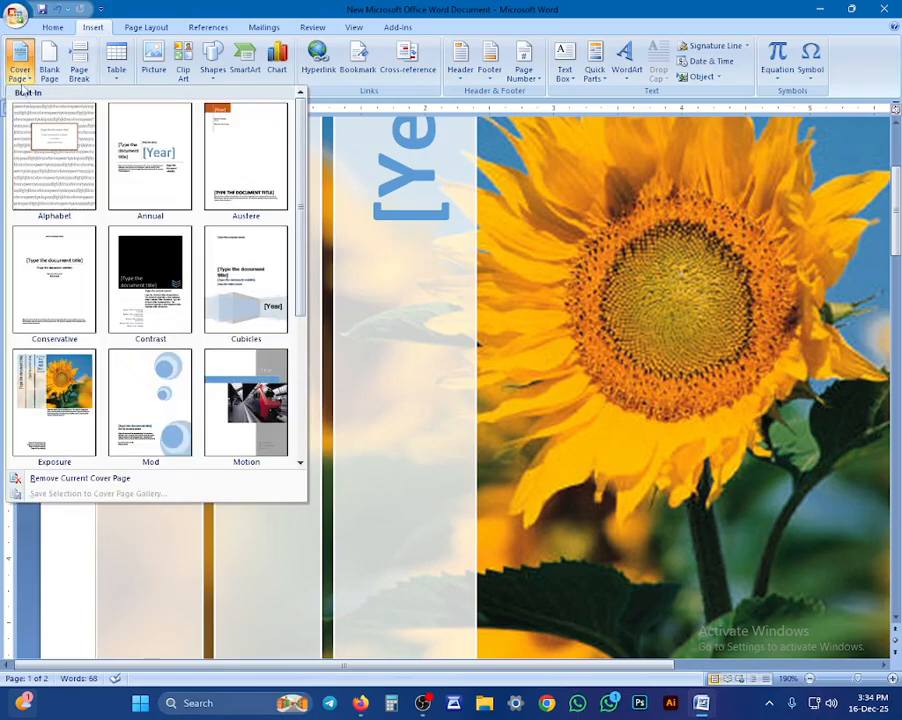
pyautogui.click(149, 169)
pyautogui.scroll(-5, 352, 322)
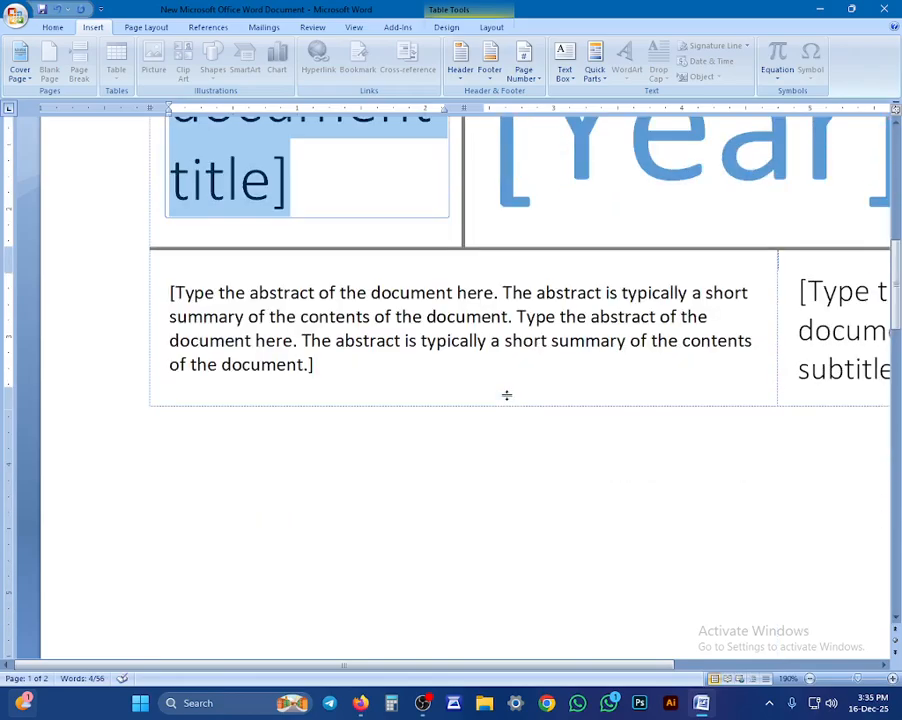
pyautogui.scroll(10, 506, 395)
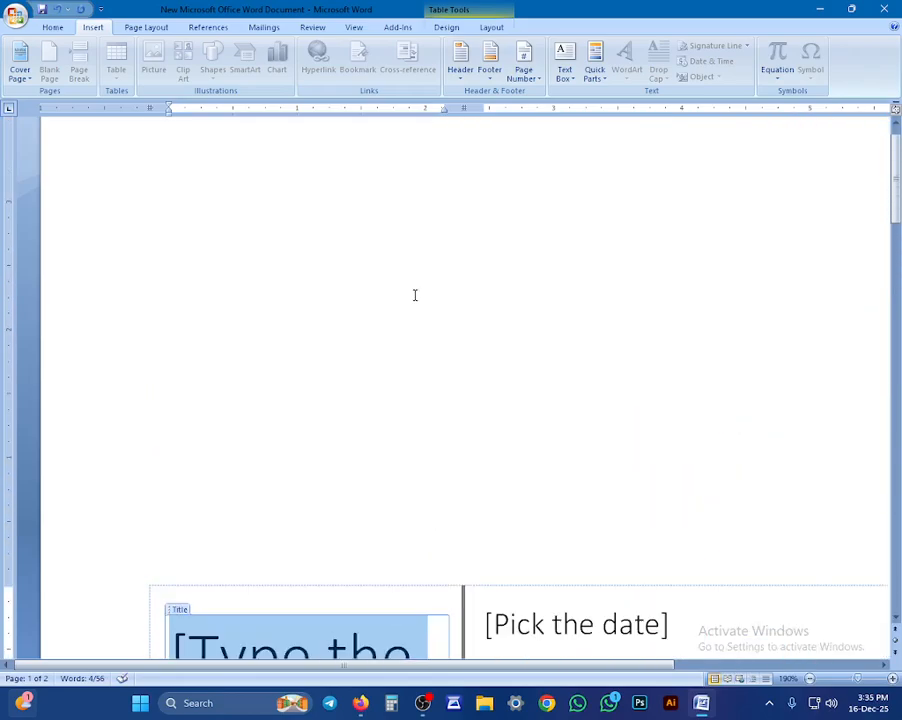
pyautogui.scroll(1, 403, 287)
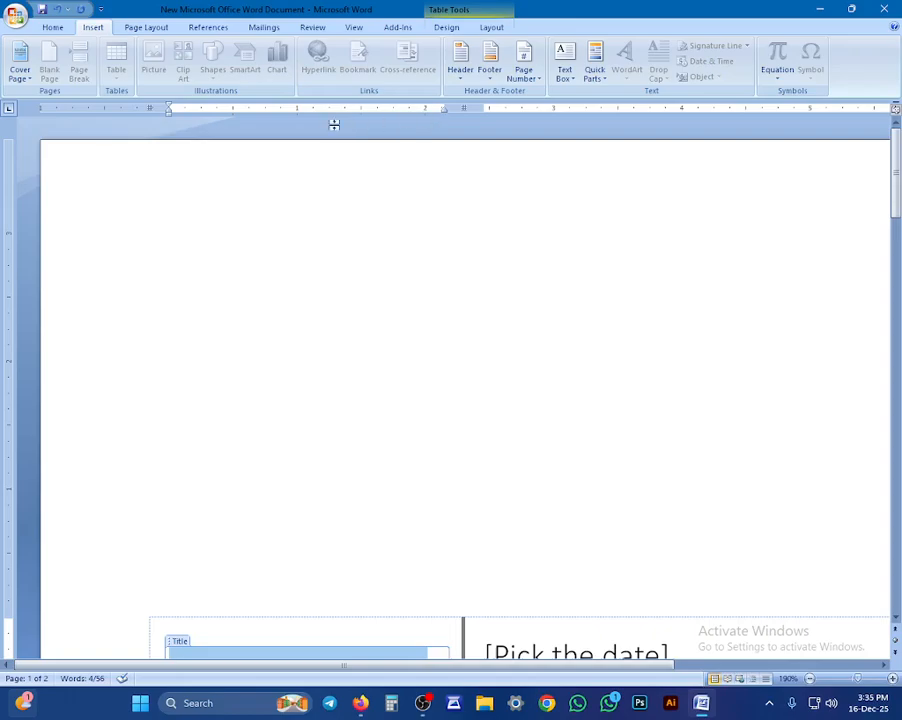
pyautogui.scroll(-2, 332, 124)
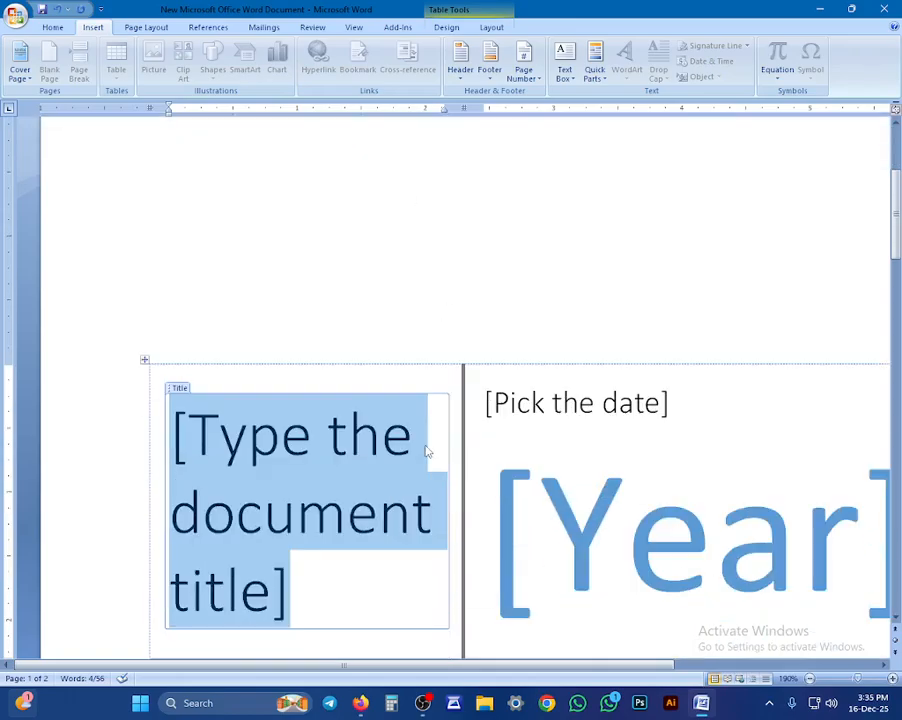
# Step: Switch the cover page to the Austere design and select its [Year] placeholder
pyautogui.click(19, 62)
pyautogui.click(240, 188)
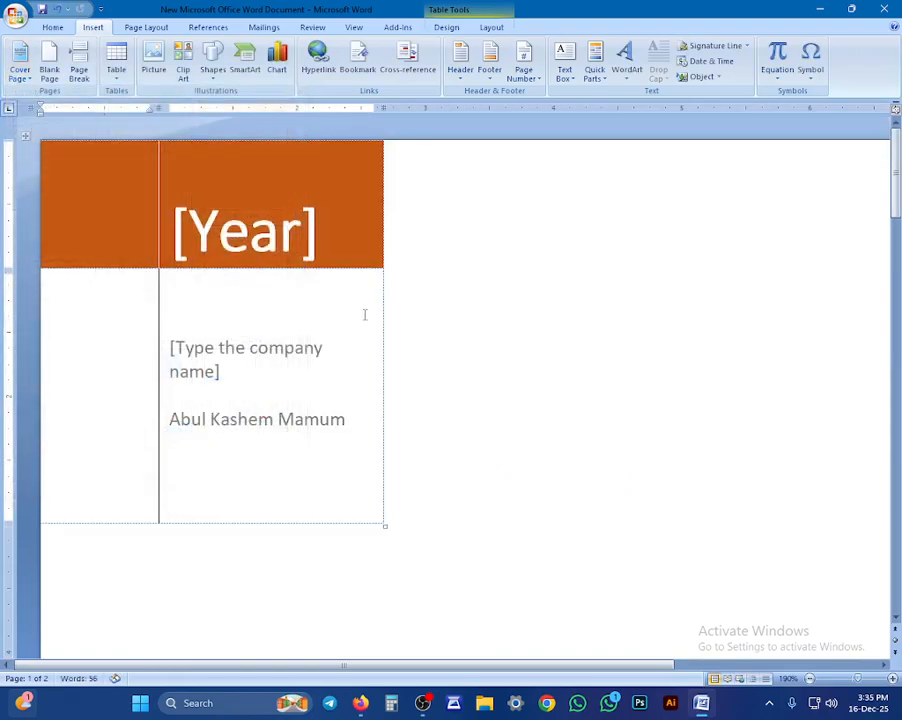
pyautogui.scroll(-4, 230, 385)
pyautogui.scroll(4, 215, 388)
pyautogui.click(654, 314)
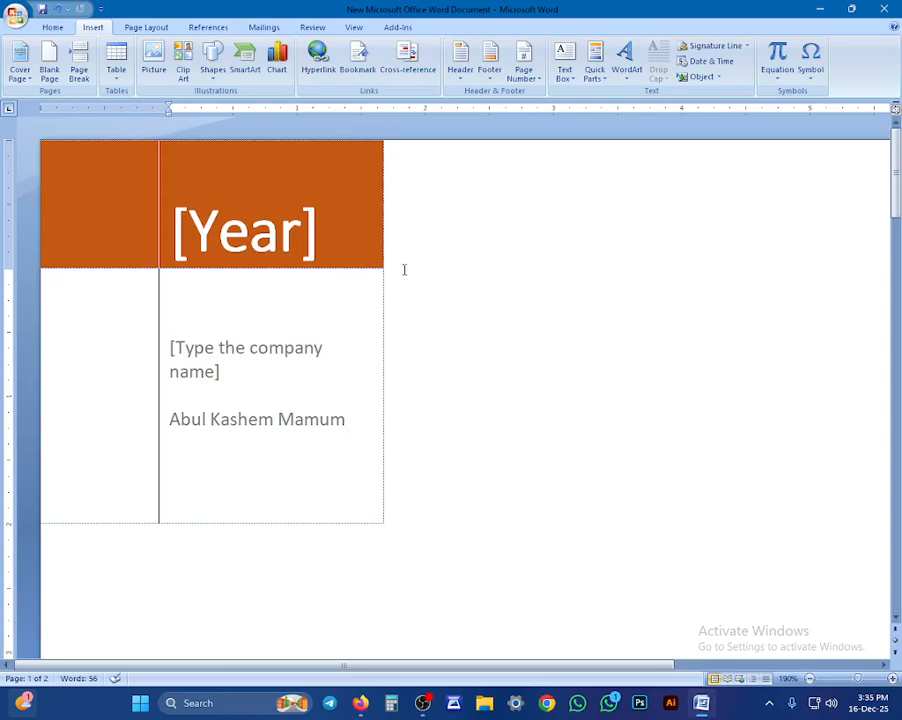
pyautogui.click(239, 189)
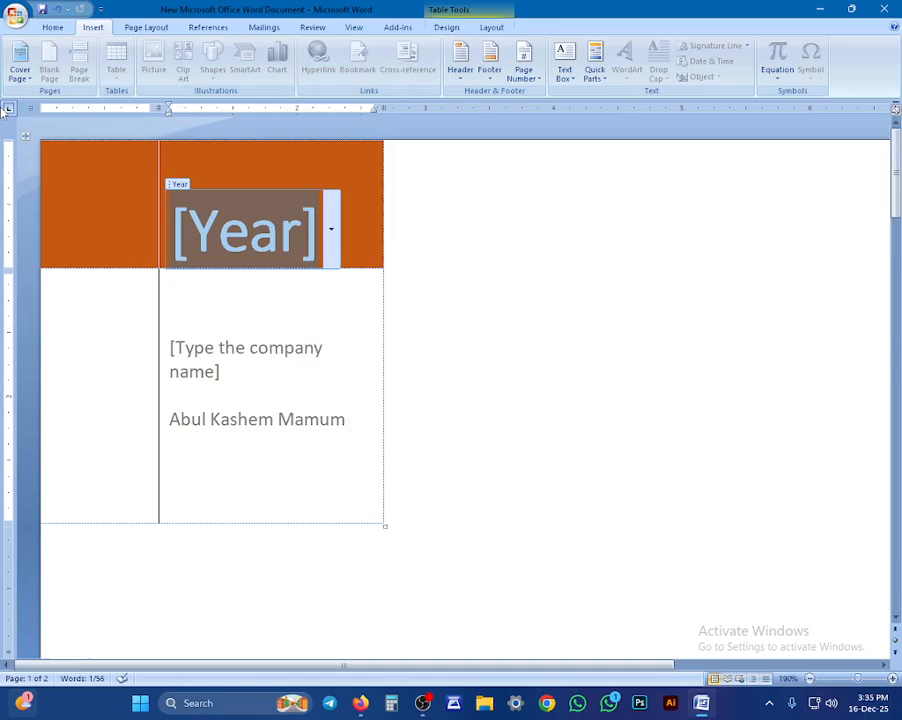
# Step: Try the Stacks cover page design and scroll through it
pyautogui.click(20, 62)
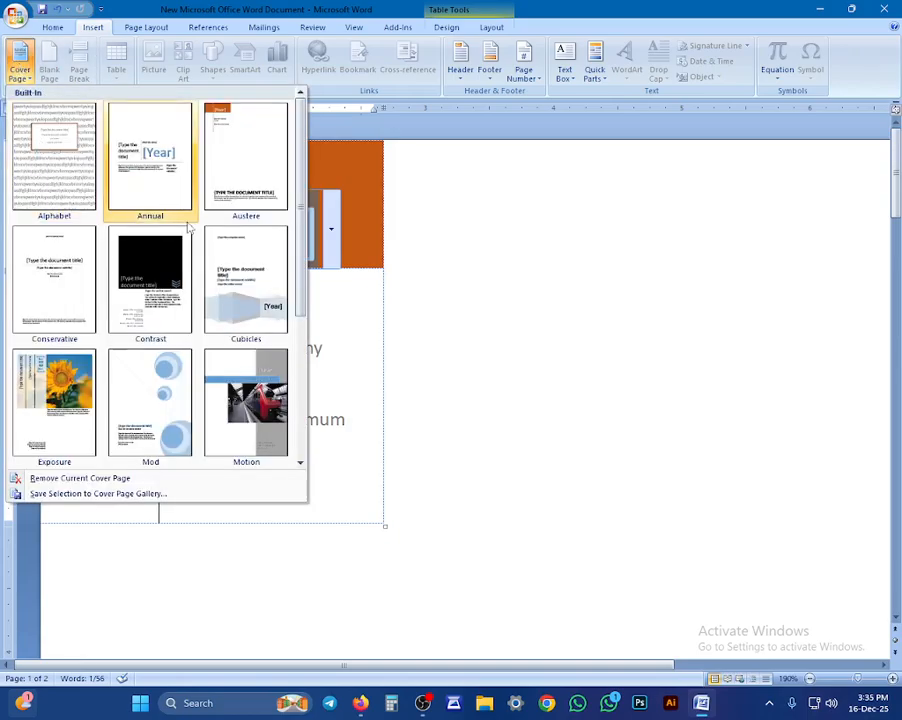
pyautogui.scroll(-2, 188, 240)
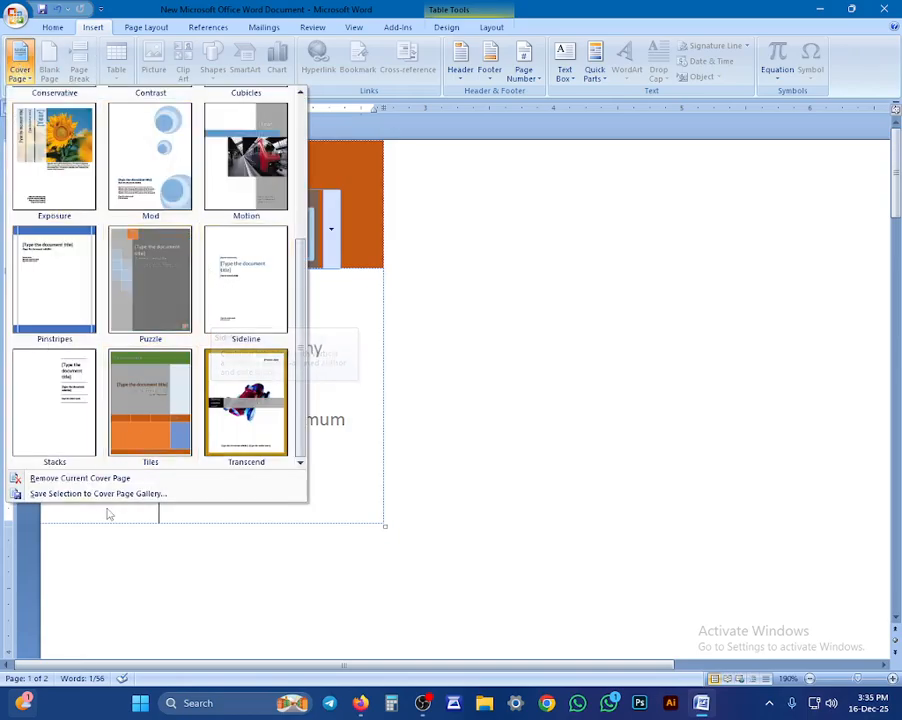
pyautogui.click(70, 400)
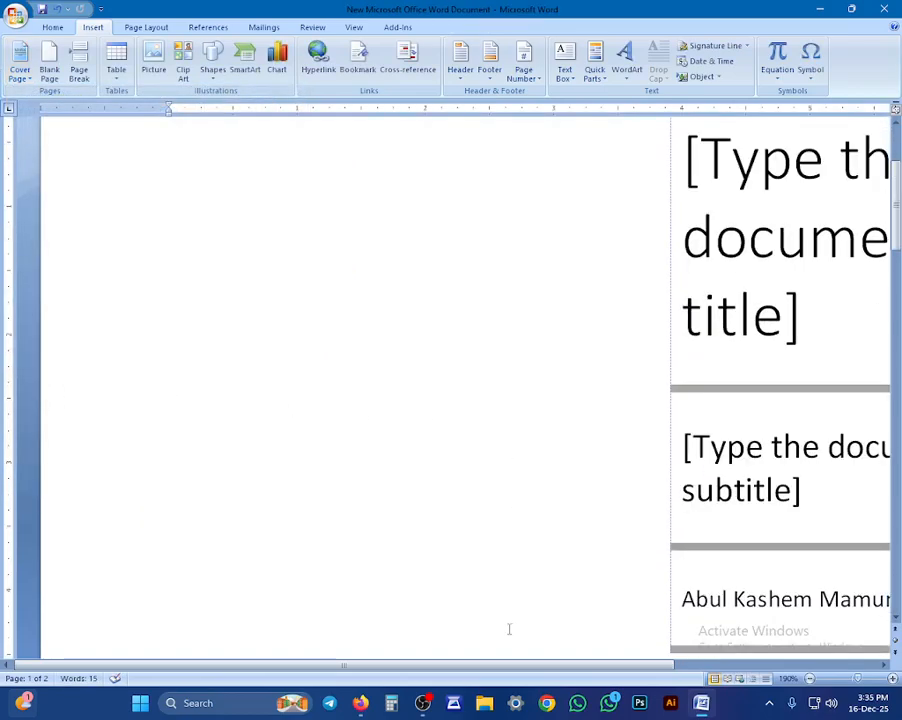
pyautogui.scroll(-5, 581, 589)
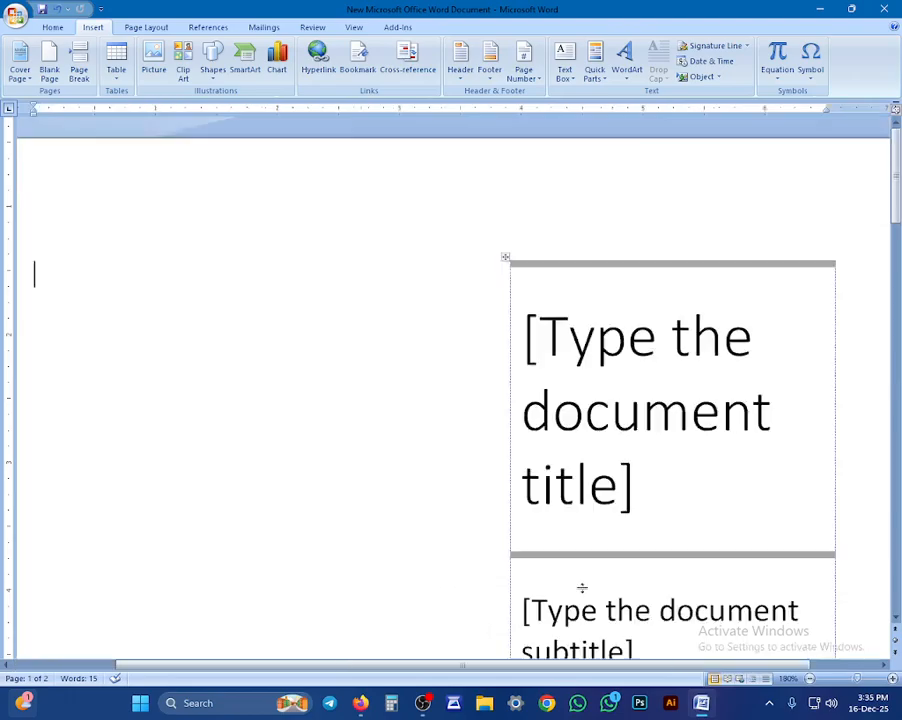
pyautogui.scroll(-3, 596, 588)
pyautogui.scroll(2, 589, 570)
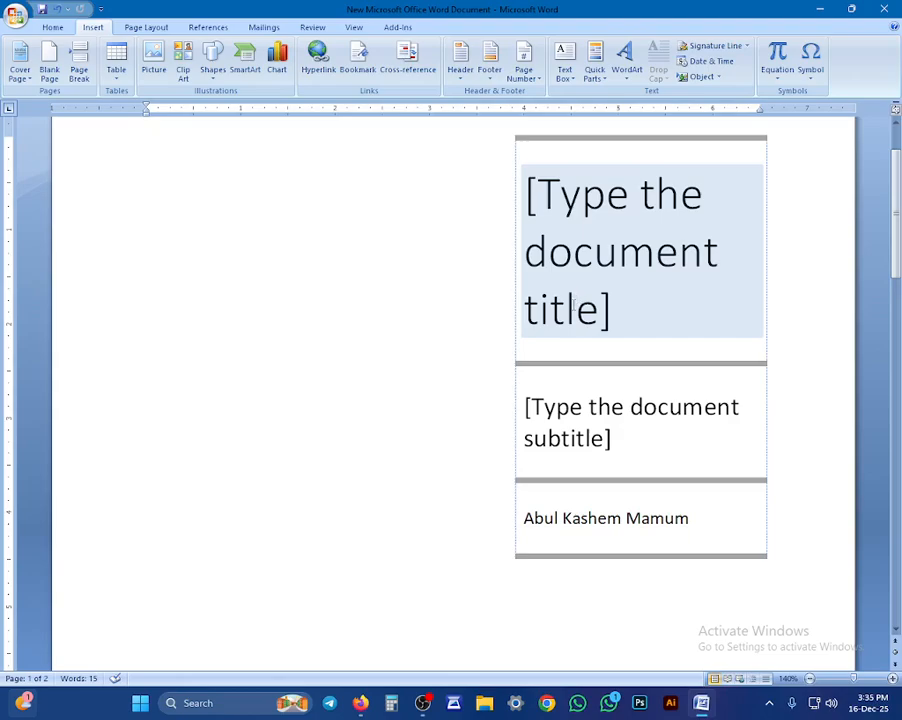
# Step: Apply the Motion cover page and select its grey author and date box
pyautogui.click(20, 62)
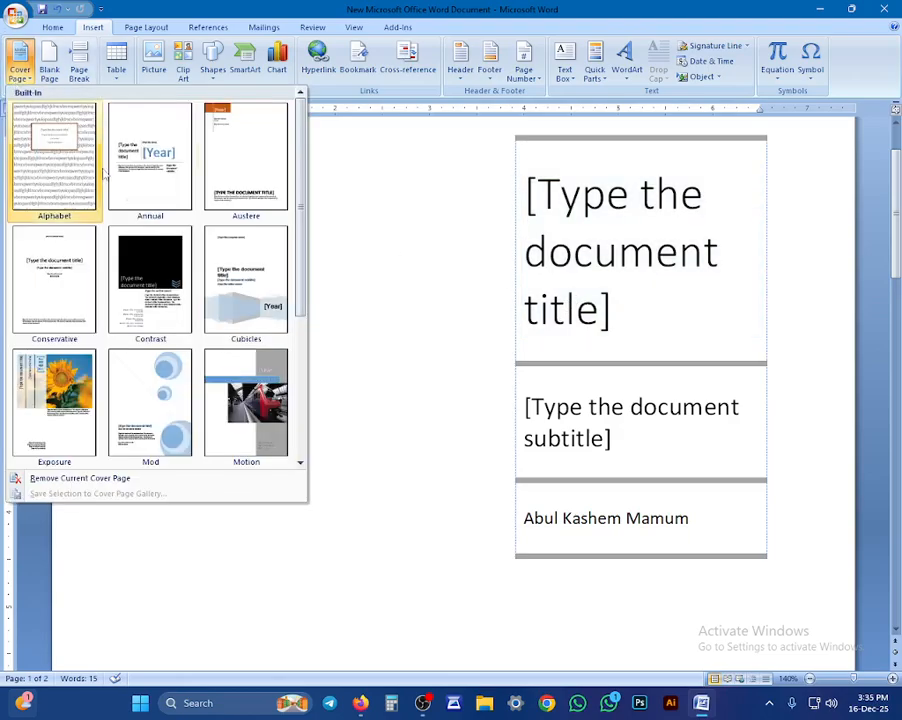
pyautogui.click(241, 366)
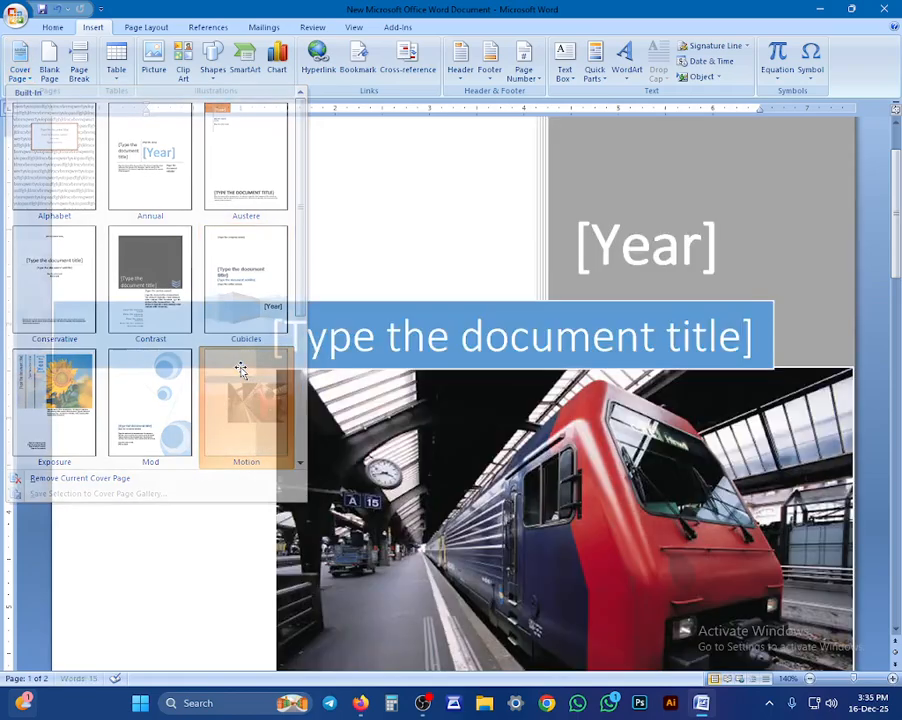
pyautogui.scroll(4, 456, 356)
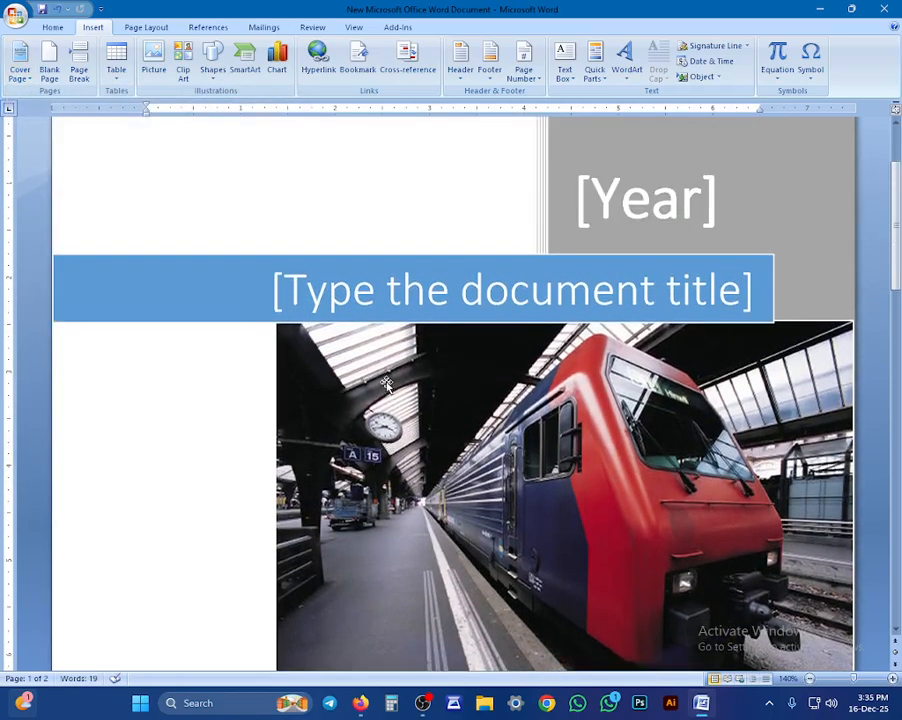
pyautogui.scroll(-8, 540, 353)
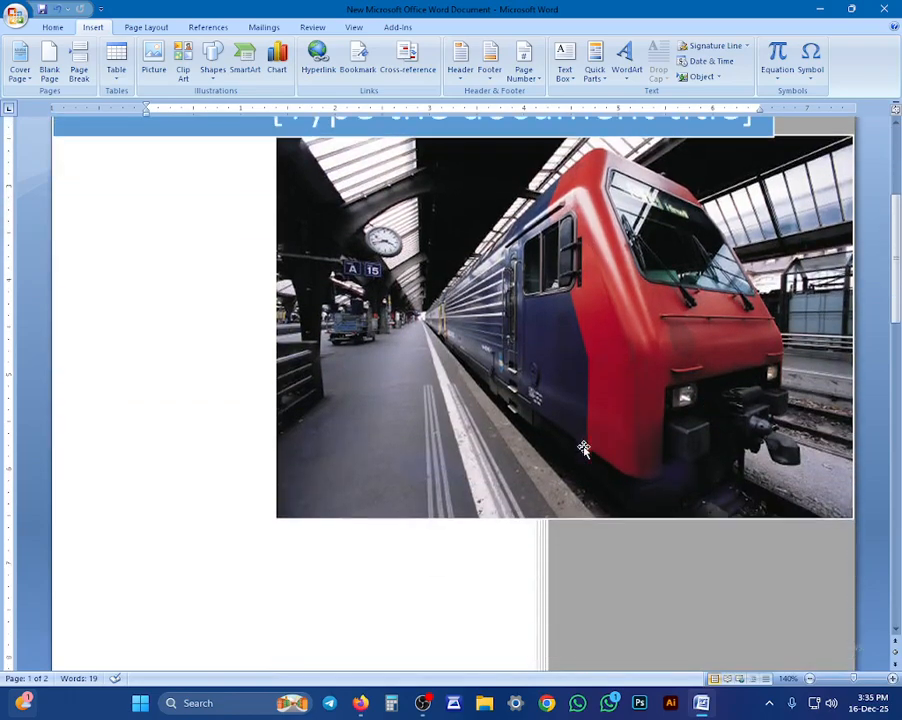
pyautogui.scroll(-5, 549, 567)
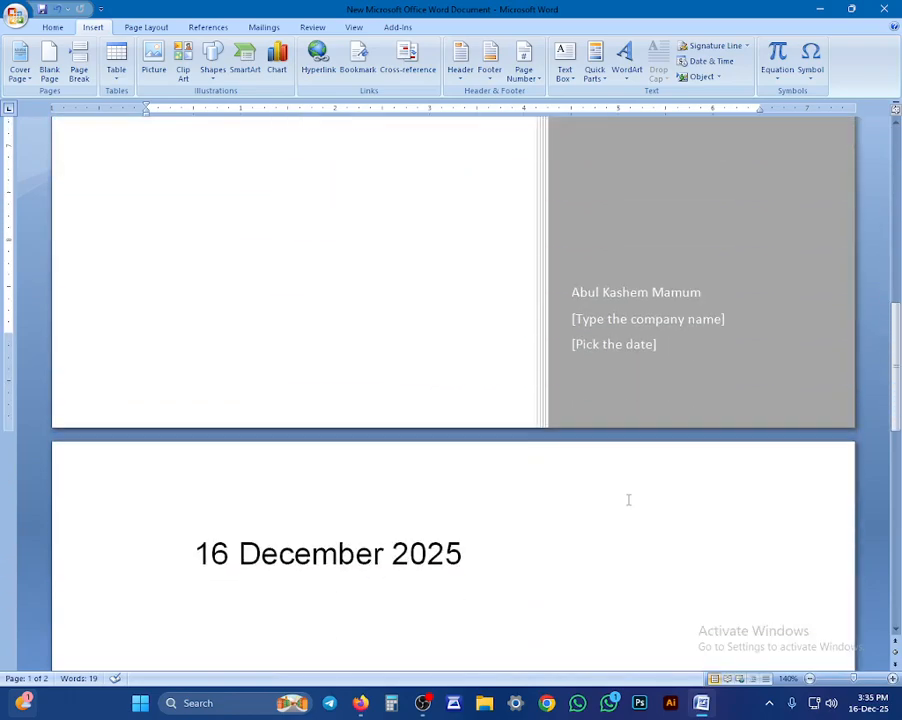
pyautogui.scroll(-2, 547, 459)
pyautogui.click(628, 258)
pyautogui.scroll(6, 632, 262)
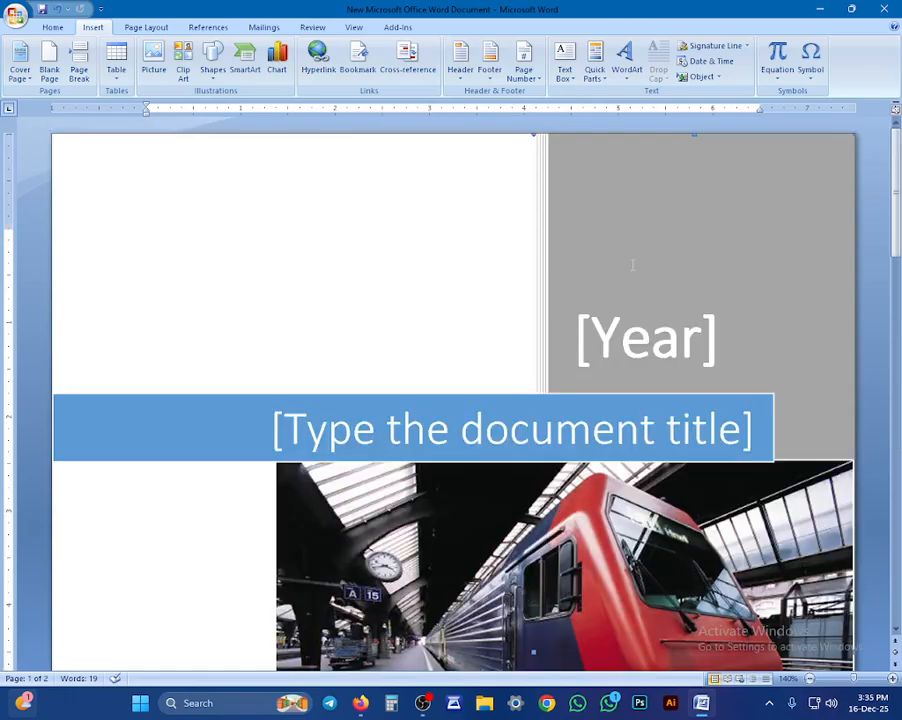
pyautogui.scroll(-3, 632, 265)
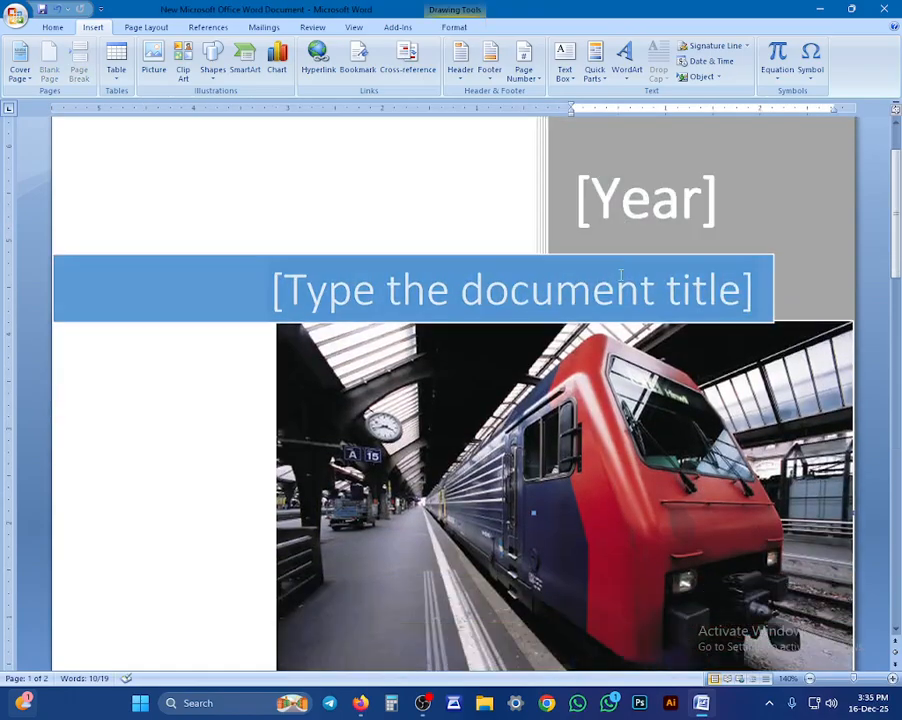
pyautogui.scroll(-3, 350, 245)
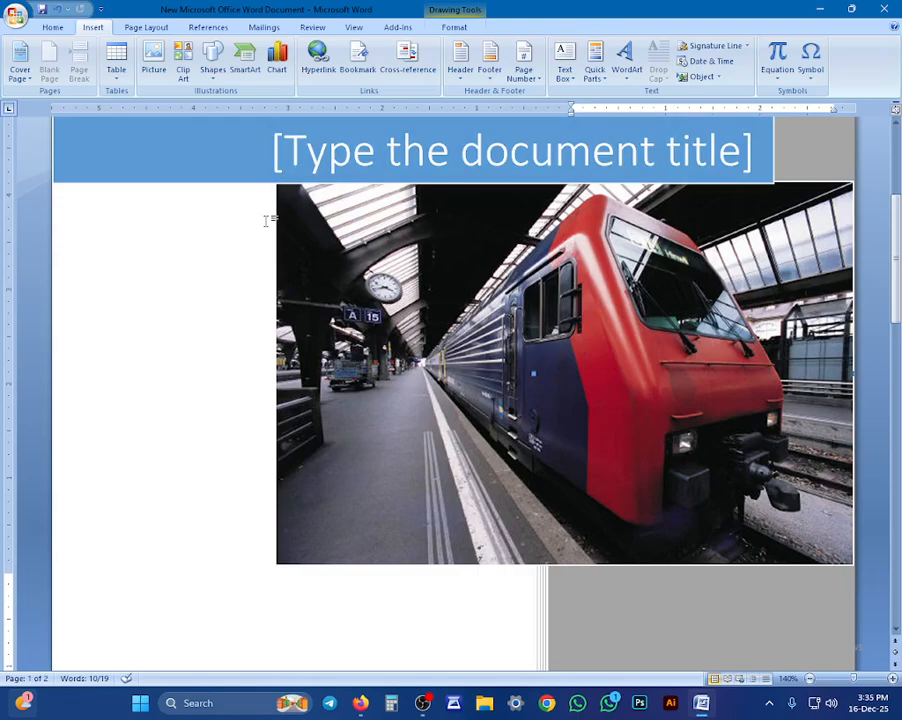
# Step: Open More Symbols to show Segoe UI Symbol's Extended Characters – Plane 1 set
pyautogui.scroll(-3, 266, 220)
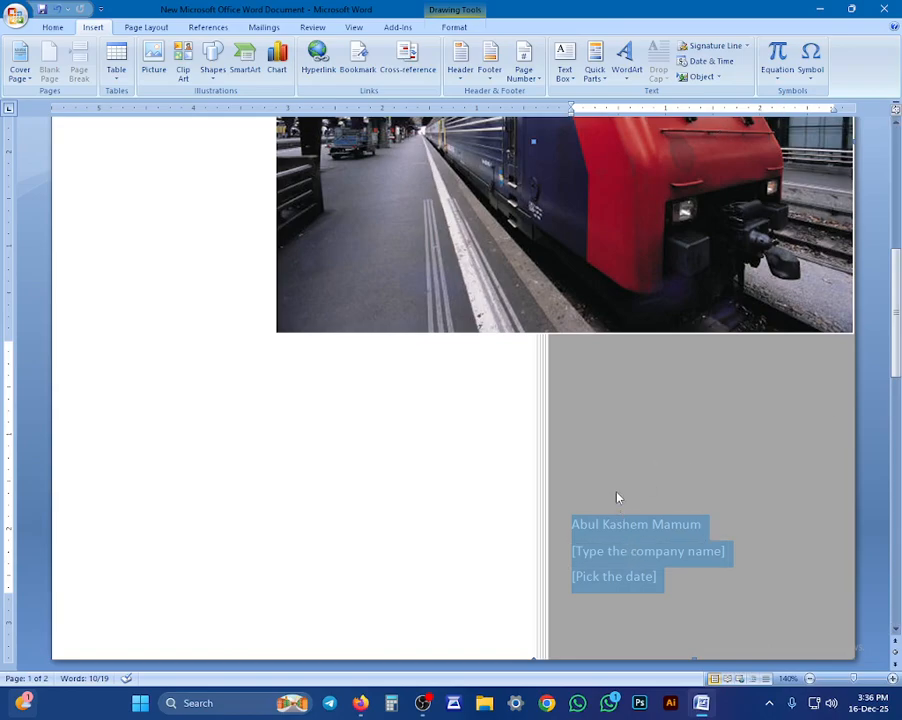
pyautogui.click(811, 66)
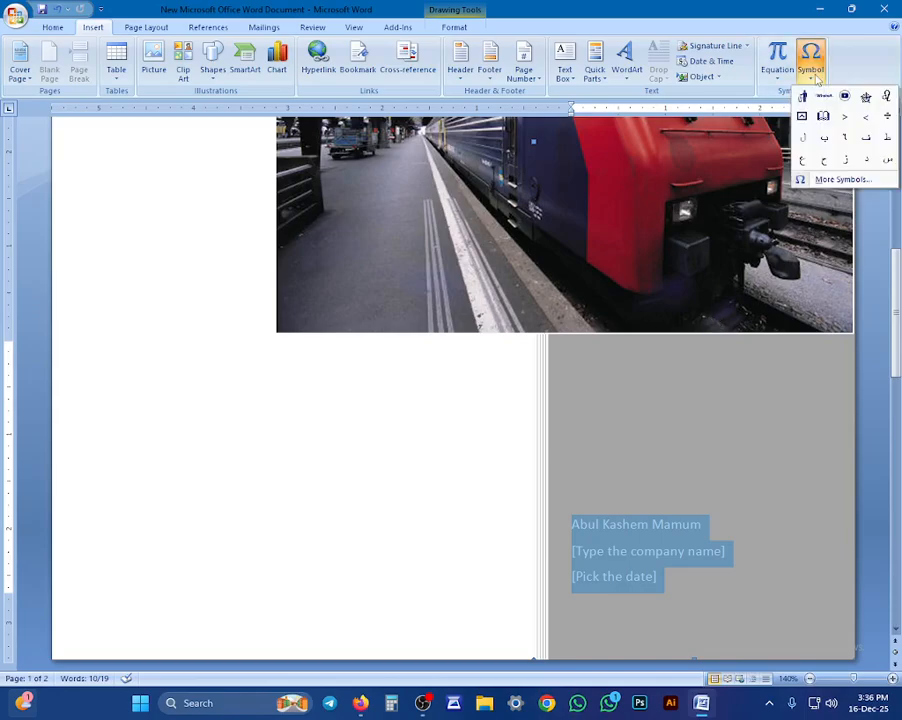
pyautogui.click(805, 179)
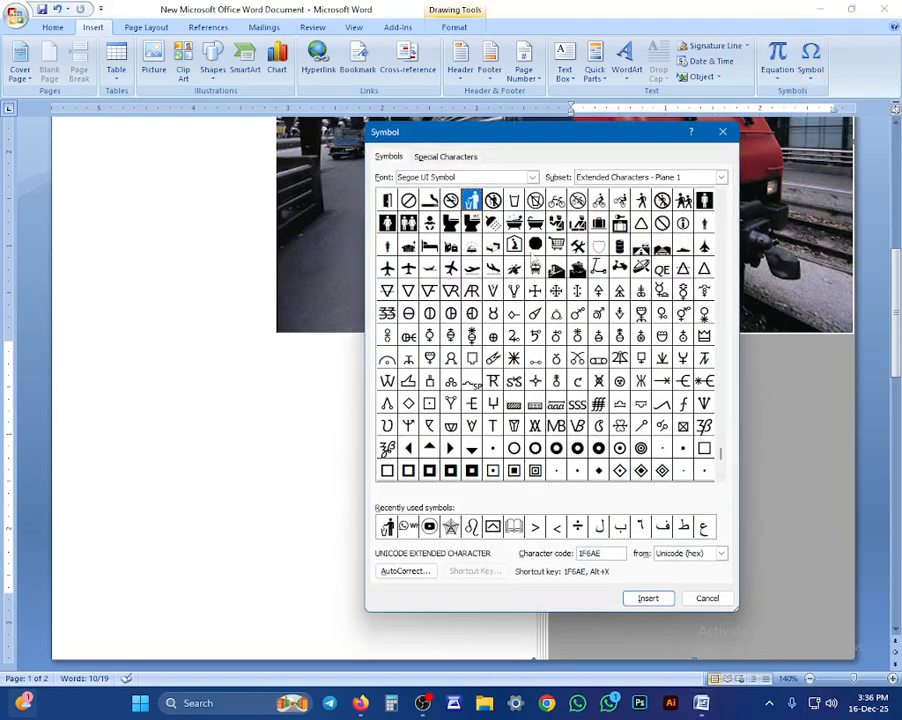
pyautogui.click(724, 196)
pyautogui.click(724, 196)
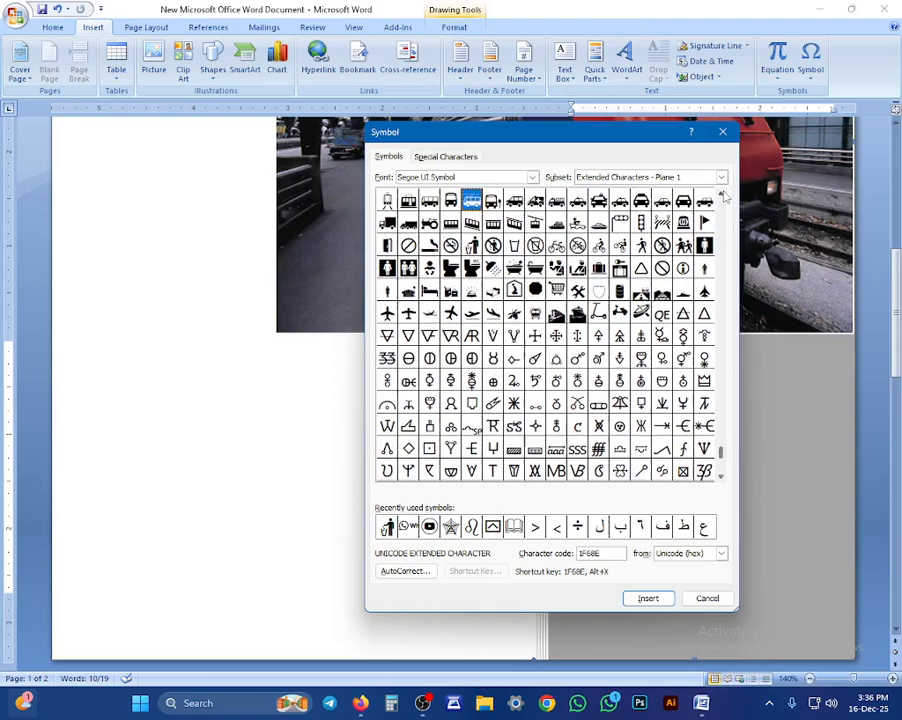
pyautogui.click(724, 196)
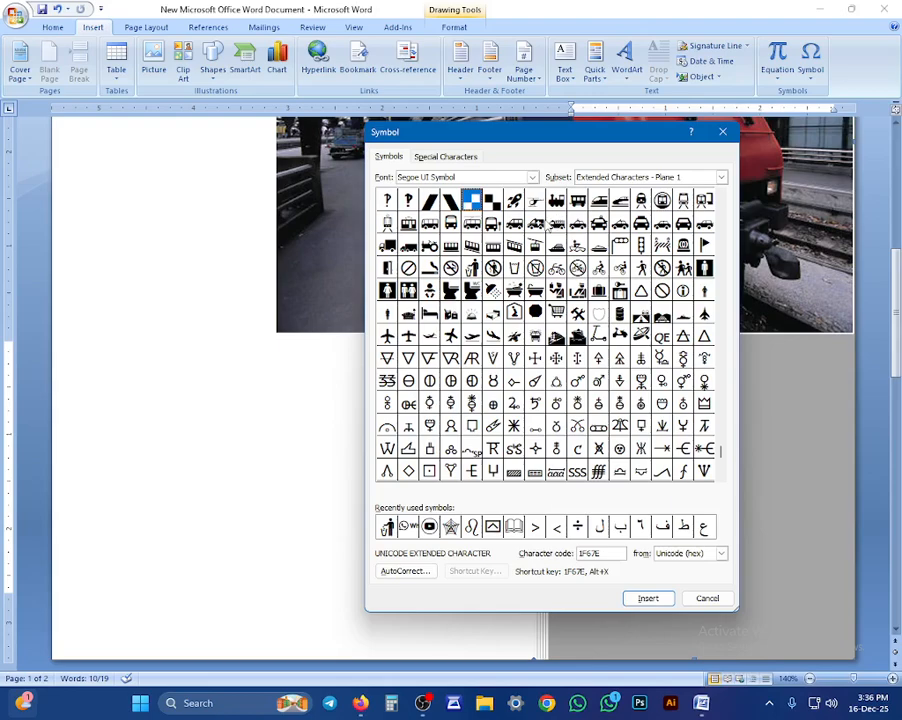
pyautogui.click(450, 223)
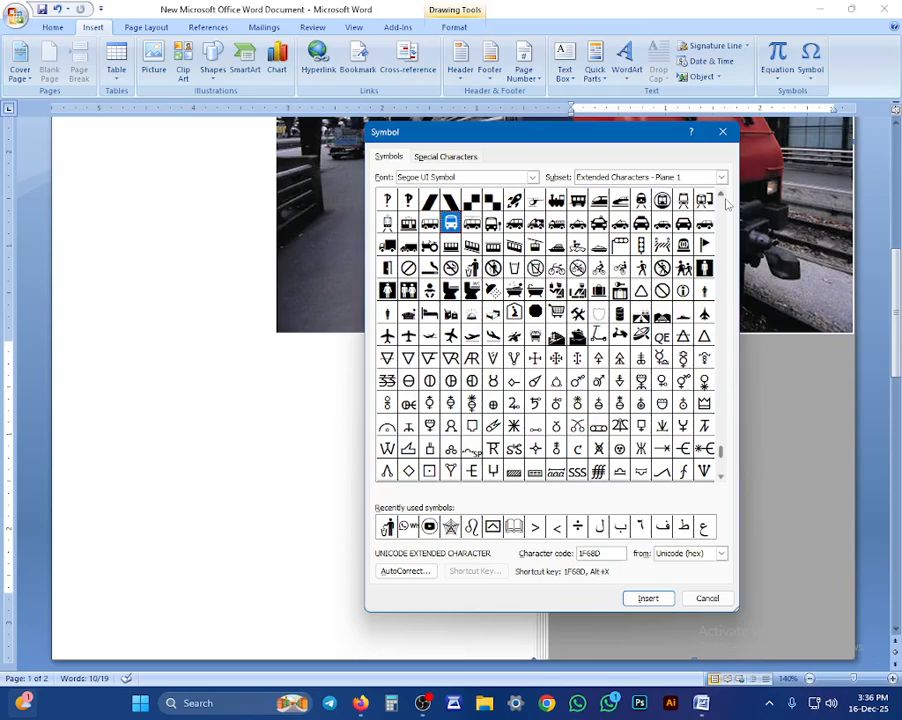
pyautogui.scroll(4, 727, 203)
pyautogui.scroll(5, 727, 203)
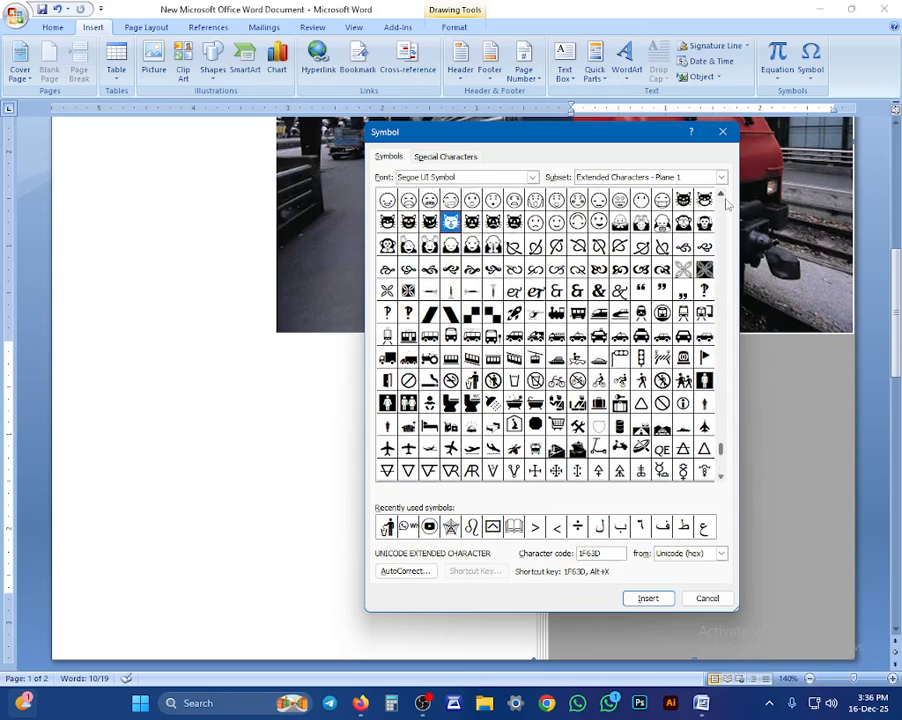
pyautogui.scroll(1, 727, 203)
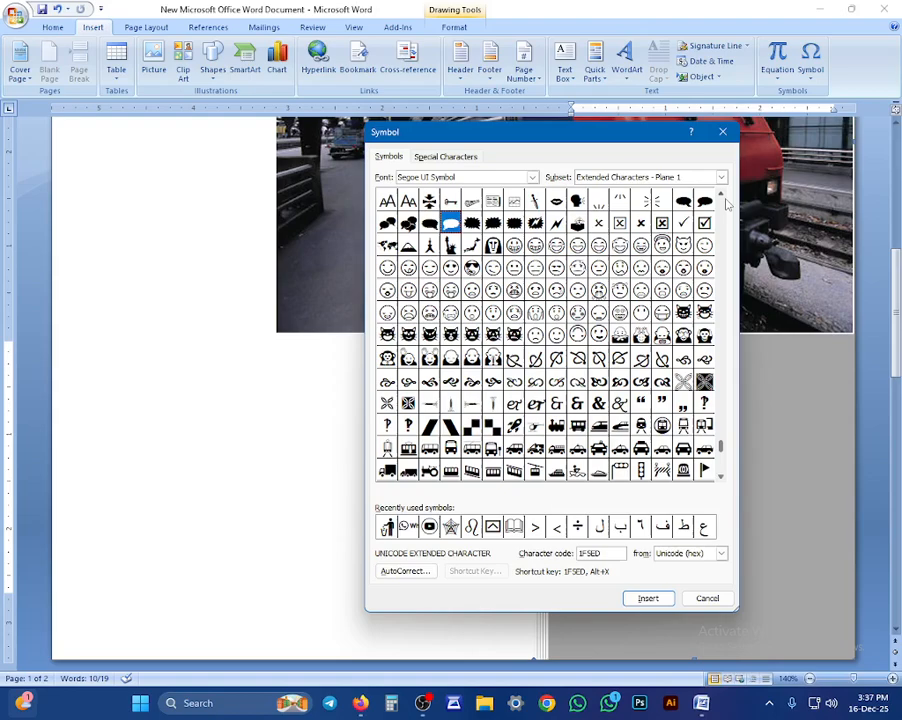
pyautogui.click(471, 222)
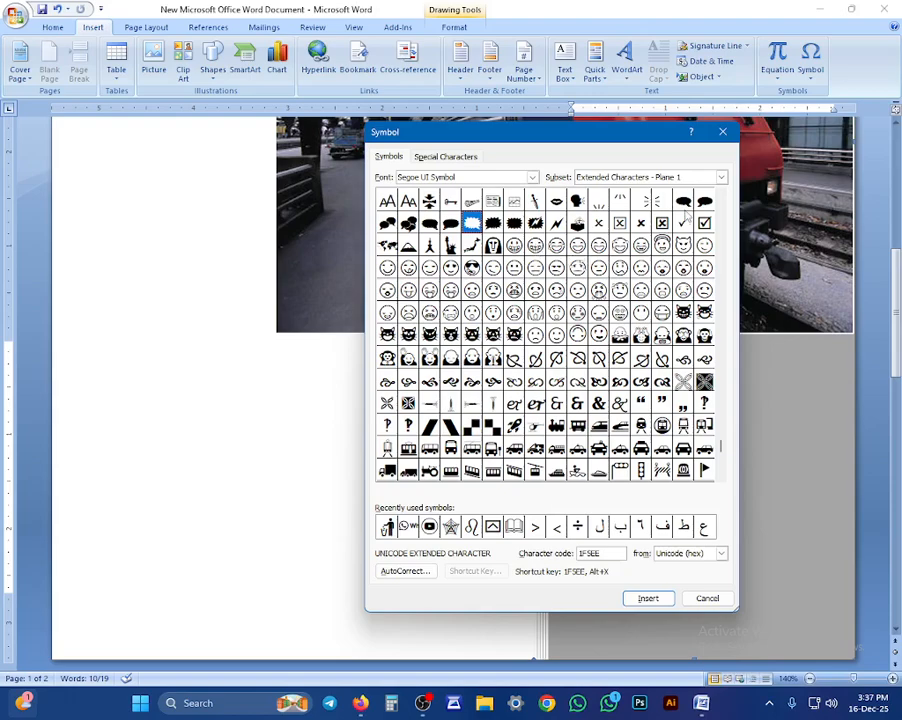
pyautogui.click(725, 205)
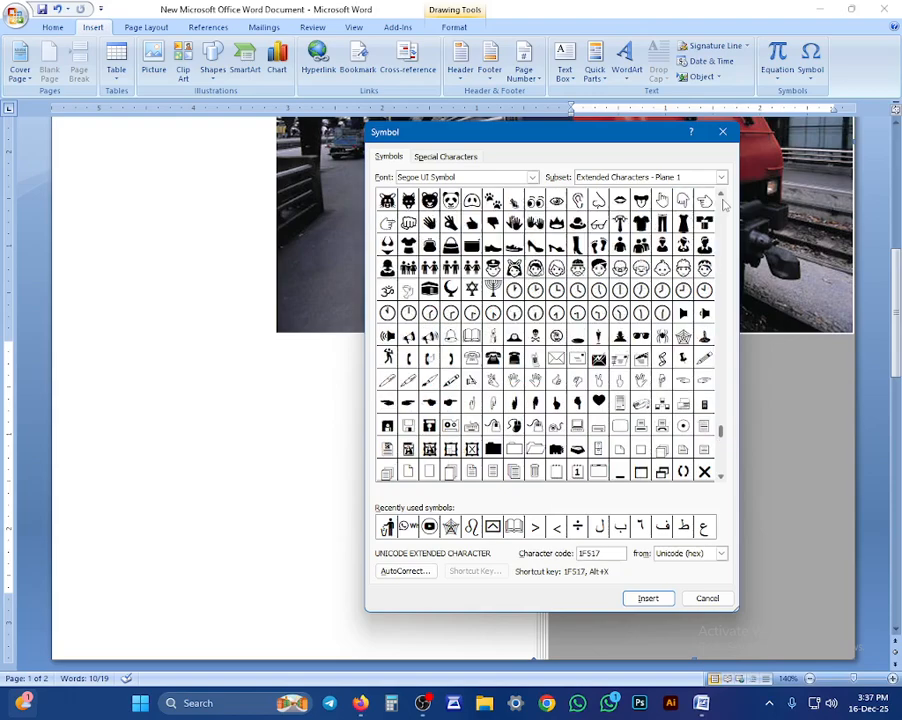
pyautogui.click(683, 200)
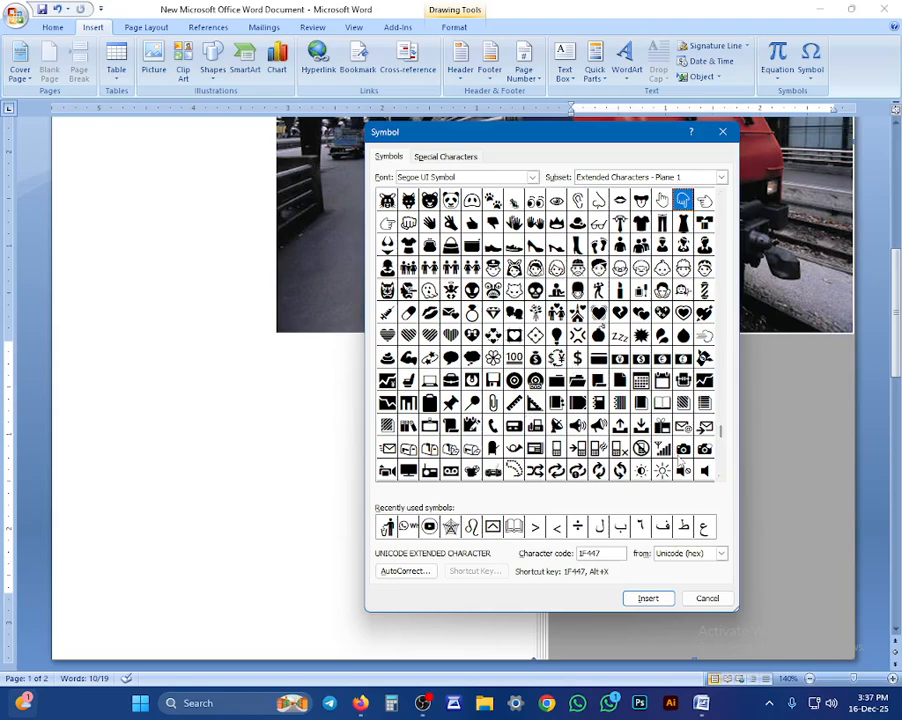
pyautogui.click(720, 464)
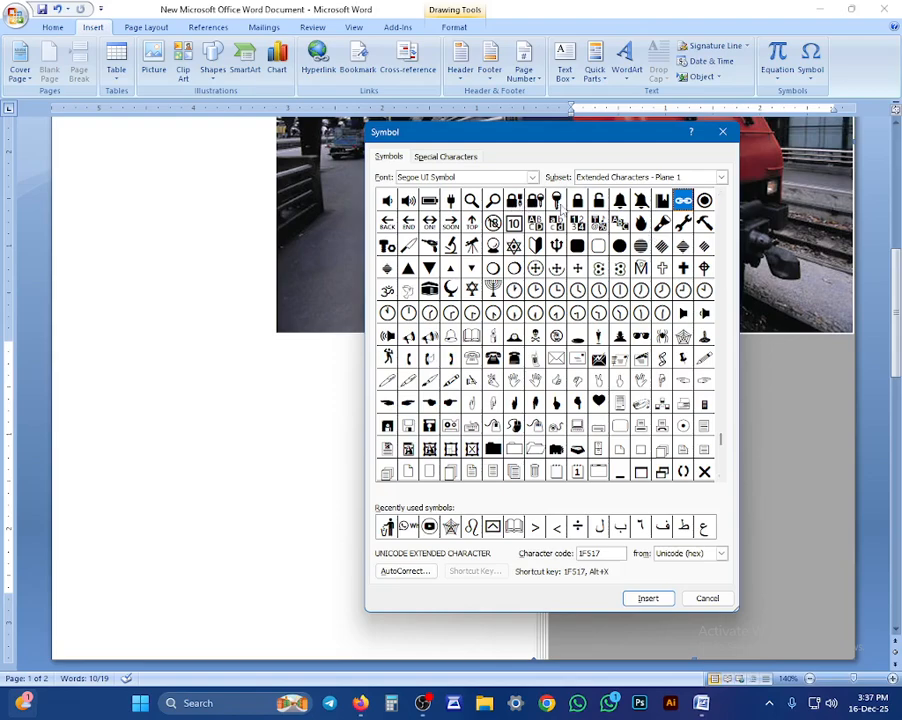
pyautogui.click(720, 196)
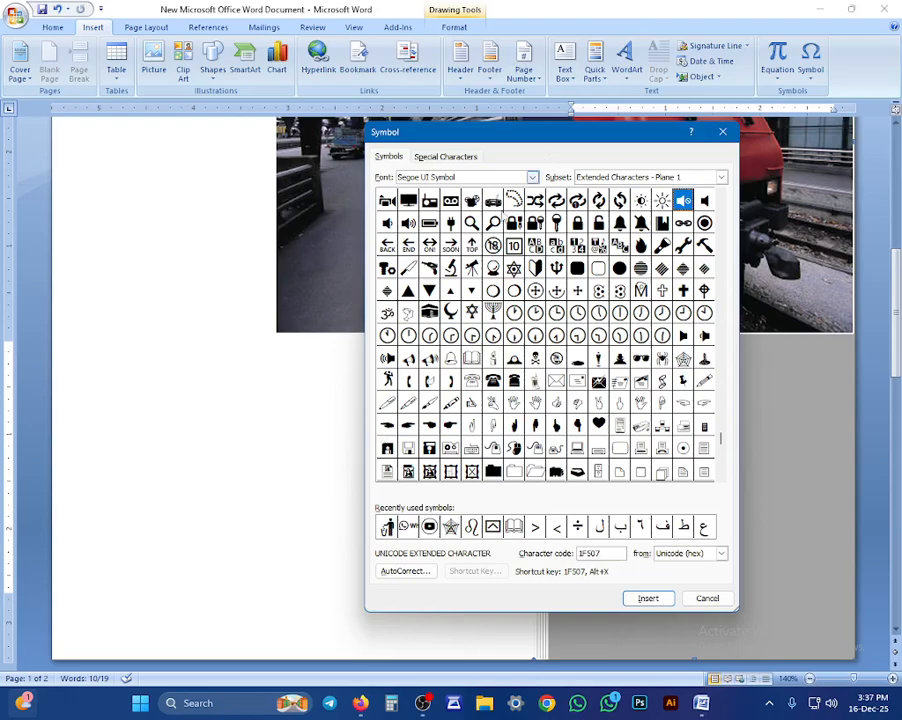
pyautogui.click(726, 198)
pyautogui.click(726, 198)
pyautogui.click(726, 198)
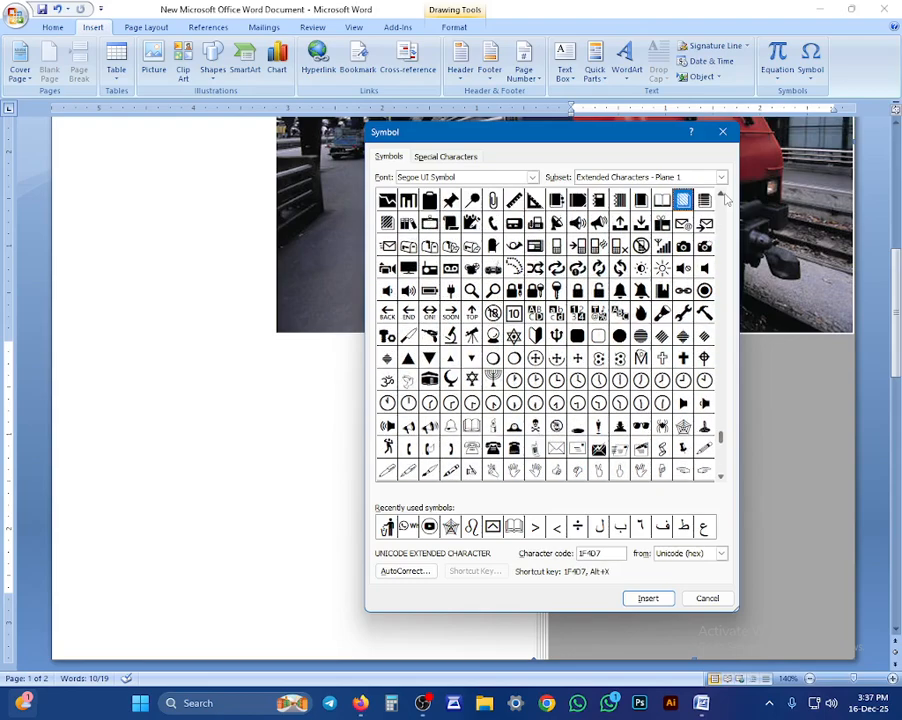
pyautogui.click(726, 198)
pyautogui.click(727, 199)
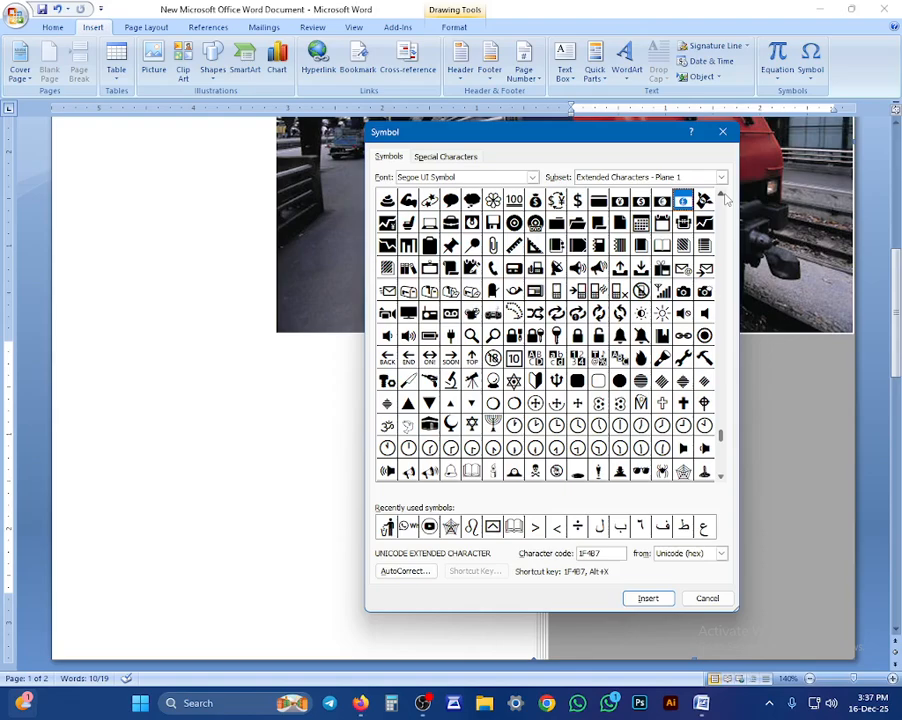
pyautogui.click(726, 198)
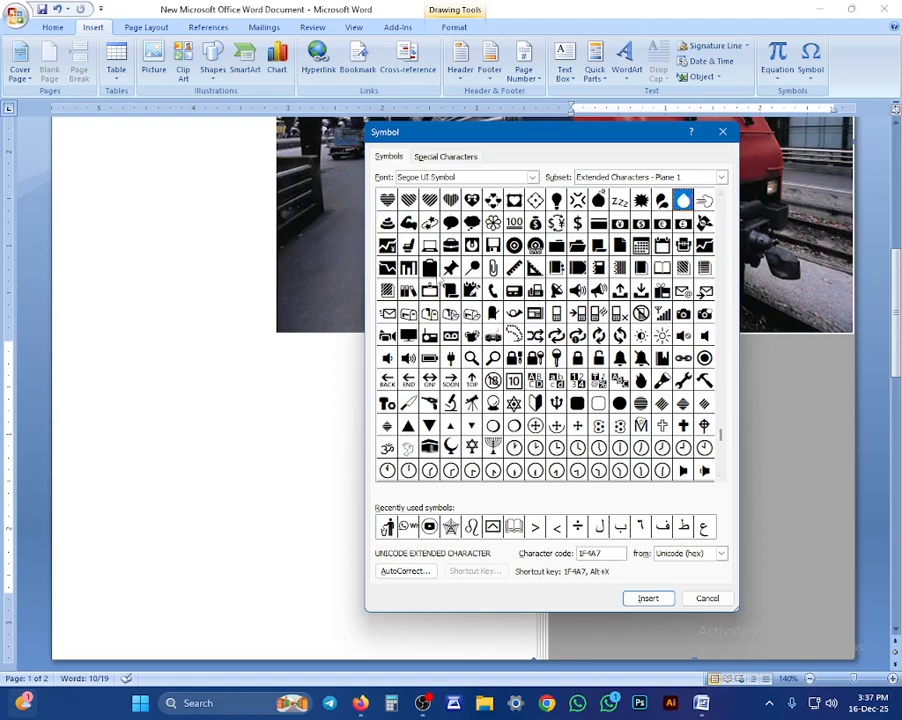
pyautogui.click(721, 480)
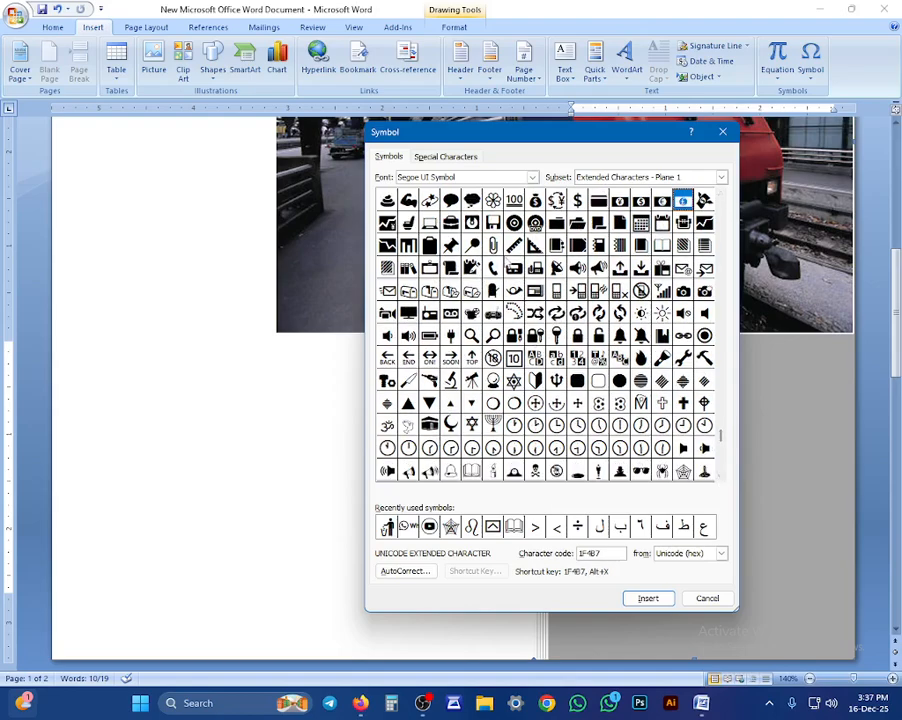
pyautogui.click(535, 200)
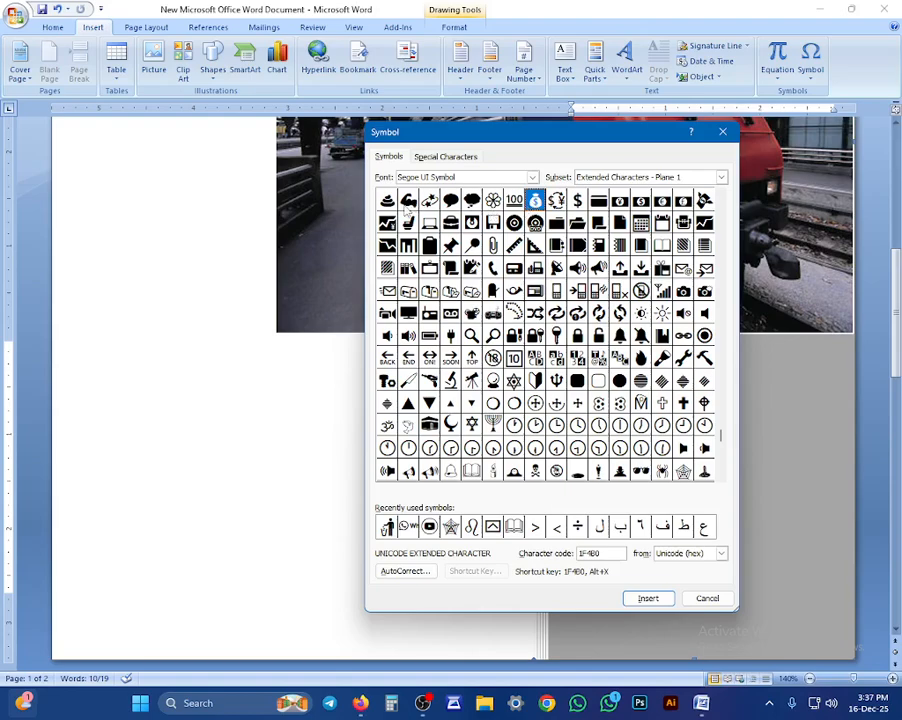
pyautogui.click(408, 200)
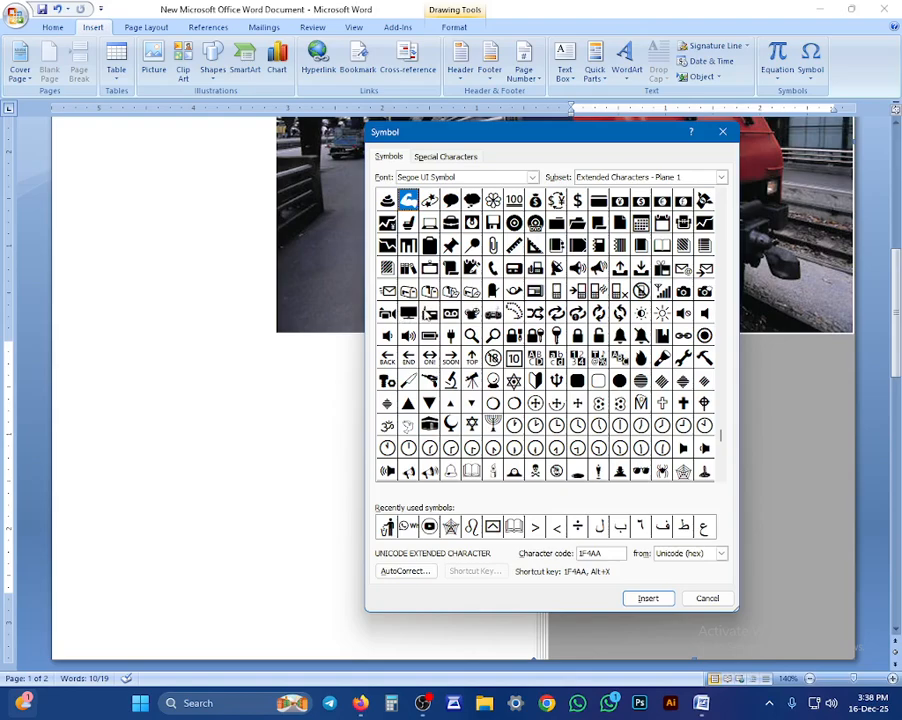
# Step: Browse the Yijing Hexagram, Enclosed CJK, CJK Symbols, Supplemental Punctuation and Coptic subsets
pyautogui.click(721, 178)
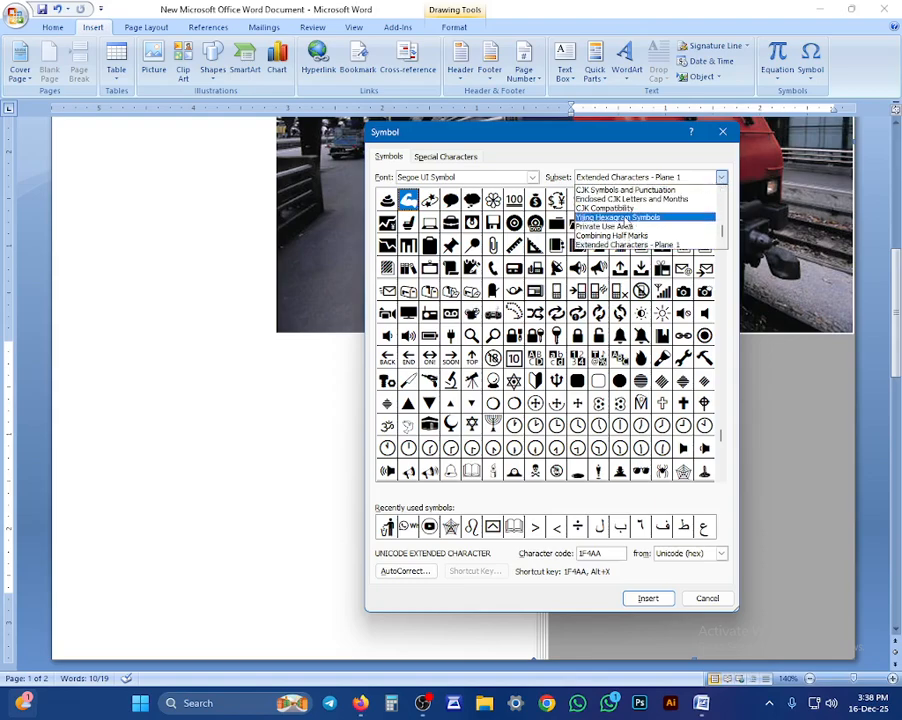
pyautogui.click(625, 217)
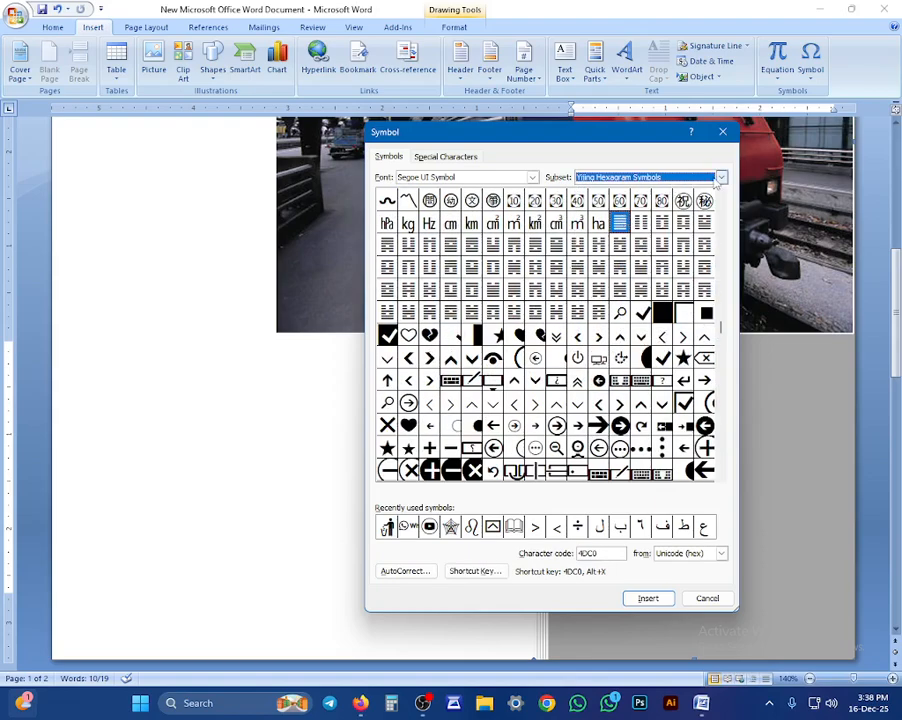
pyautogui.click(699, 178)
pyautogui.click(627, 199)
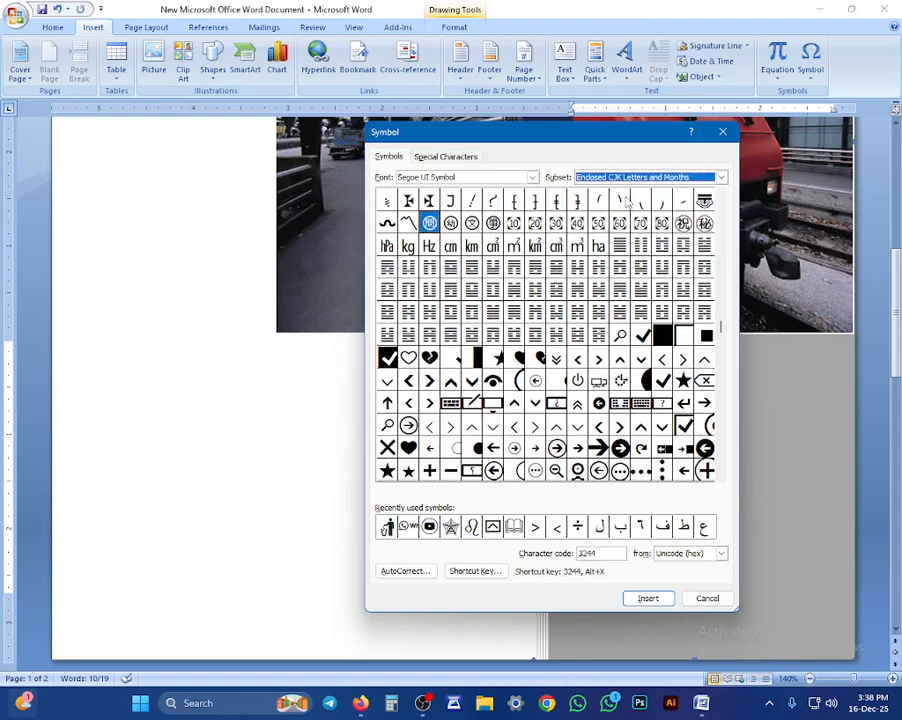
pyautogui.click(713, 176)
pyautogui.click(652, 190)
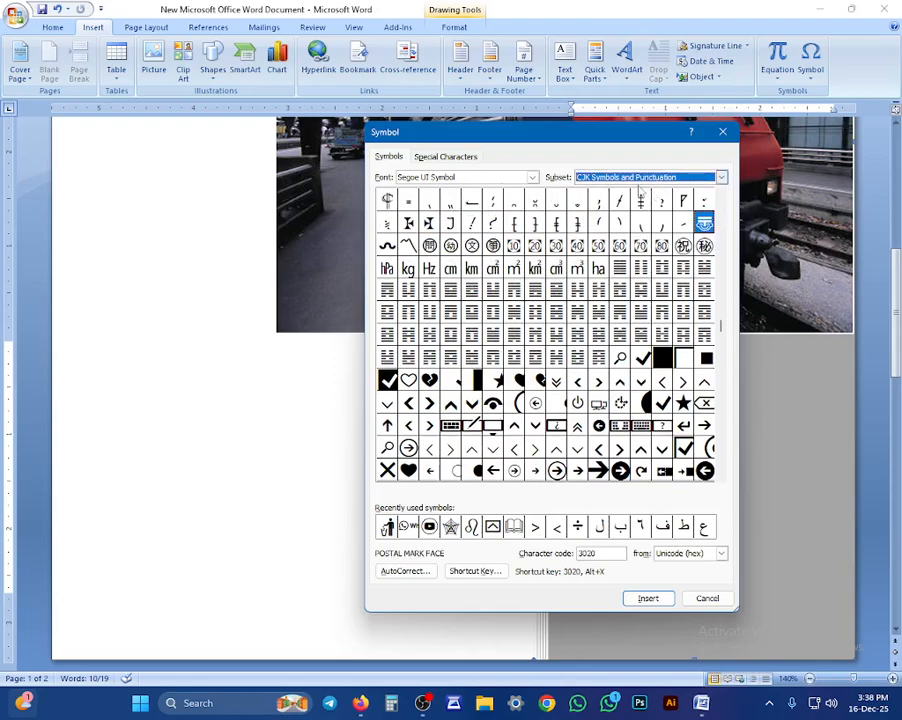
pyautogui.click(700, 178)
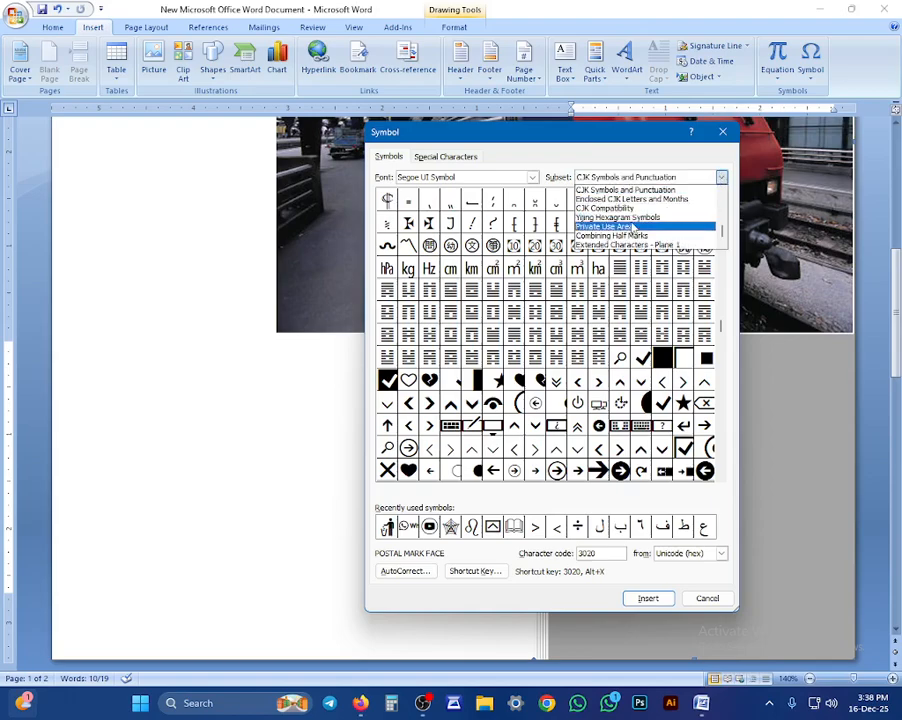
pyautogui.scroll(1, 632, 233)
pyautogui.click(615, 198)
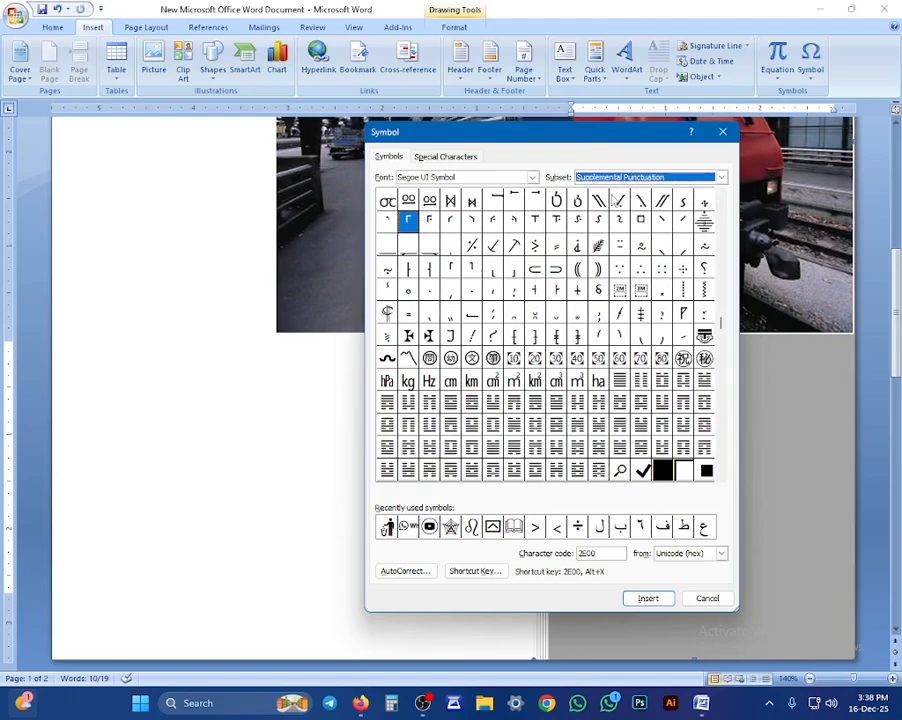
pyautogui.click(628, 177)
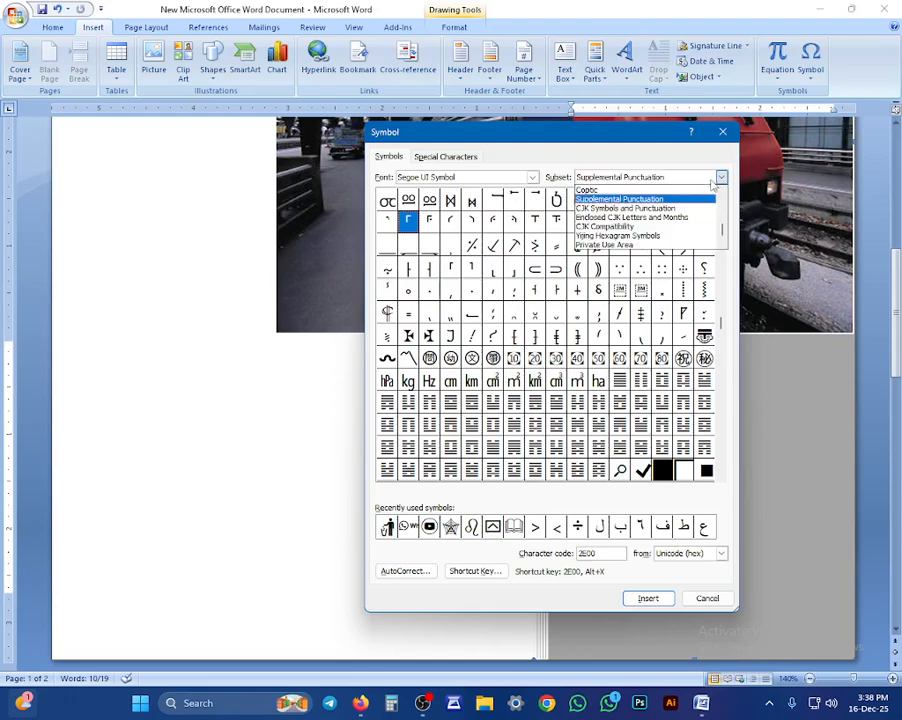
pyautogui.click(630, 190)
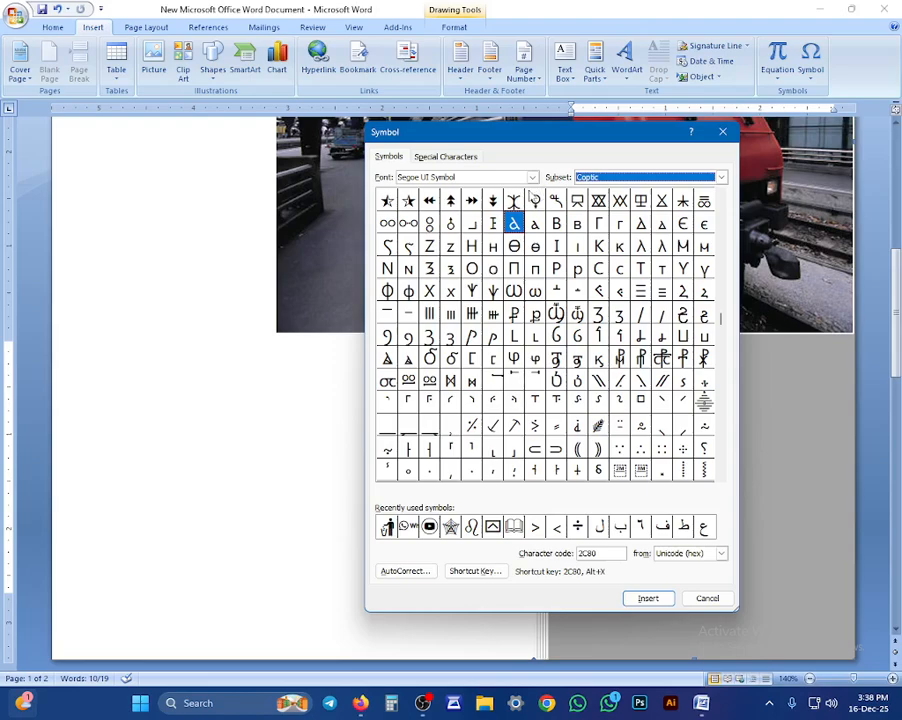
# Step: Change the Symbol dialog font to Robot Crush, then to Roundkey
pyautogui.click(532, 177)
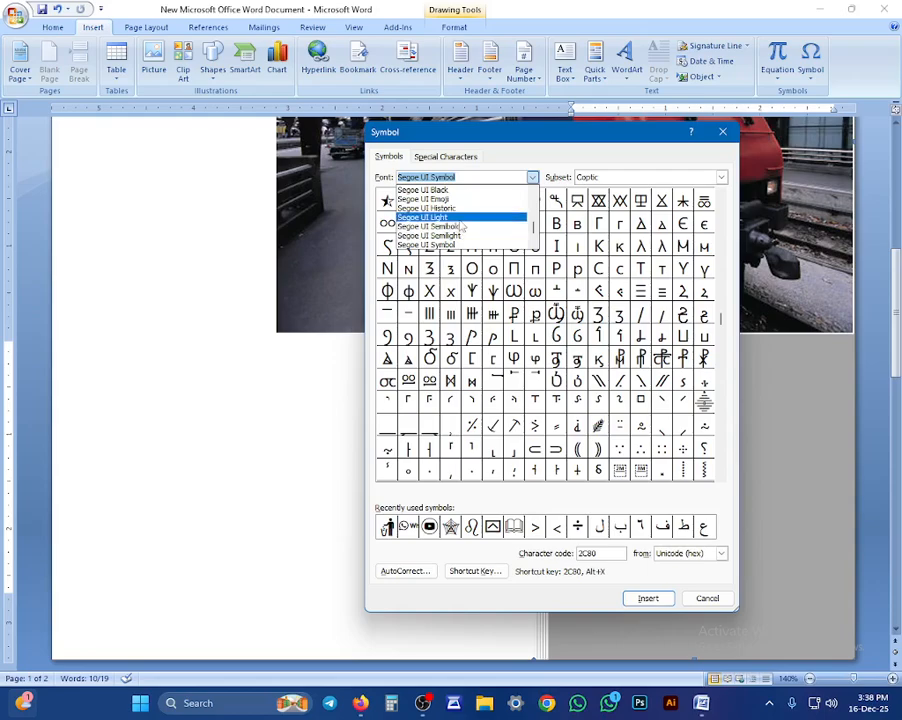
pyautogui.write('RO')
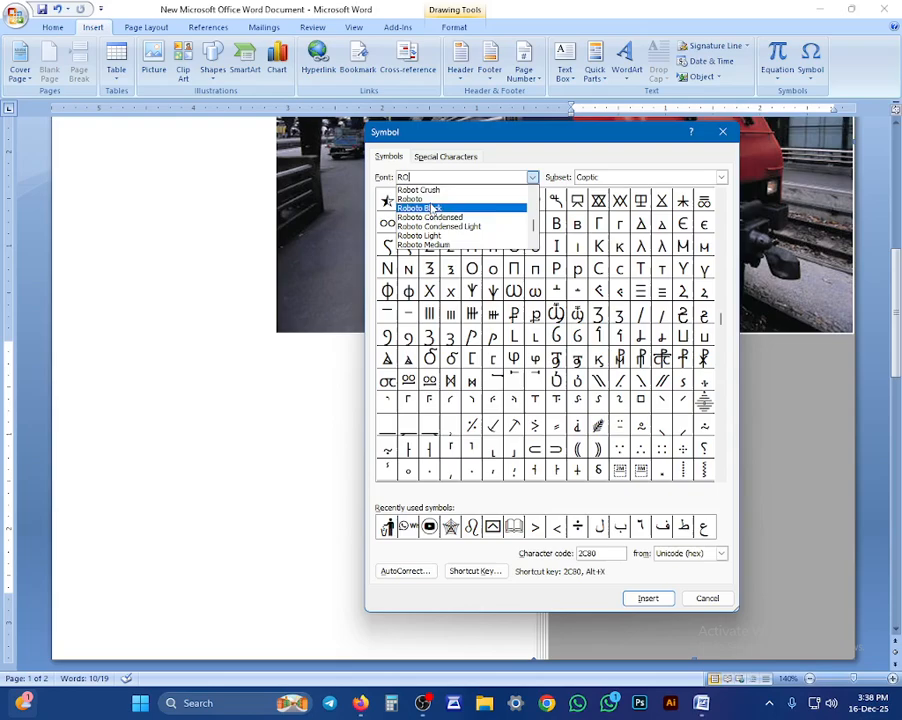
pyautogui.press('Return')
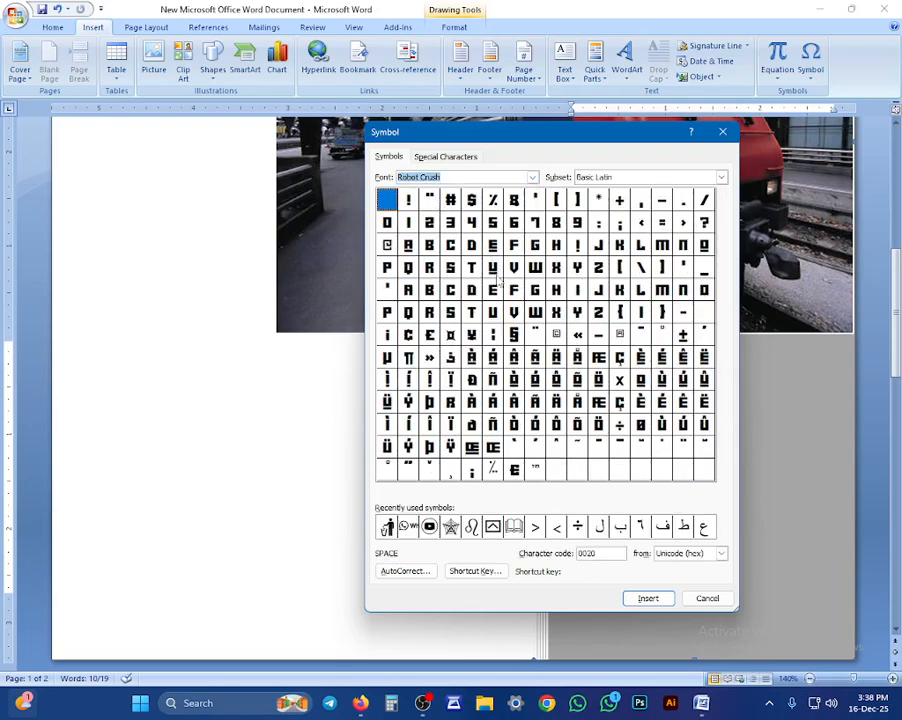
pyautogui.click(474, 177)
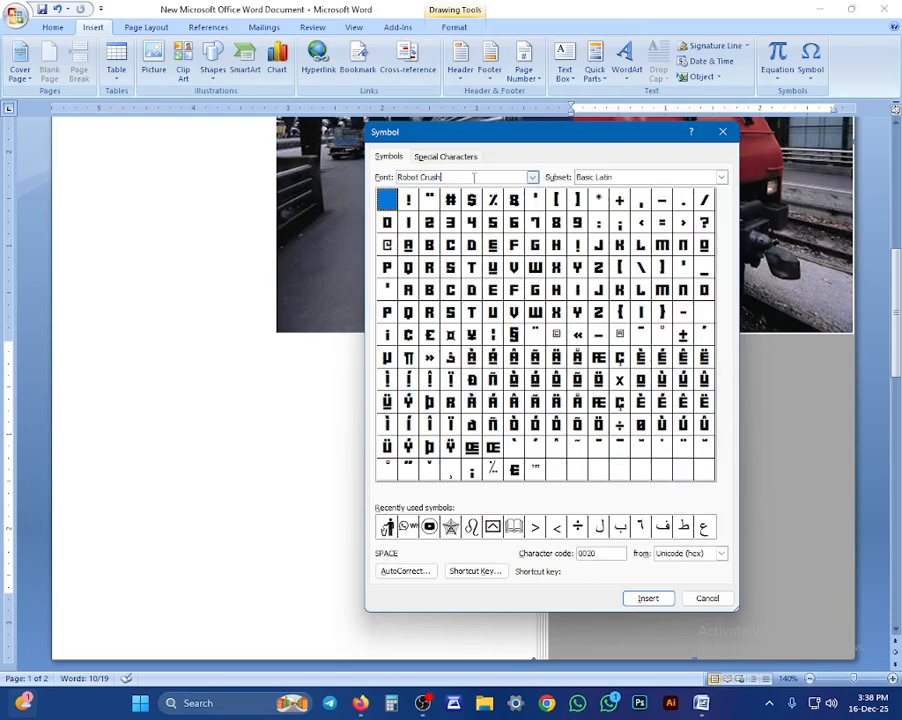
pyautogui.doubleClick(474, 178)
pyautogui.write('ROUNDKEY')
pyautogui.press('Tab')
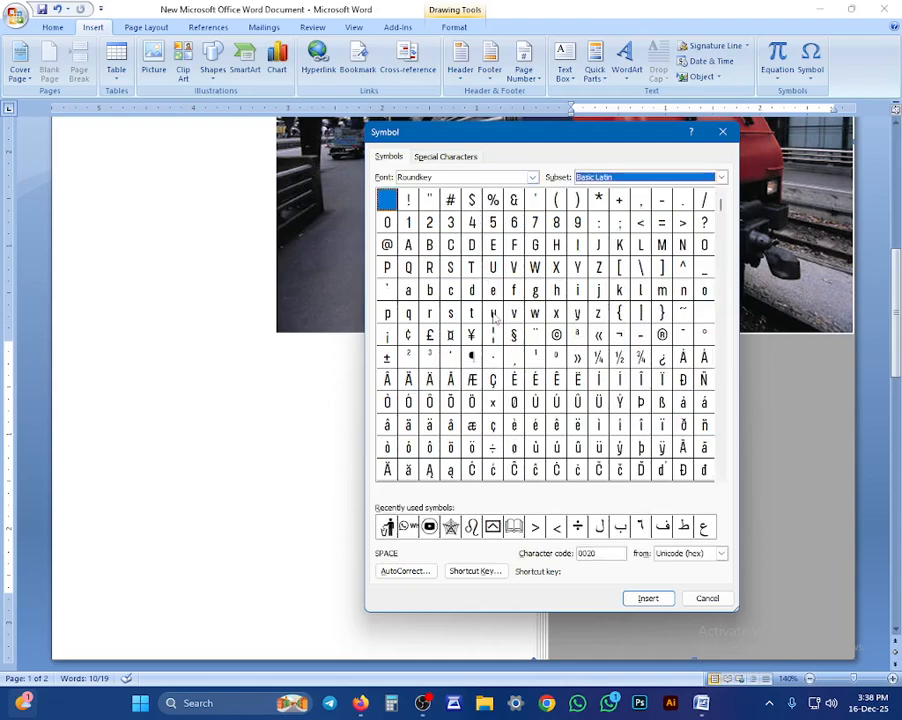
# Step: Browse Roundkey's Latin-1, Latin Extended-A, Spacing Modifier and Greek subsets, selecting the leftwards arrow
pyautogui.click(719, 177)
pyautogui.click(650, 201)
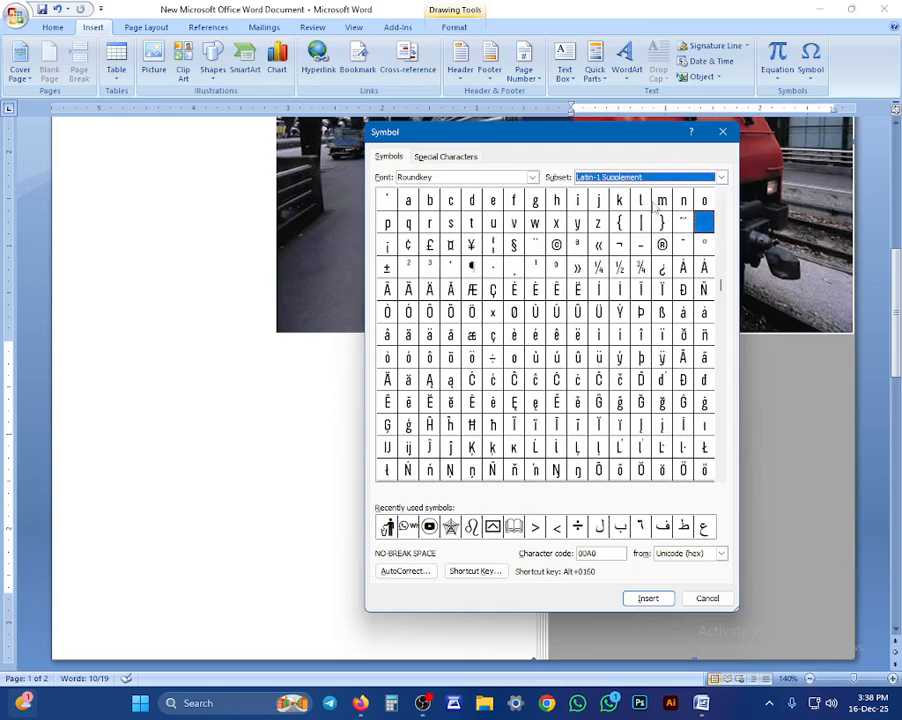
pyautogui.click(720, 178)
pyautogui.click(641, 210)
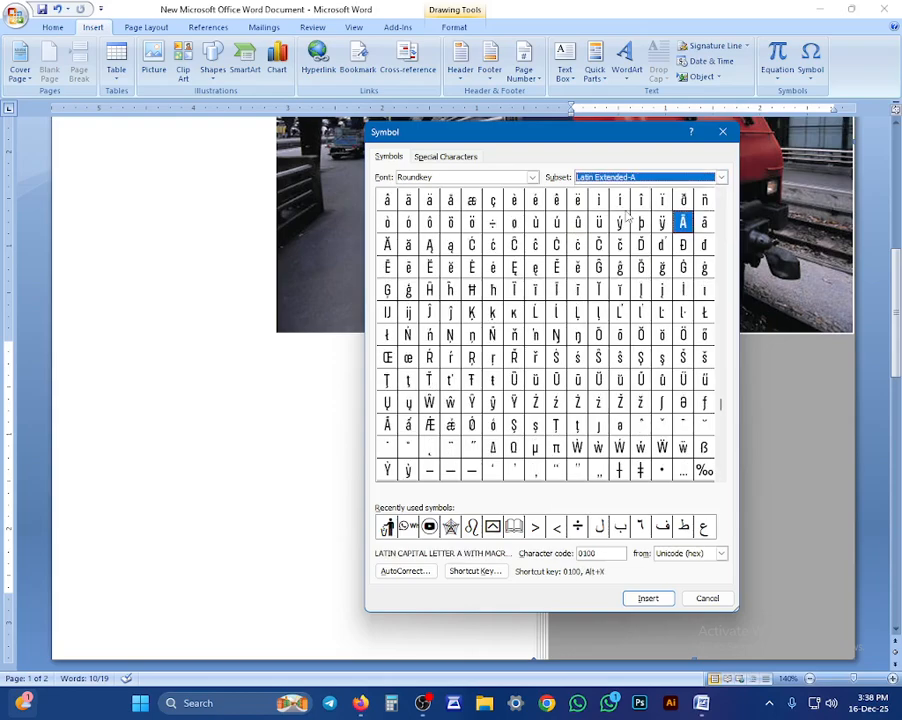
pyautogui.click(721, 179)
pyautogui.click(638, 236)
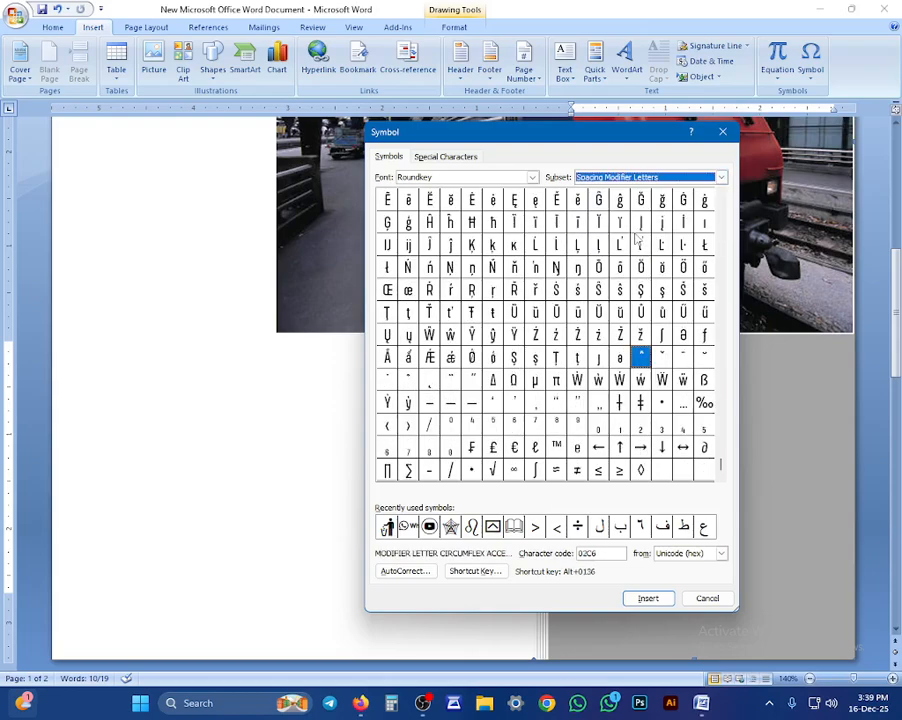
pyautogui.click(721, 178)
pyautogui.click(603, 245)
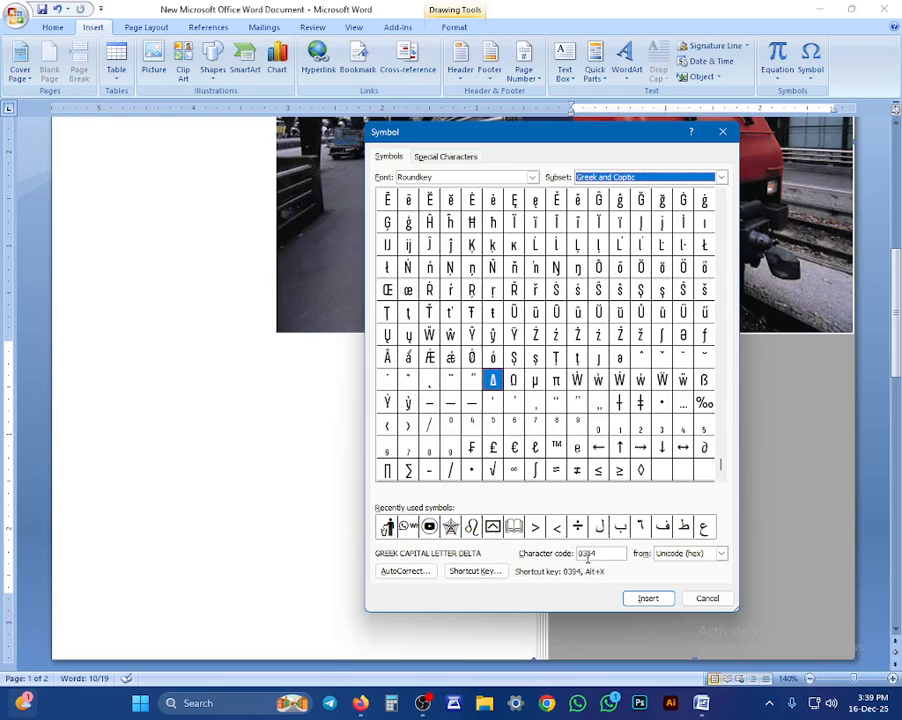
pyautogui.click(591, 454)
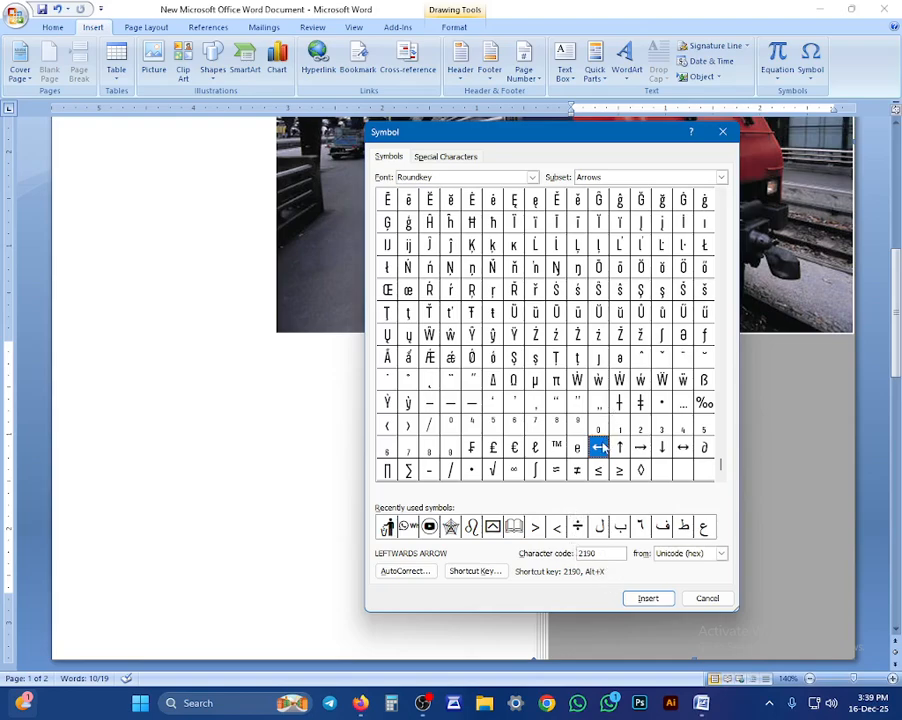
# Step: Change the font to Arabic Transparent, then BanglaOMR, and show its Bengali subset
pyautogui.click(445, 176)
pyautogui.write('ARABIC')
pyautogui.press('Tab')
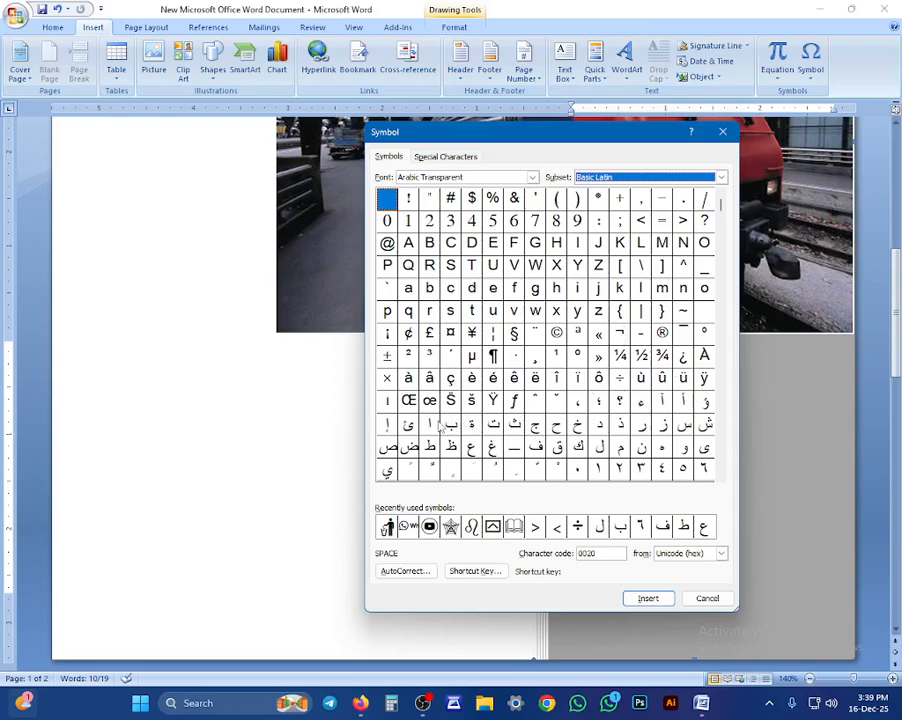
pyautogui.click(443, 176)
pyautogui.tripleClick(444, 177)
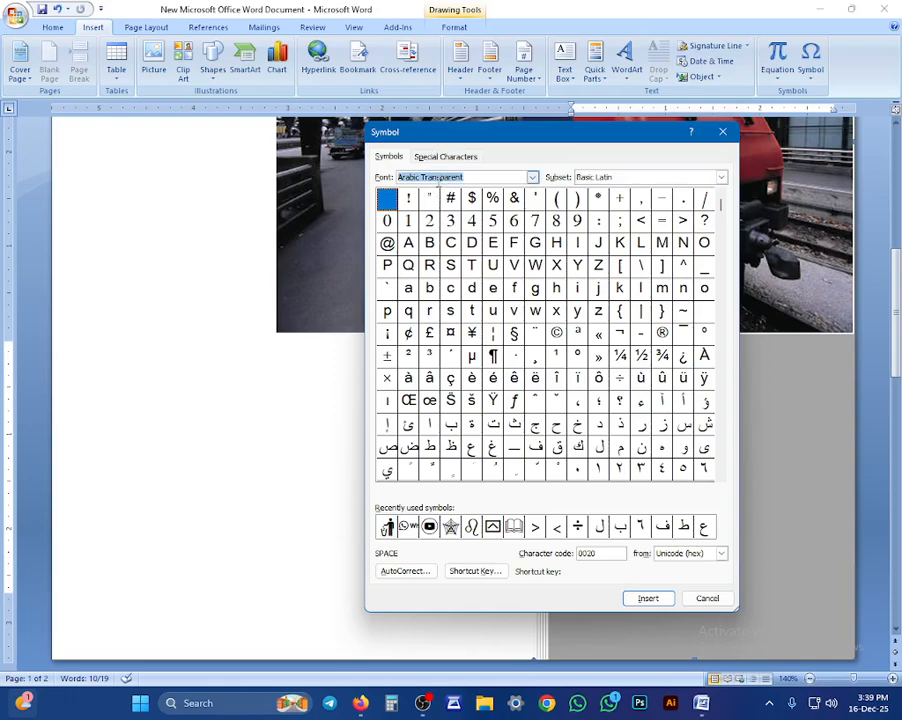
pyautogui.write('BANGL')
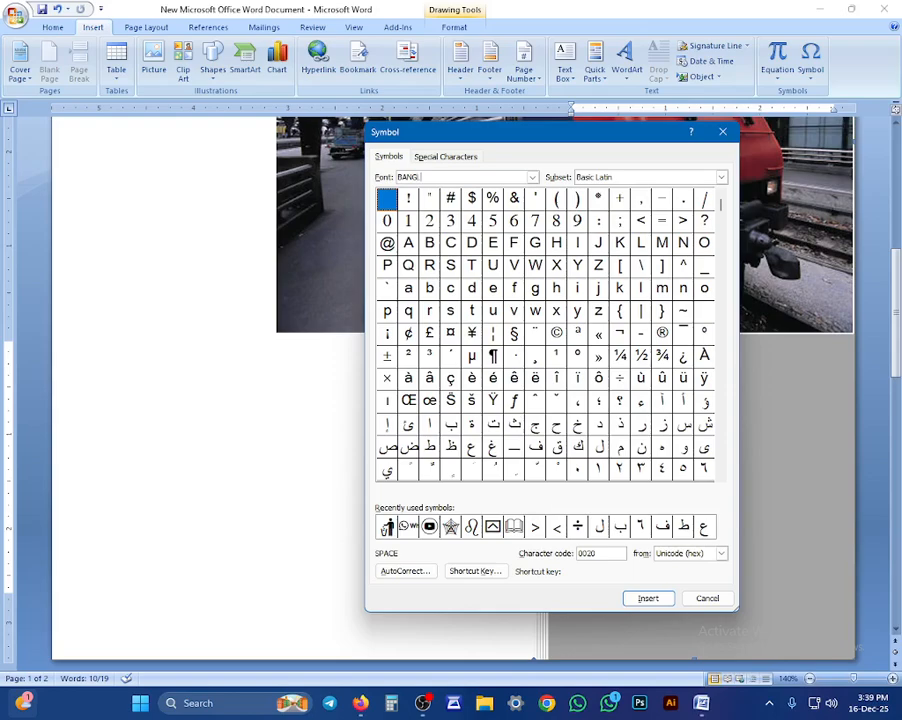
pyautogui.press('Tab')
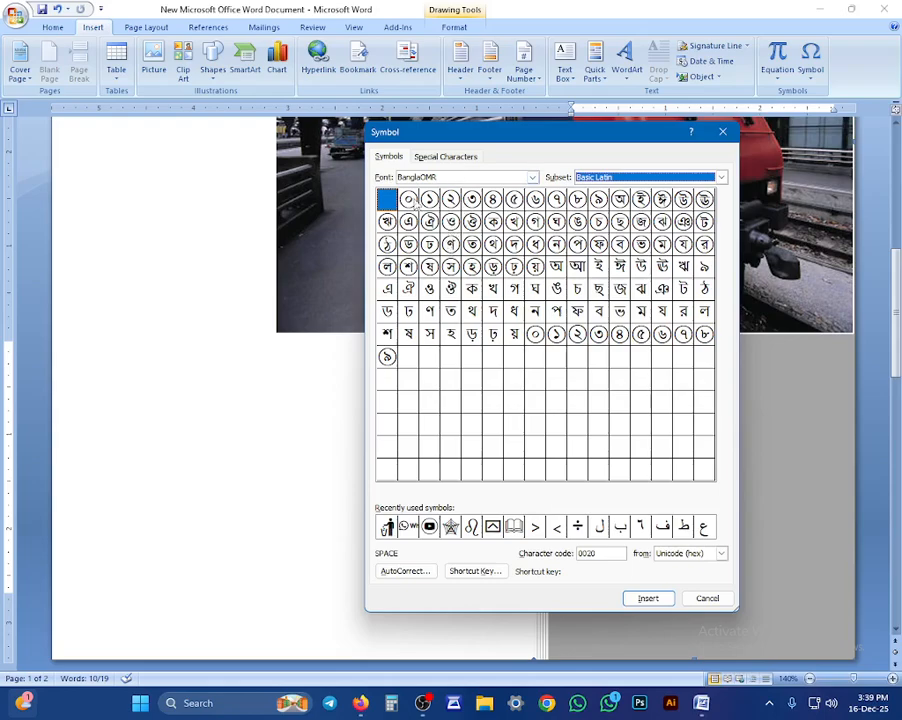
pyautogui.click(447, 174)
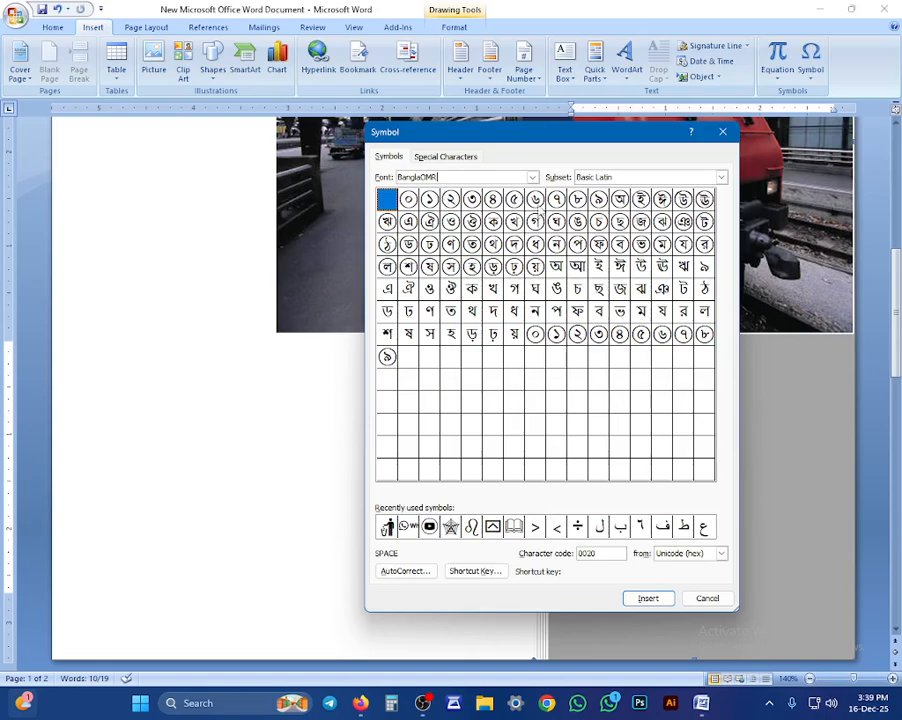
pyautogui.click(712, 178)
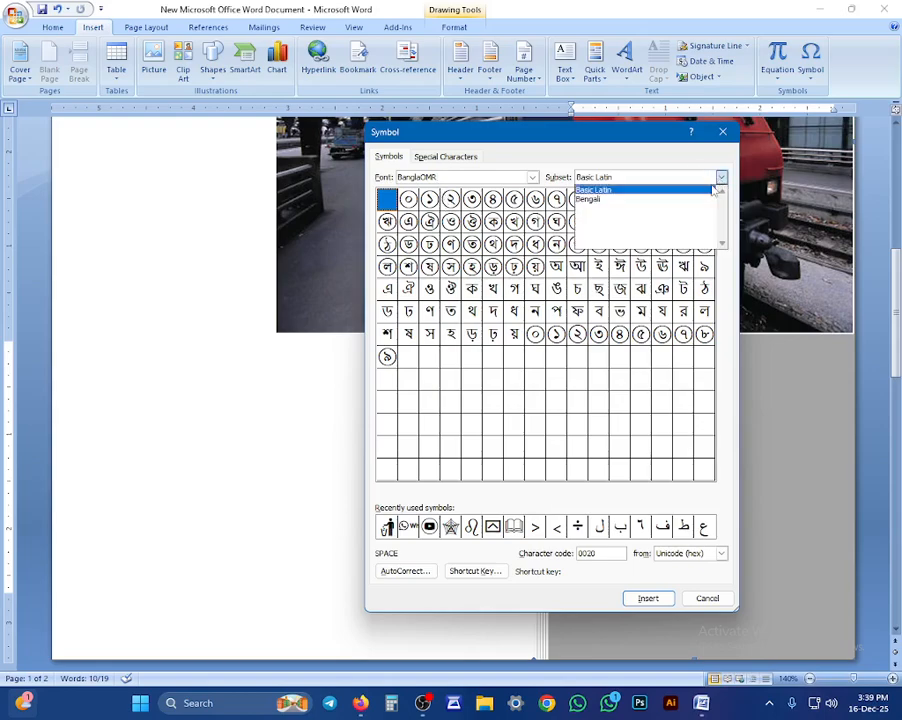
pyautogui.click(593, 200)
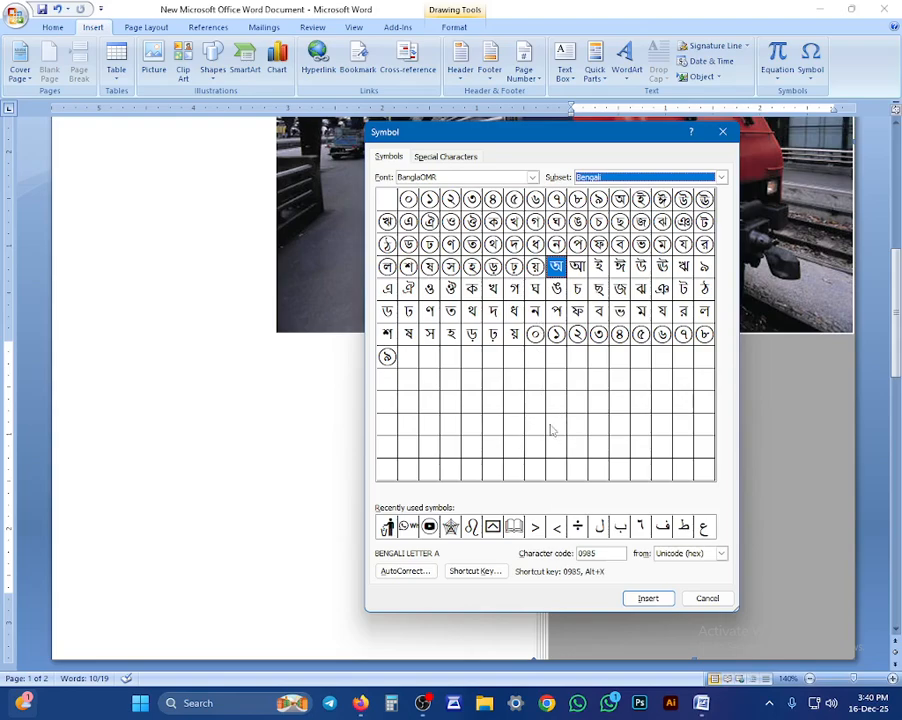
# Step: Cancel the Symbol dialog and exit Word, saving the document
pyautogui.click(698, 606)
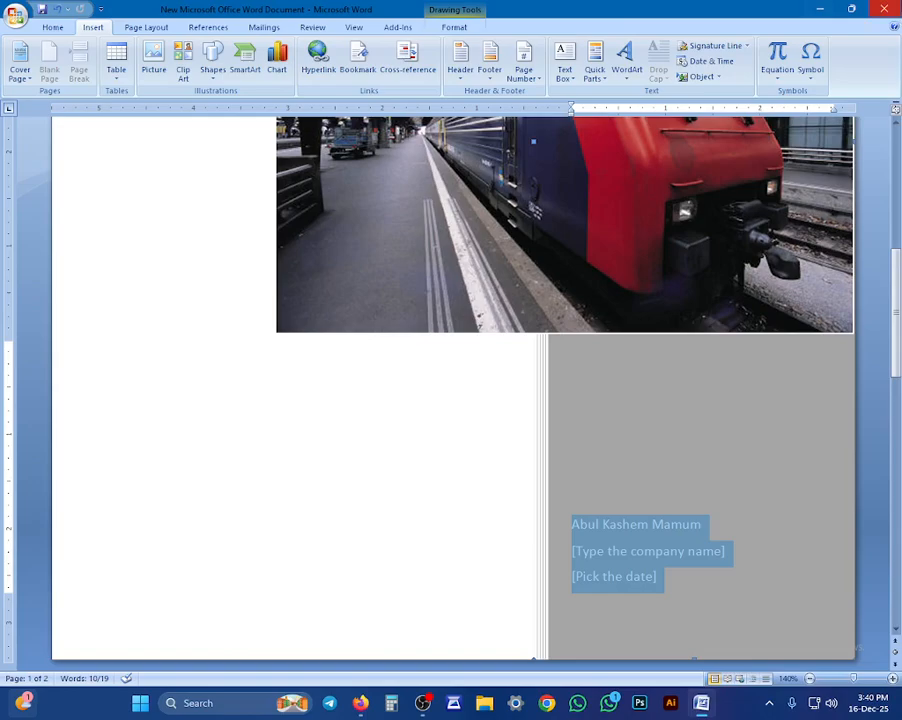
pyautogui.click(884, 9)
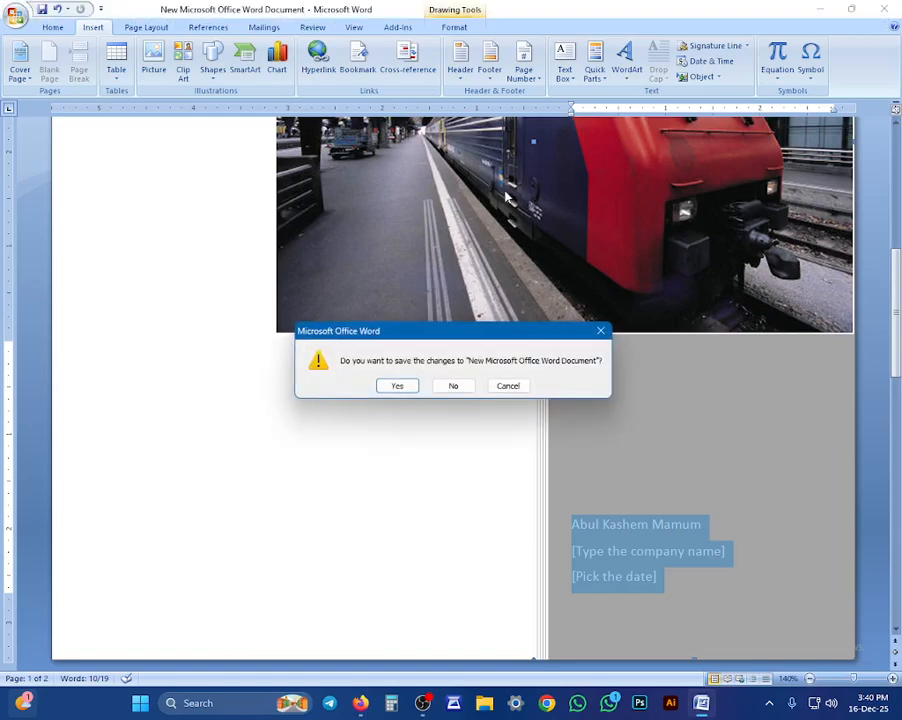
pyautogui.click(397, 385)
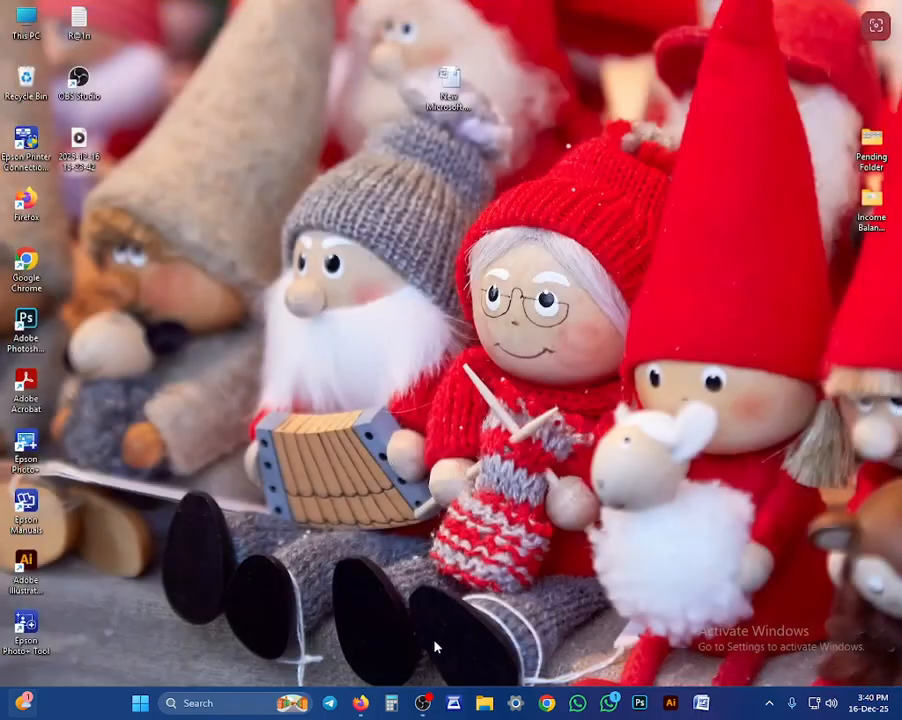